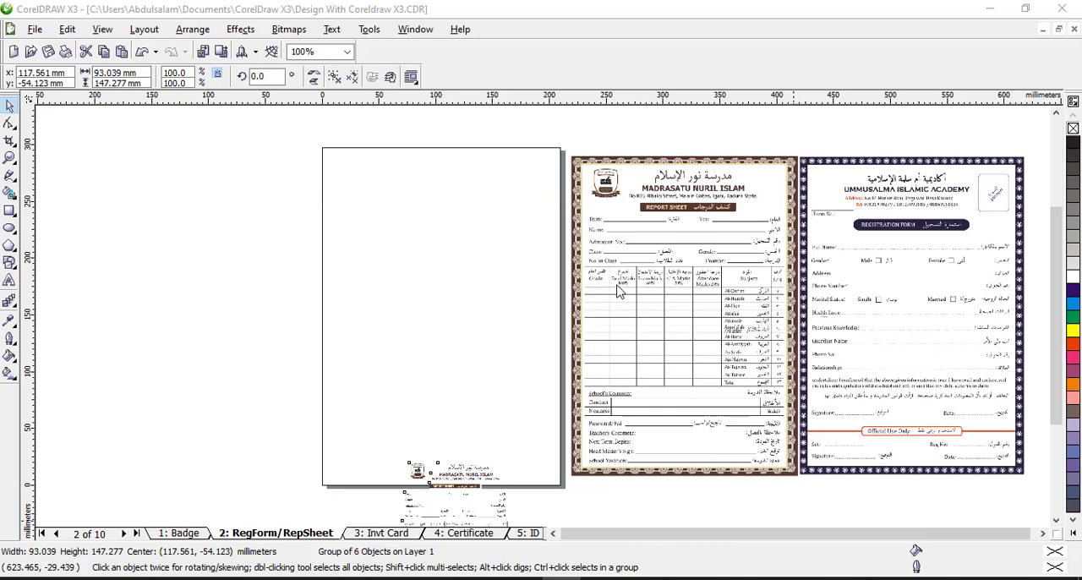
Examine the sample report sheet and registration form from their headers down to their signature lines and decorative borders
left_click(10, 158)
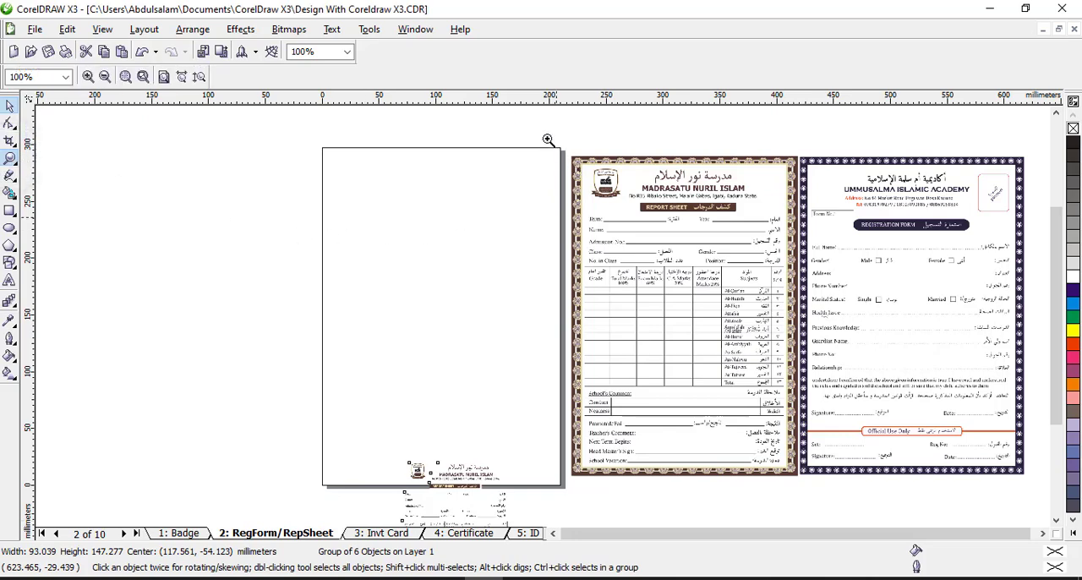
left_click_drag(548, 139, 952, 247)
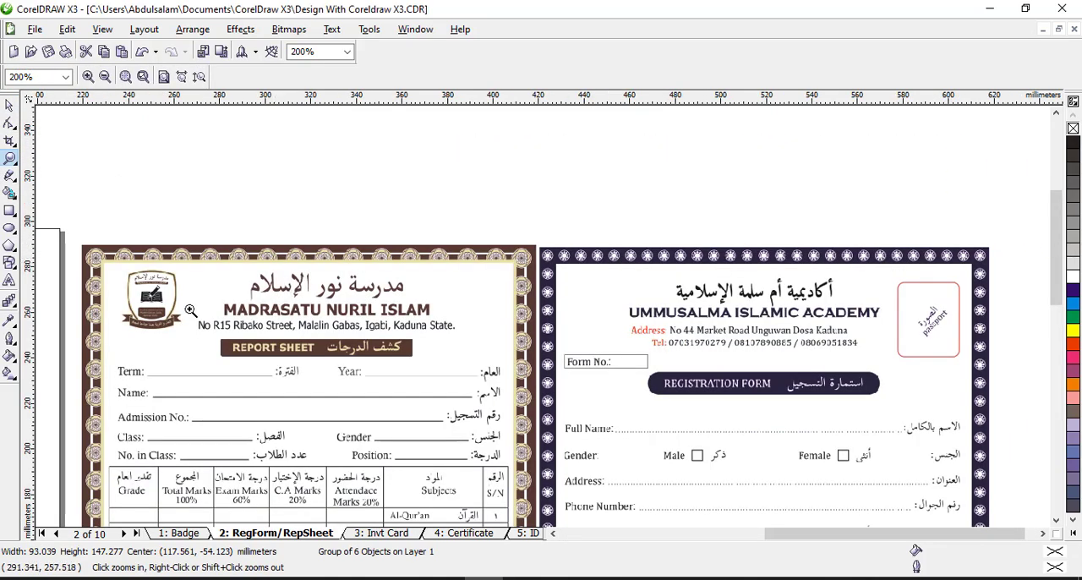
left_click(10, 105)
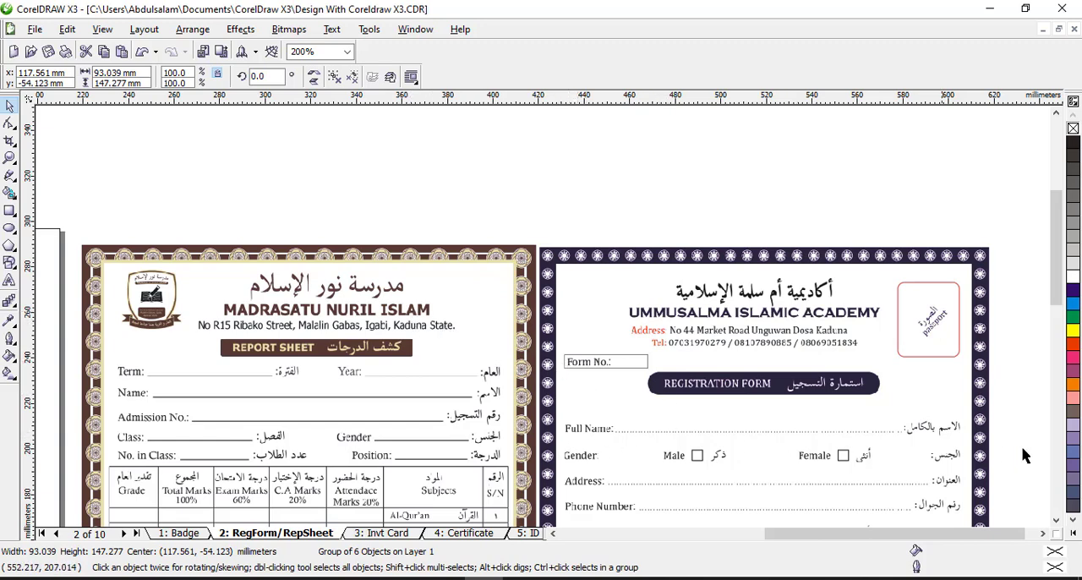
left_click(1056, 520)
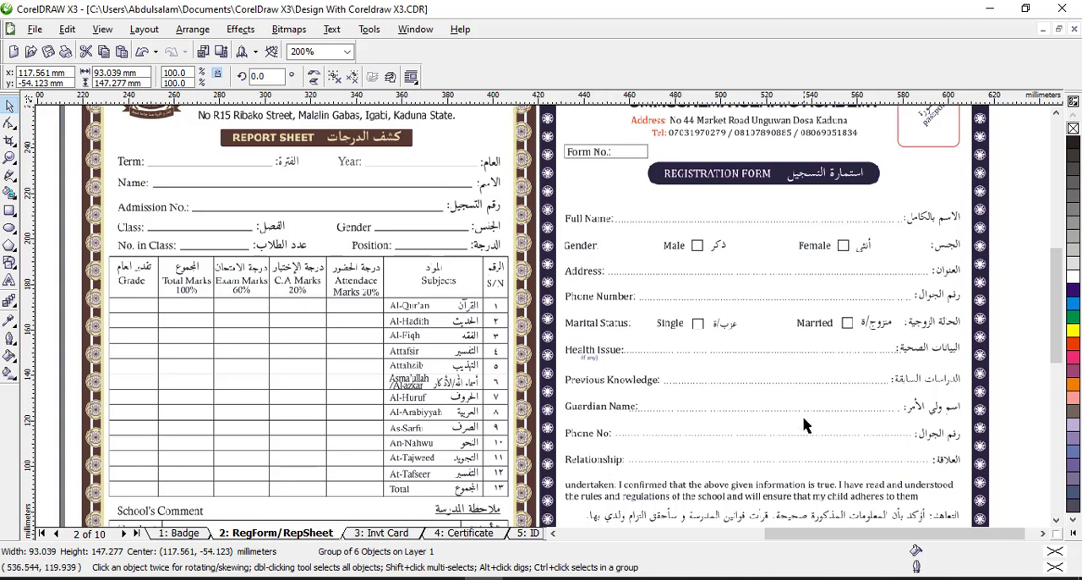
left_click(1056, 520)
left_click(1056, 521)
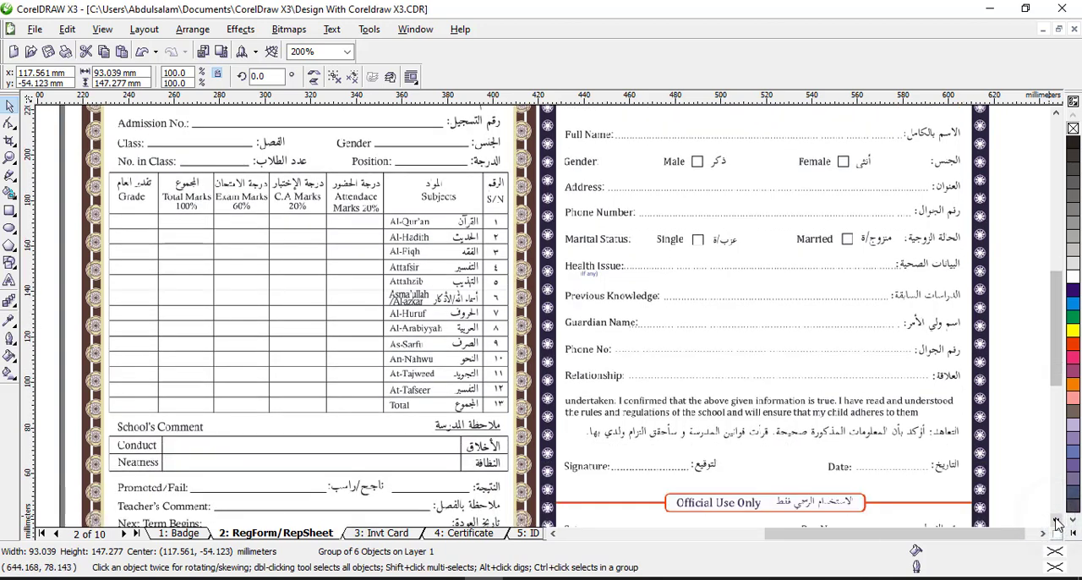
left_click(1056, 520)
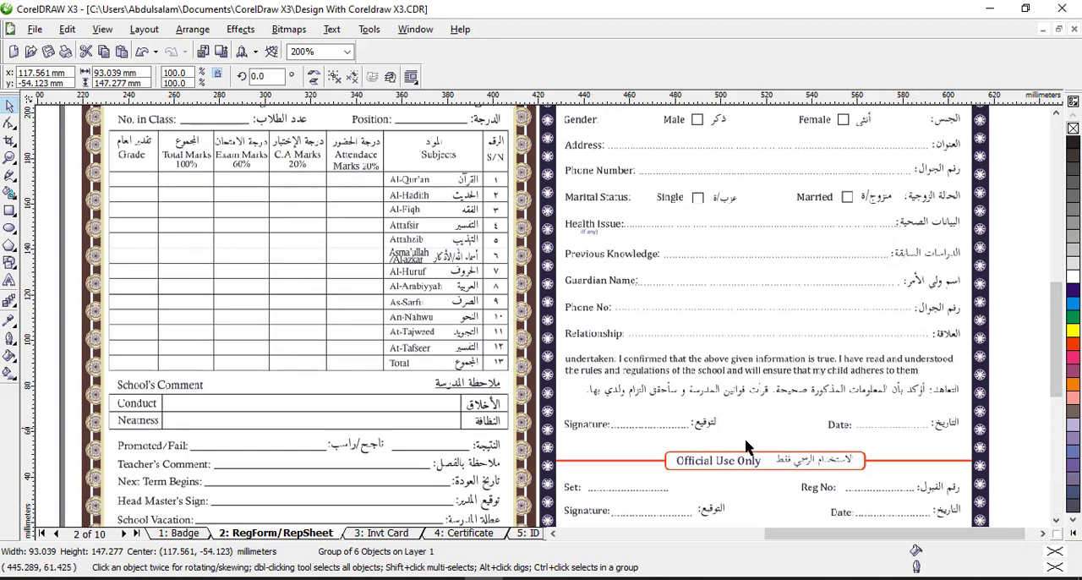
left_click(1056, 520)
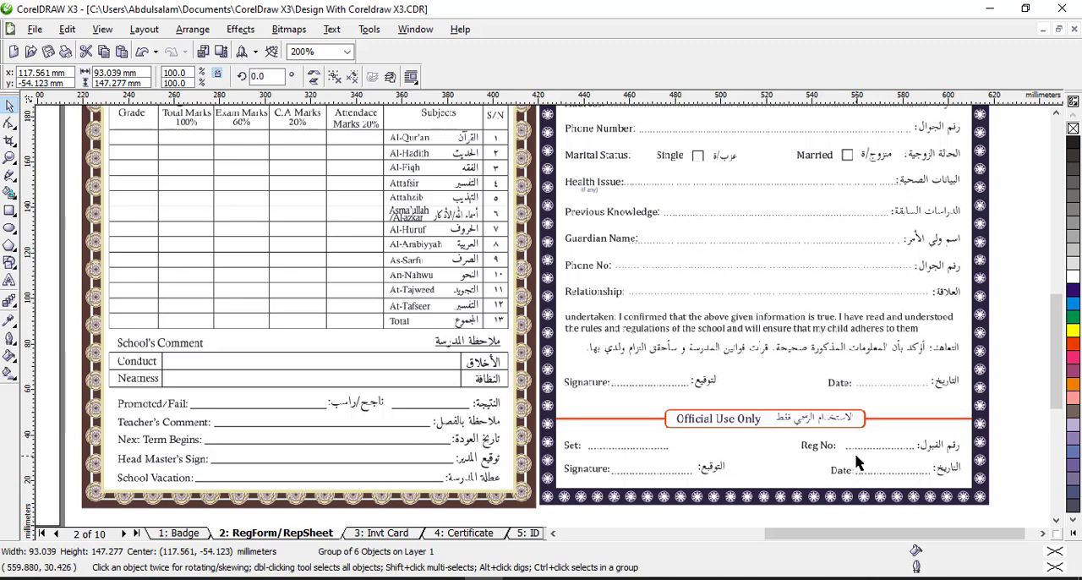
left_click(1056, 112)
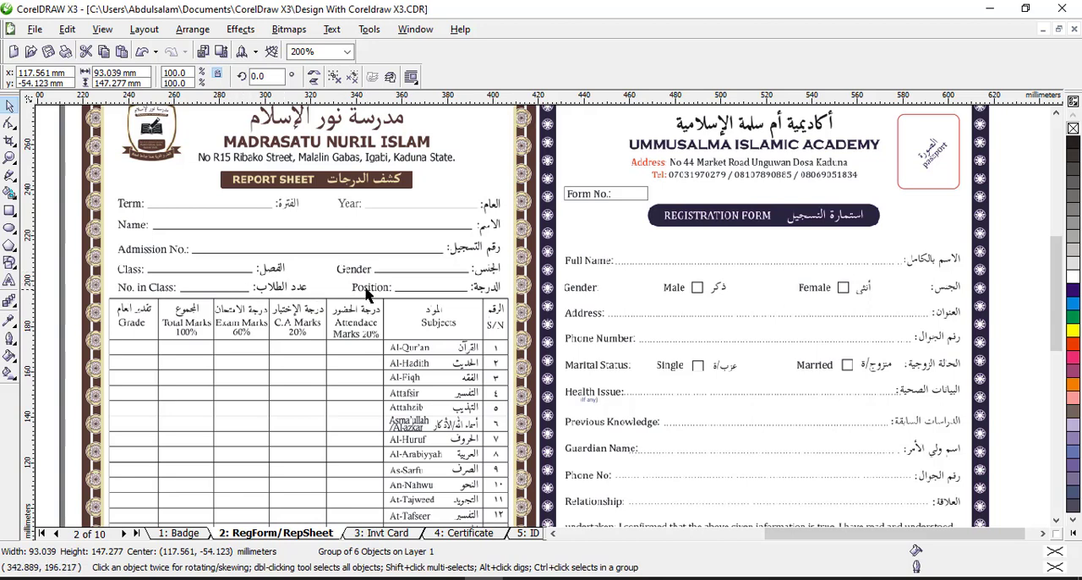
left_click(1055, 520)
left_click(1055, 520)
left_click(1054, 520)
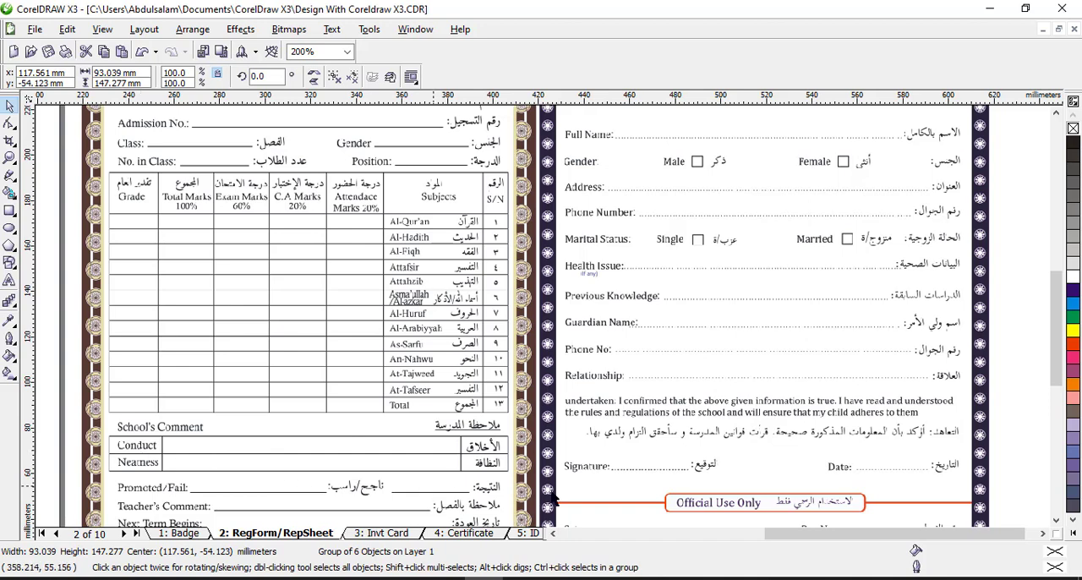
left_click(1056, 519)
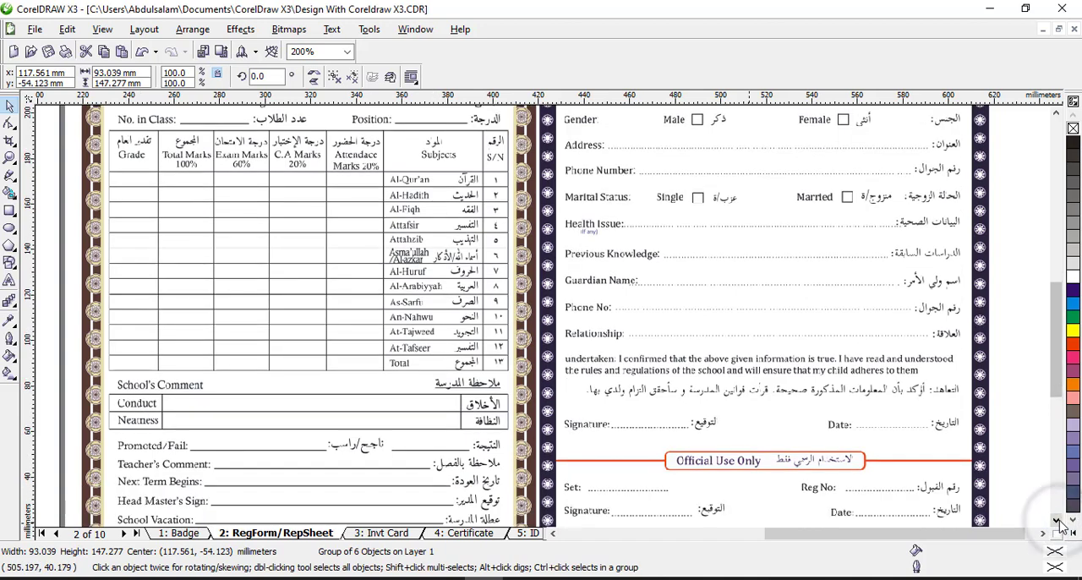
left_click(1057, 519)
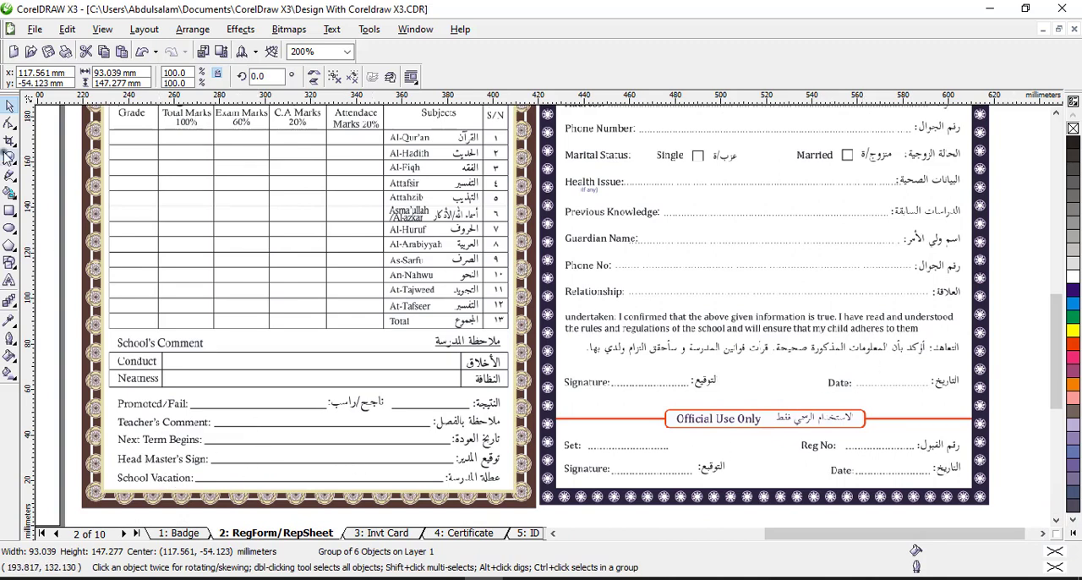
left_click(8, 158)
right_click(534, 332)
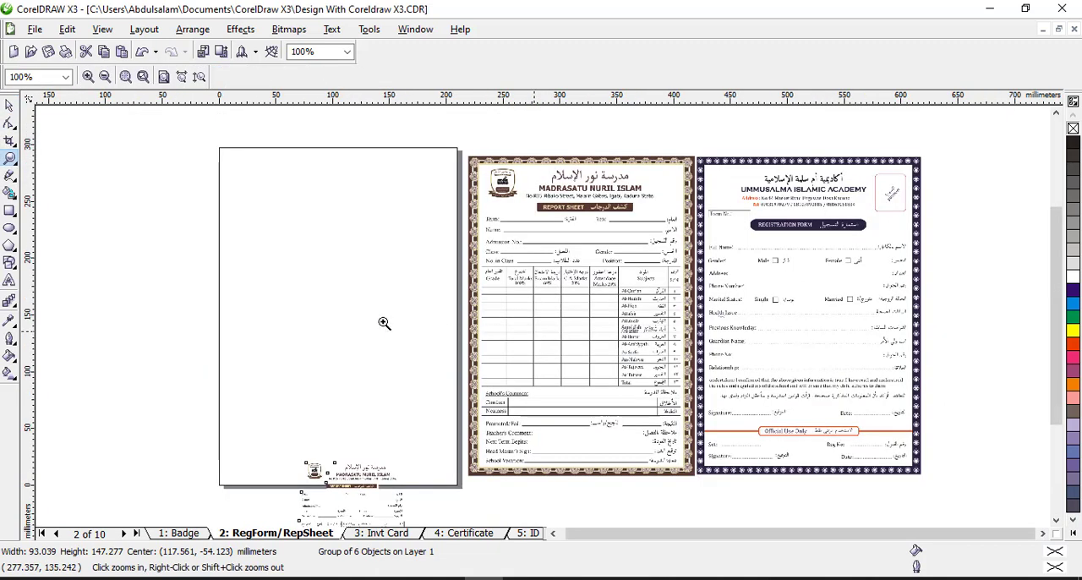
left_click(8, 105)
Move the small group with the school logo and heading further down, clear of the blank page's lower edge
left_click(82, 162)
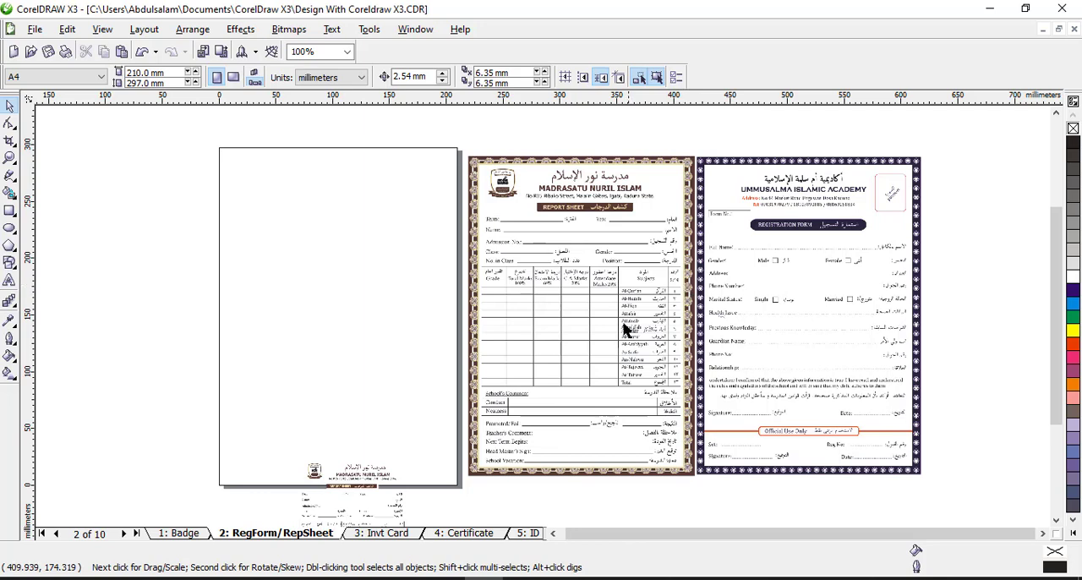
left_click(373, 472)
left_click_drag(373, 474, 354, 513)
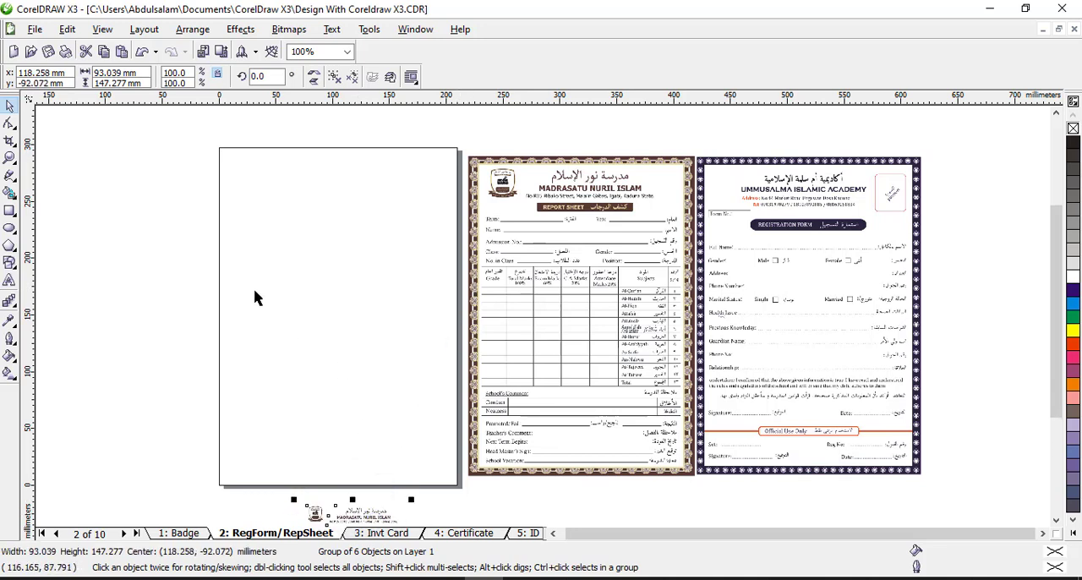
left_click(124, 250)
left_click(312, 194)
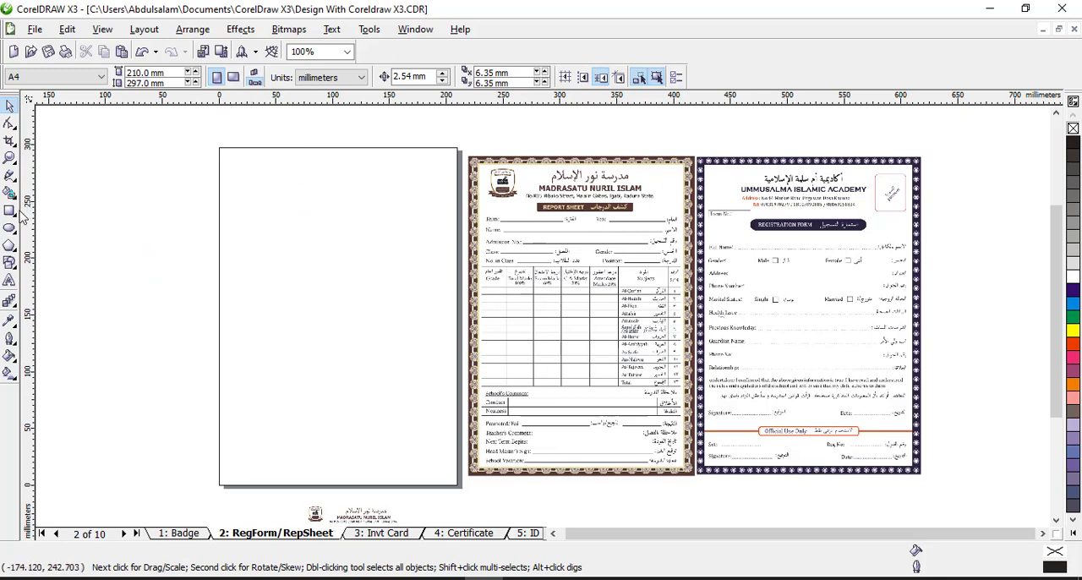
left_click(84, 79)
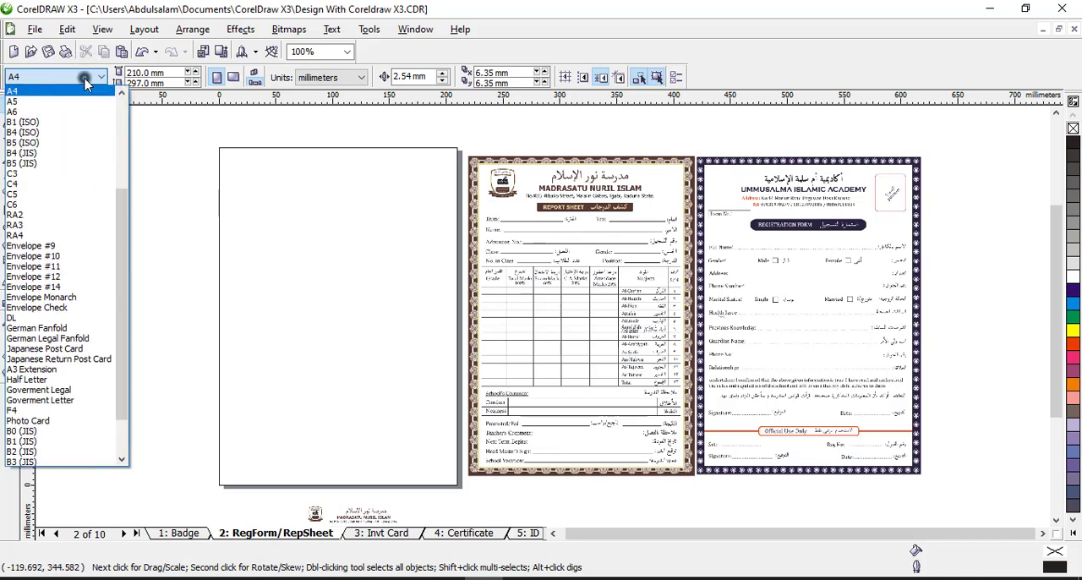
left_click(85, 80)
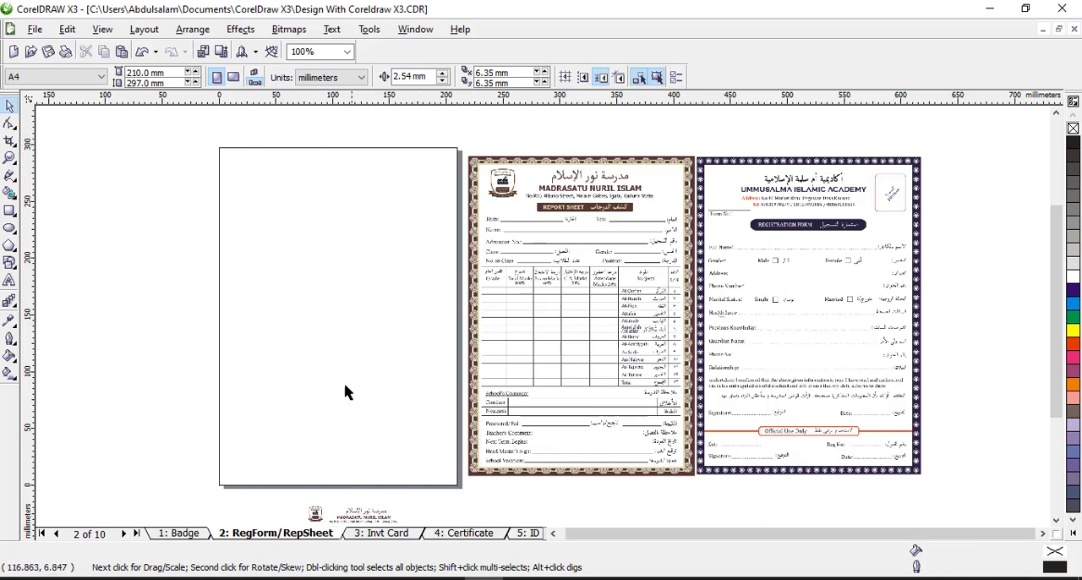
left_click(9, 210)
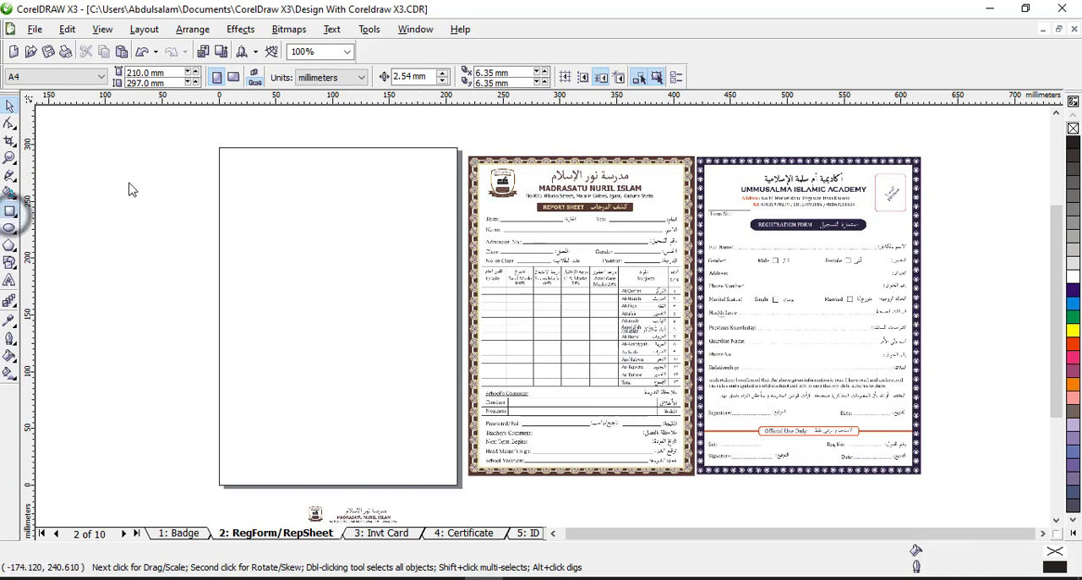
left_click_drag(219, 148, 456, 488)
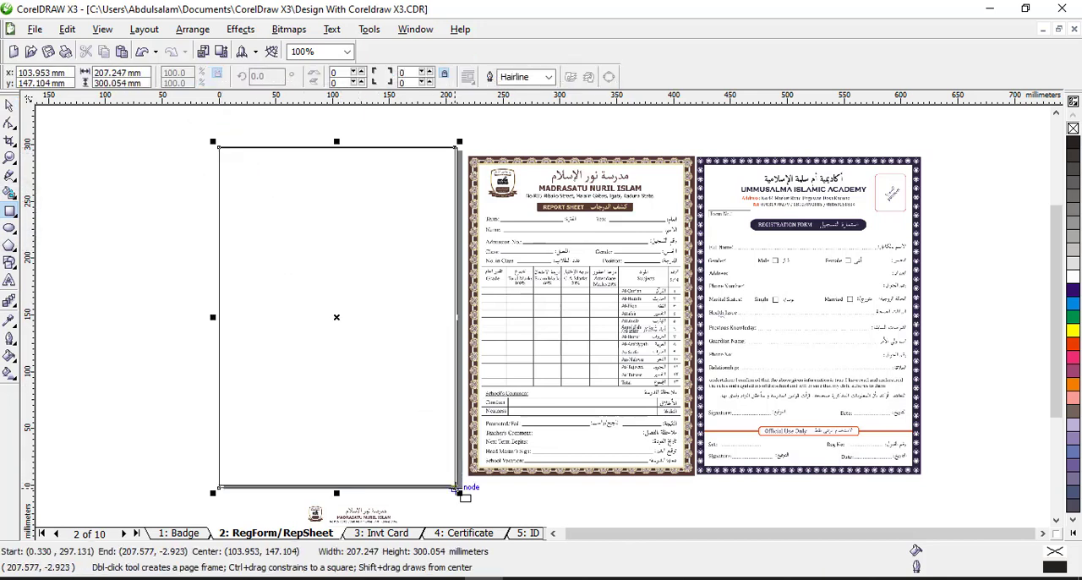
left_click(141, 51)
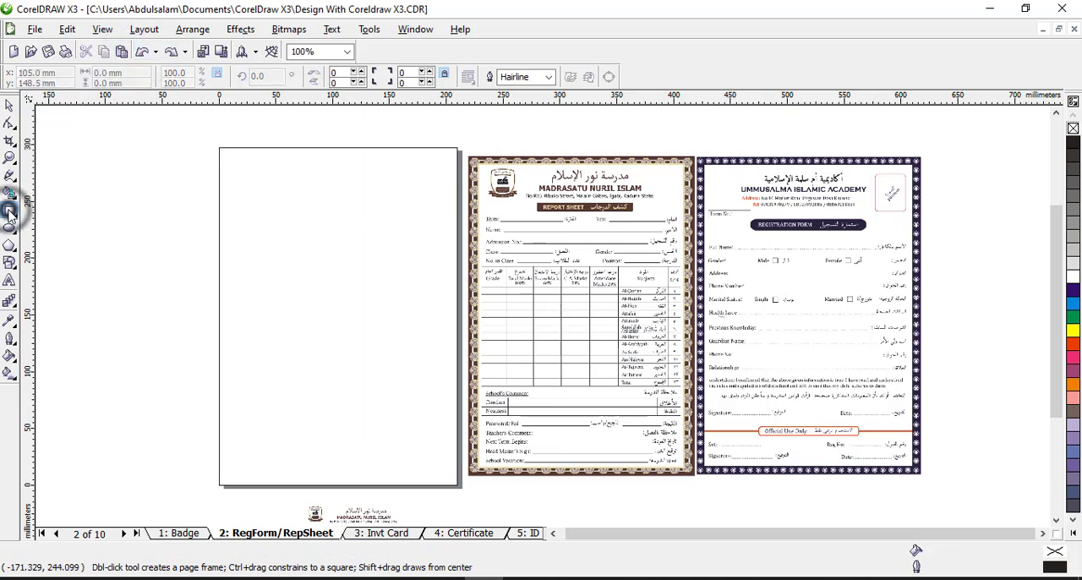
Create a page-frame rectangle covering the full 210 × 297 mm A4 page
double_click(10, 213)
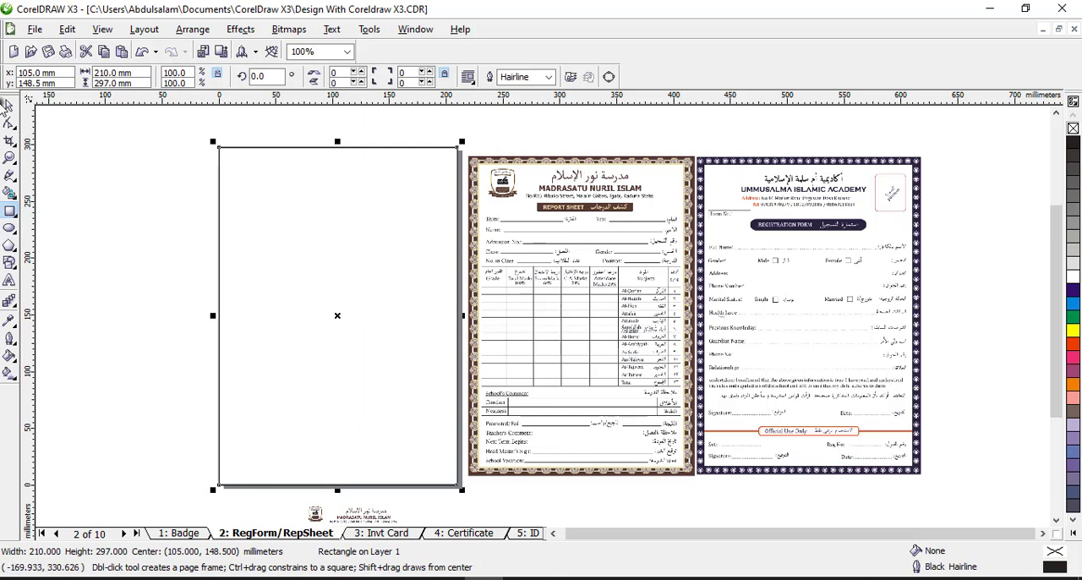
left_click(7, 104)
left_click(194, 213)
left_click(292, 241)
left_click_drag(335, 232, 272, 232)
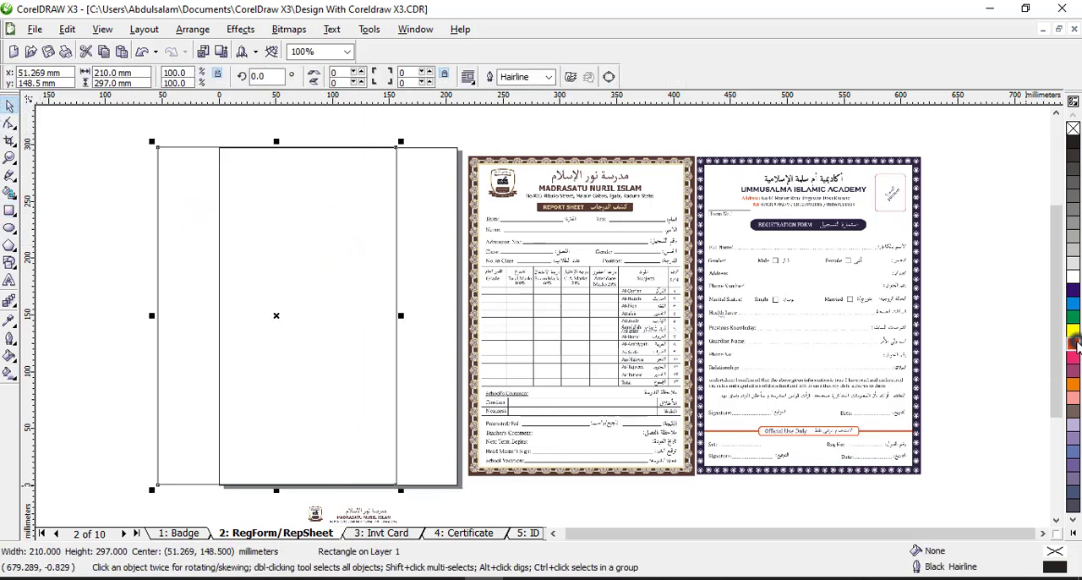
left_click(1073, 343)
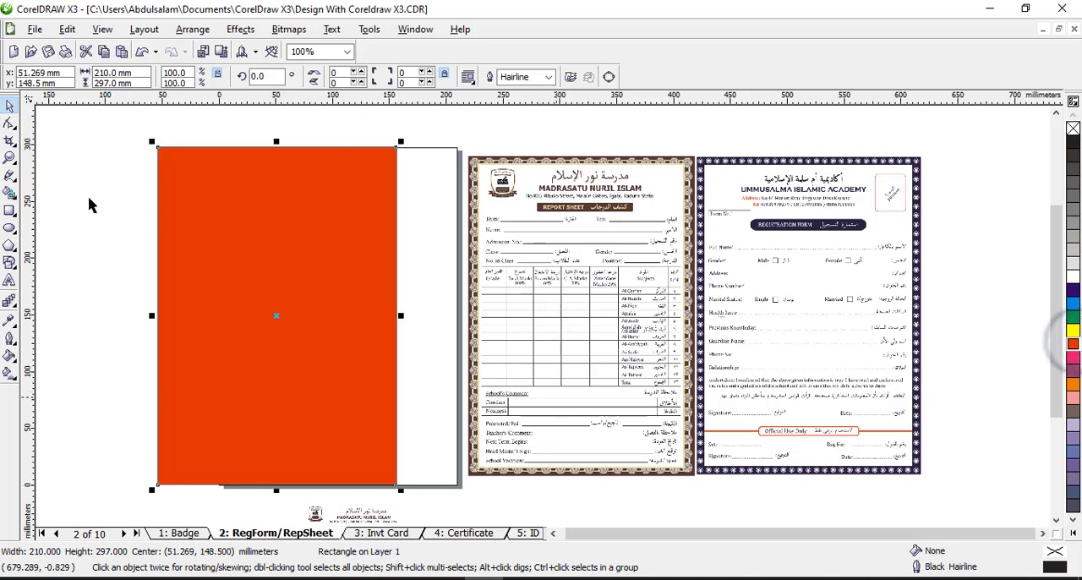
left_click(143, 51)
left_click(145, 52)
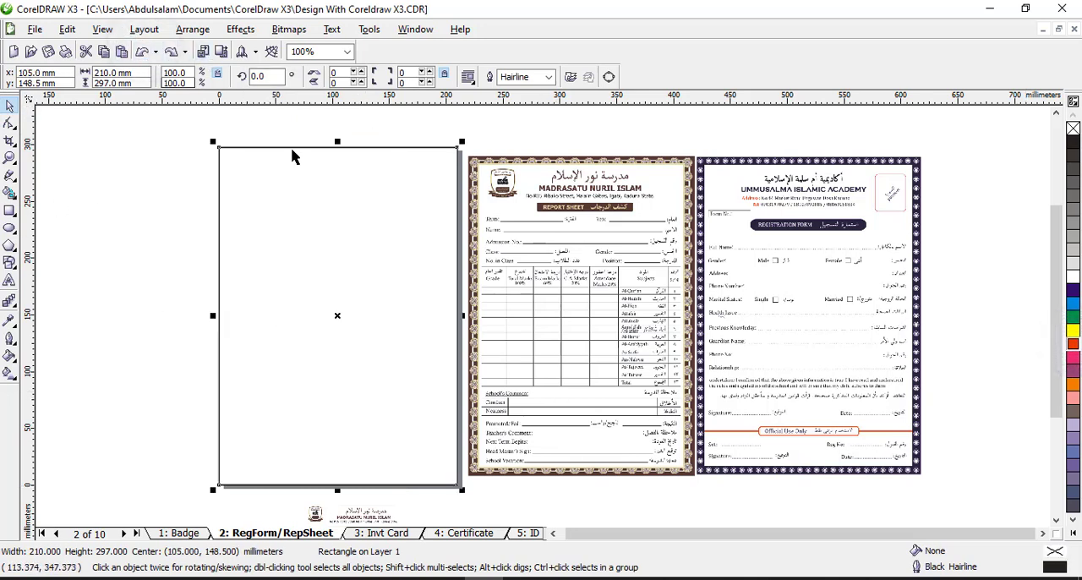
Make a centred inner copy of the page rectangle scaled to about 92.4% (about 194 × 274 mm) and fill it white
key("z")
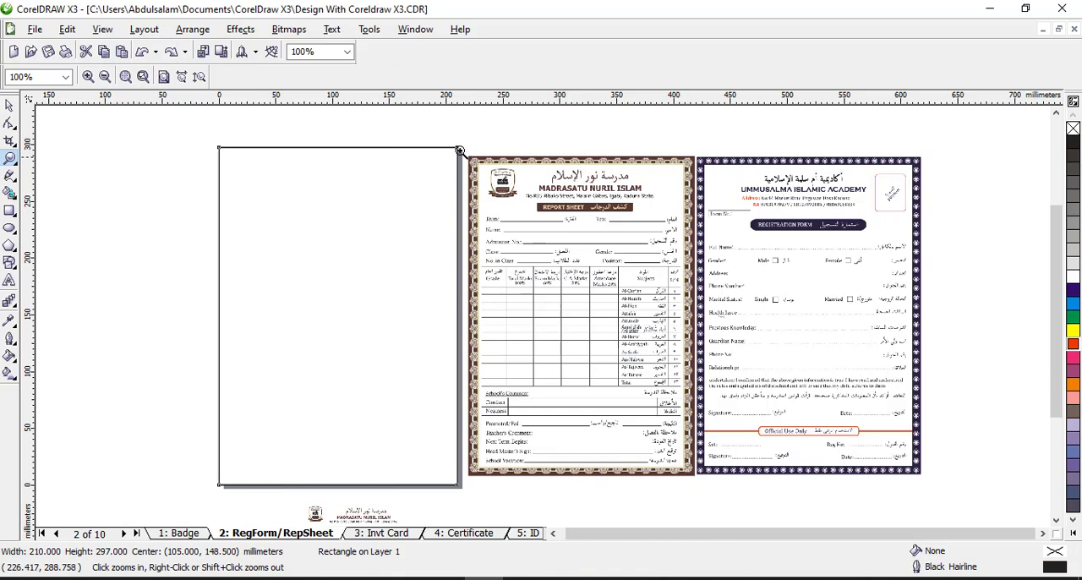
left_click_drag(460, 149, 704, 178)
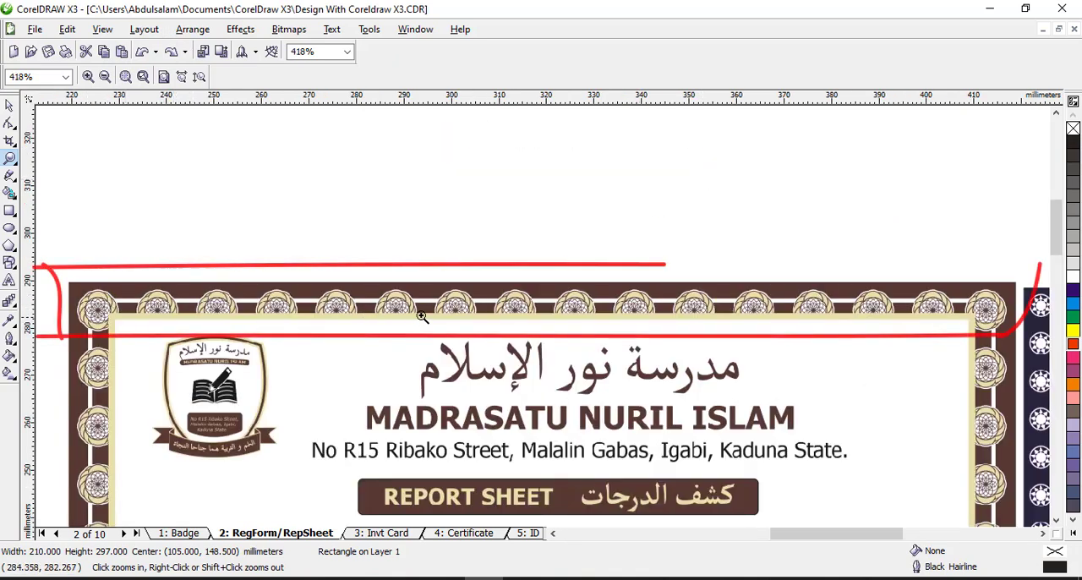
left_click(1043, 534)
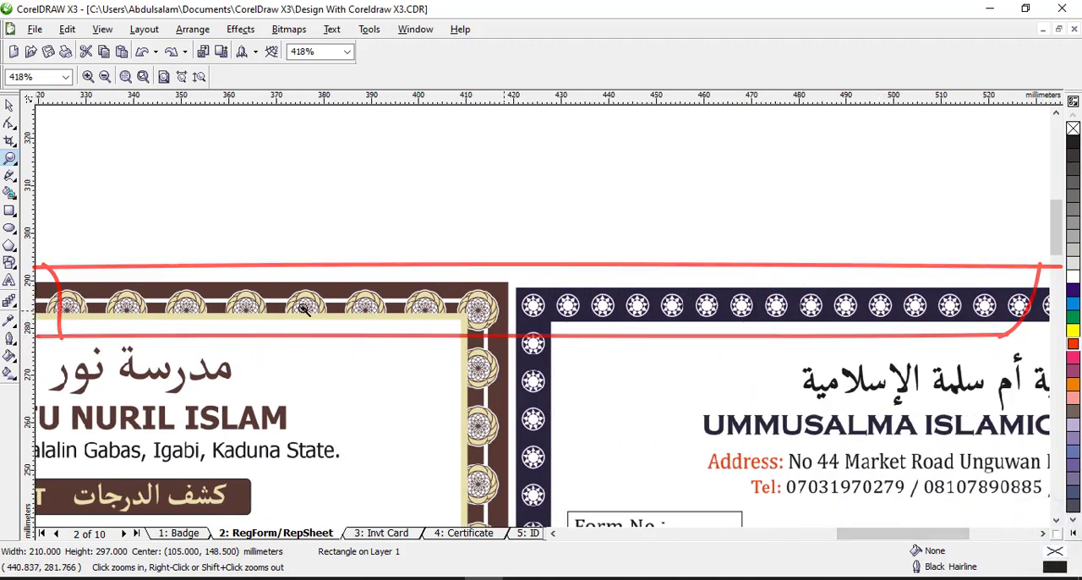
right_click(434, 381)
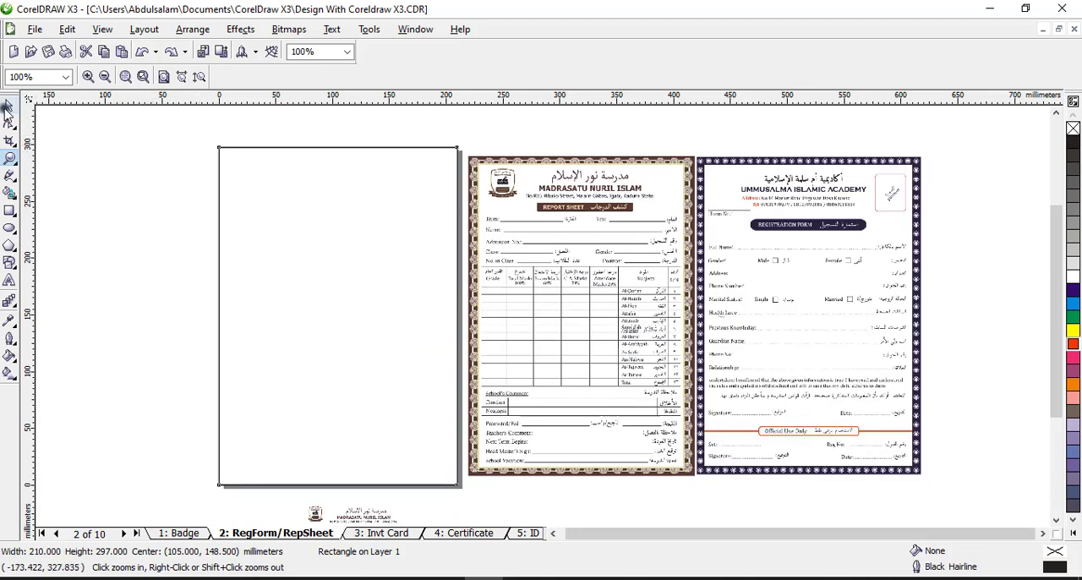
left_click(8, 106)
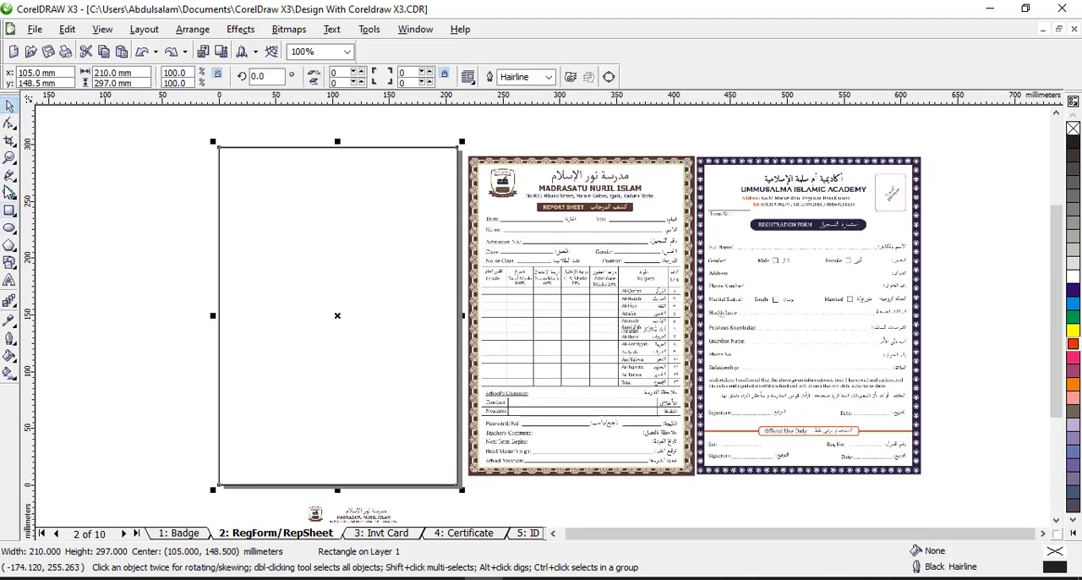
left_click_drag(213, 141, 223, 149)
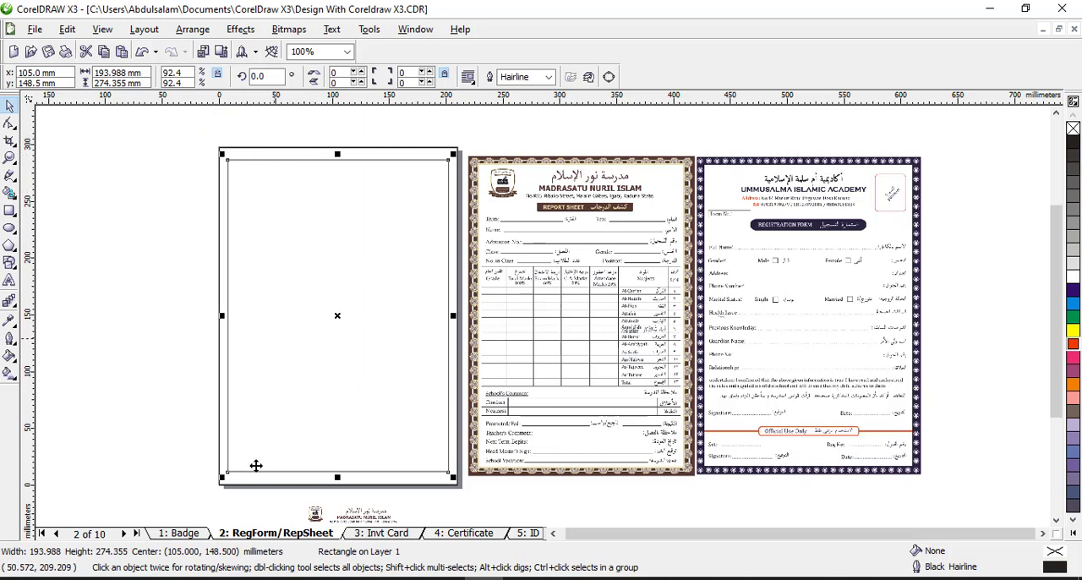
left_click(1073, 276)
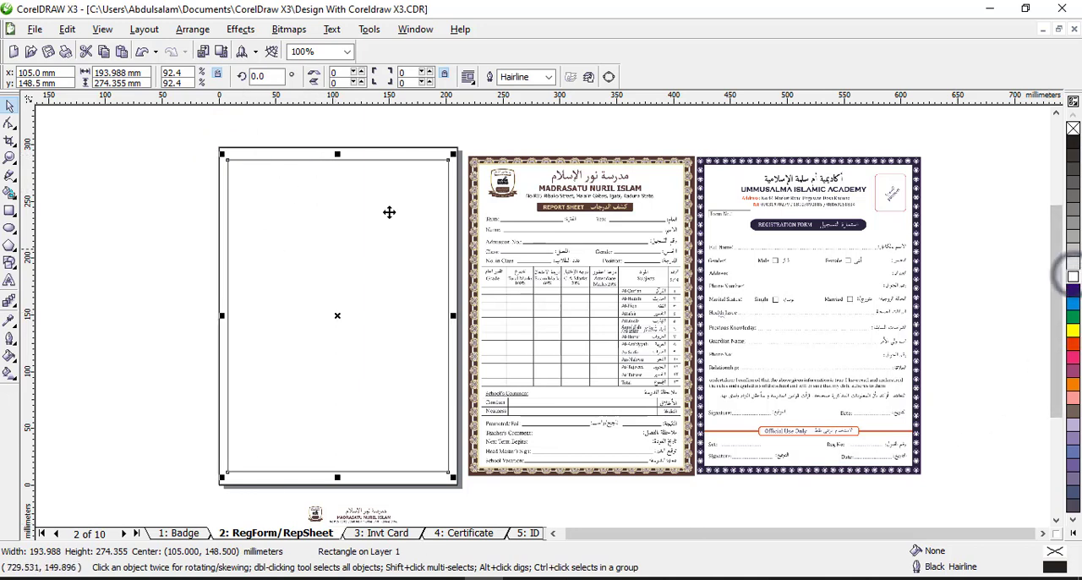
Fill the outer full-page rectangle with dark purple to form a border around the white inner rectangle
left_click(291, 157)
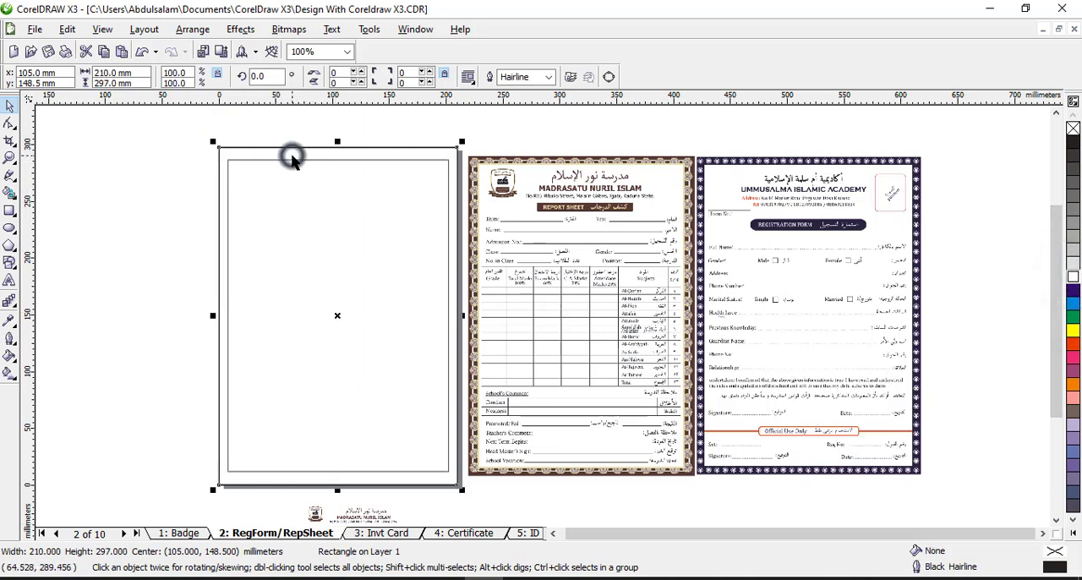
left_click(1074, 296)
left_click(138, 188)
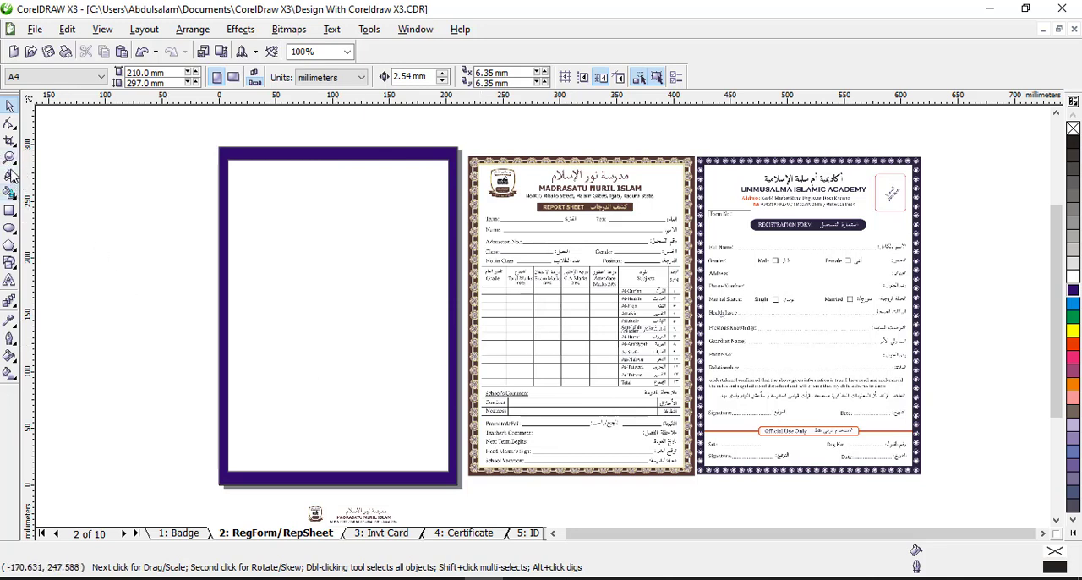
Draw a square about 9 mm wide outside the page's upper-left corner and add a copy rotated to 315° to form an eight-pointed star
left_click(9, 158)
left_click_drag(196, 134, 276, 175)
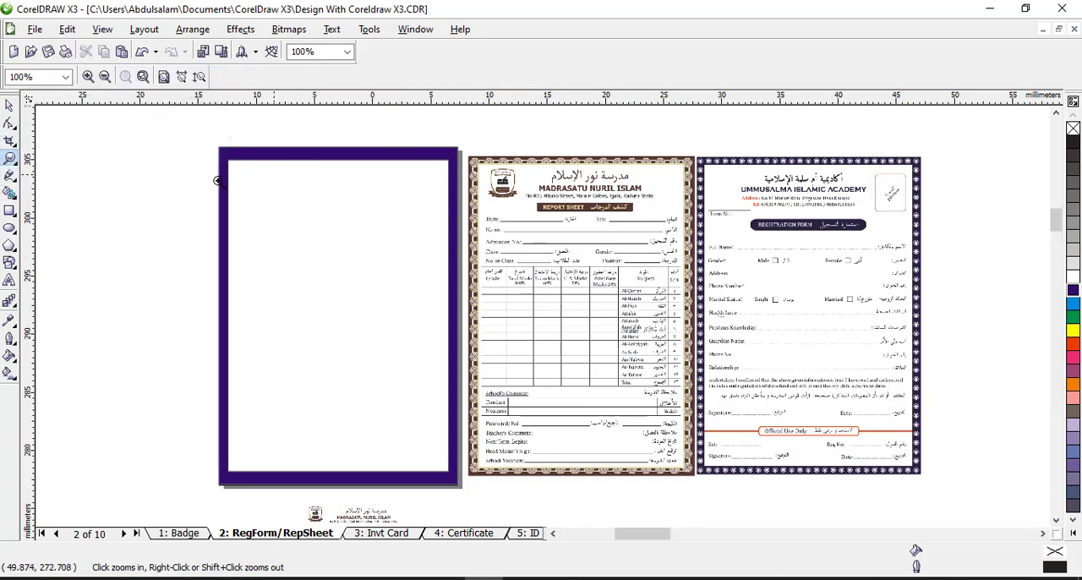
left_click(9, 105)
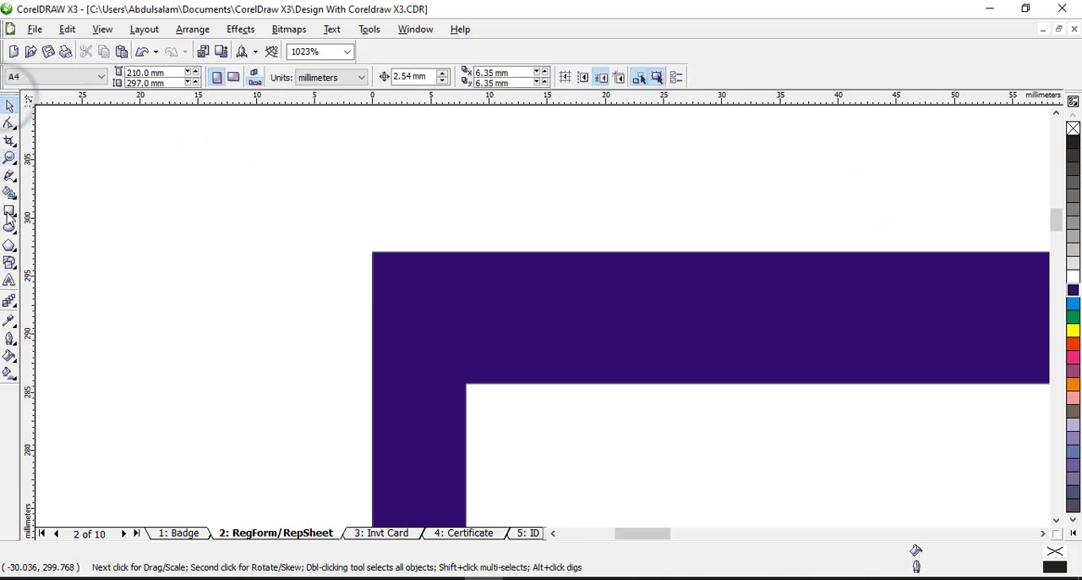
left_click(9, 229)
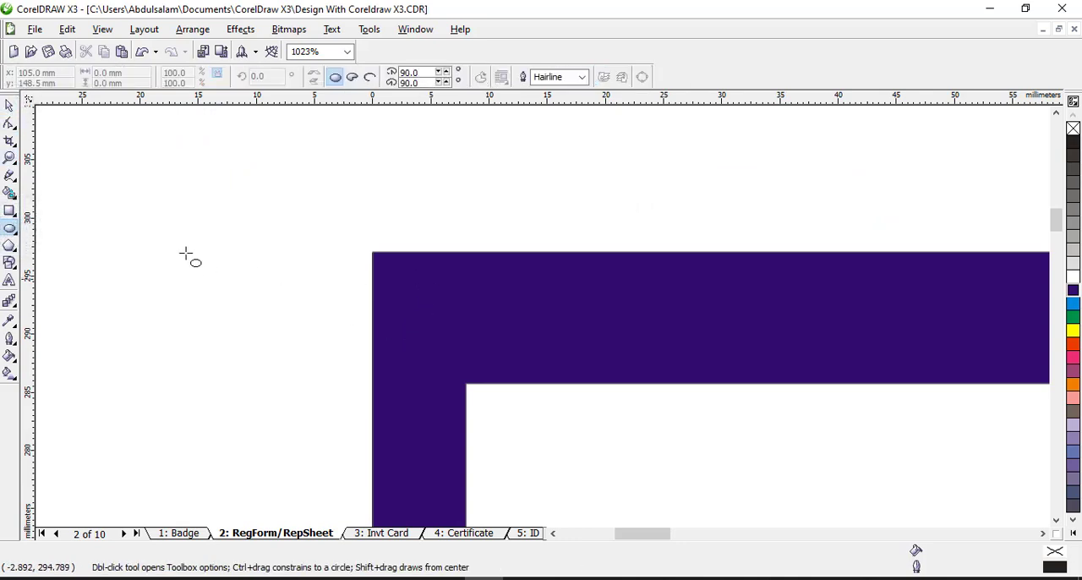
left_click(9, 211)
left_click_drag(104, 209, 210, 303)
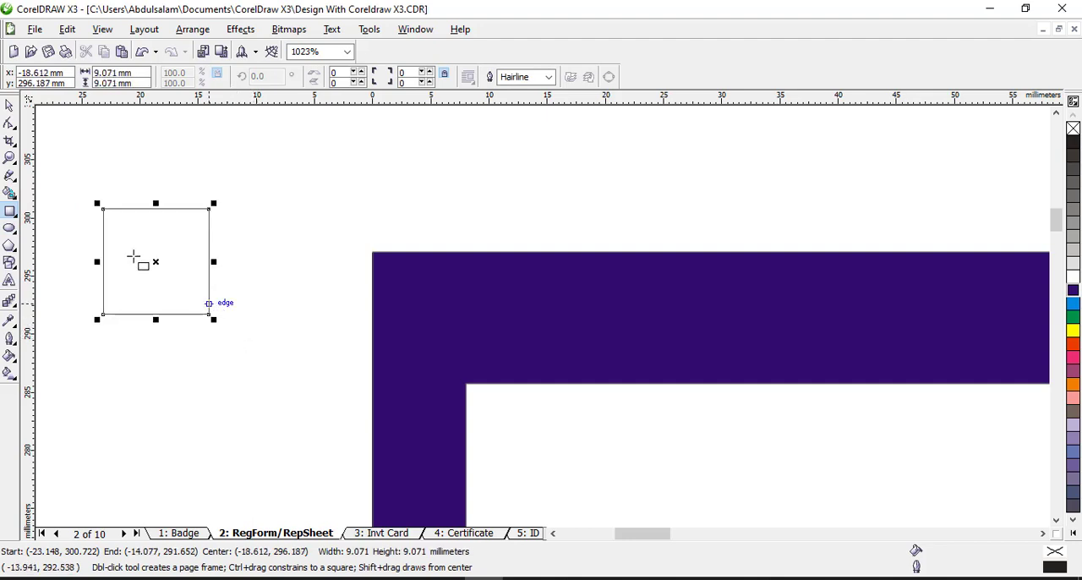
left_click(156, 262)
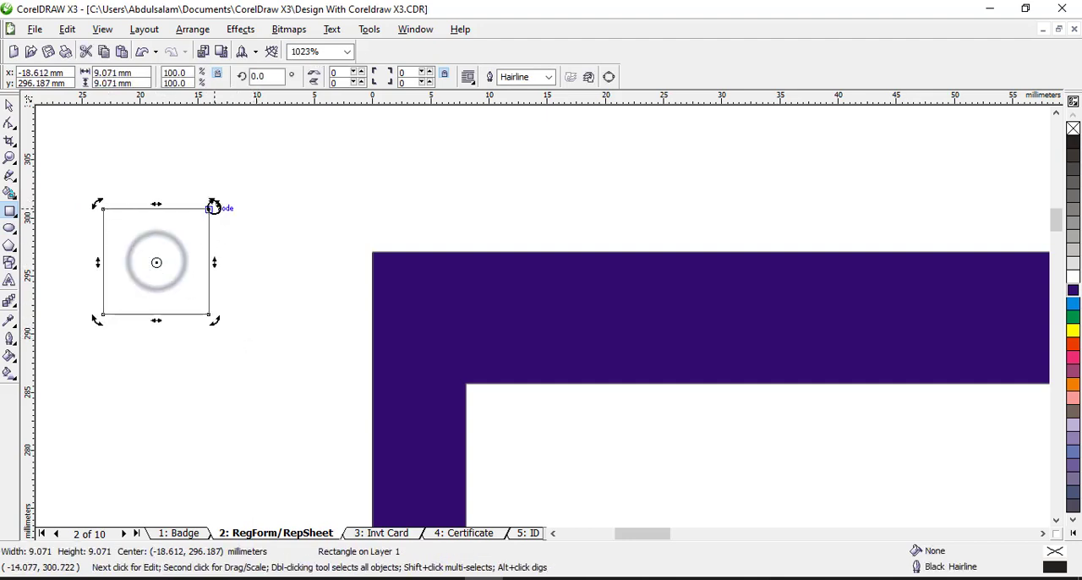
left_click_drag(213, 206, 230, 272)
left_click(9, 105)
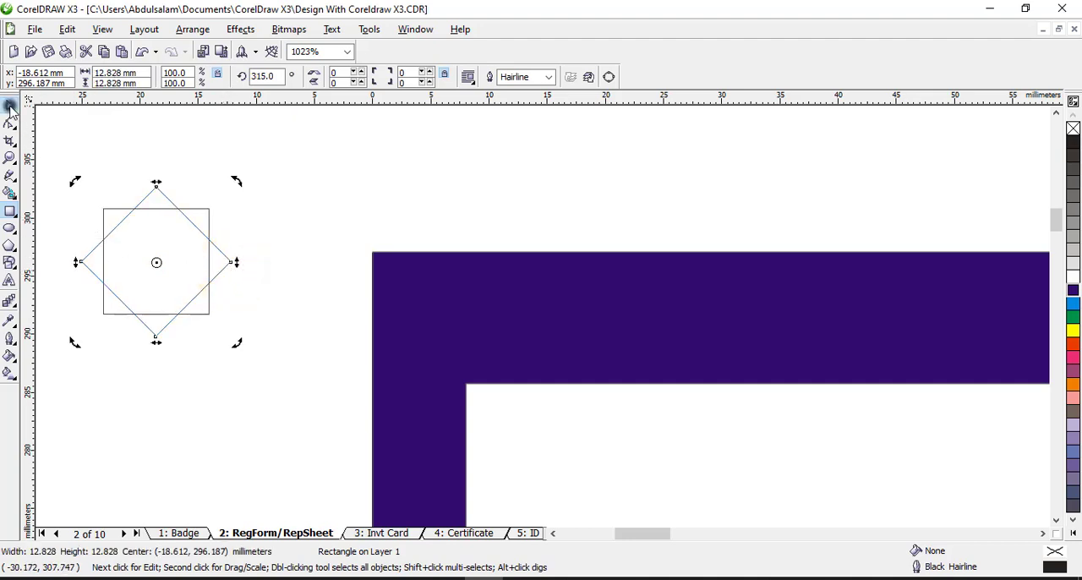
Give both star squares a thick outline and scale them down together to about 6.9 mm
left_click_drag(59, 164, 245, 372)
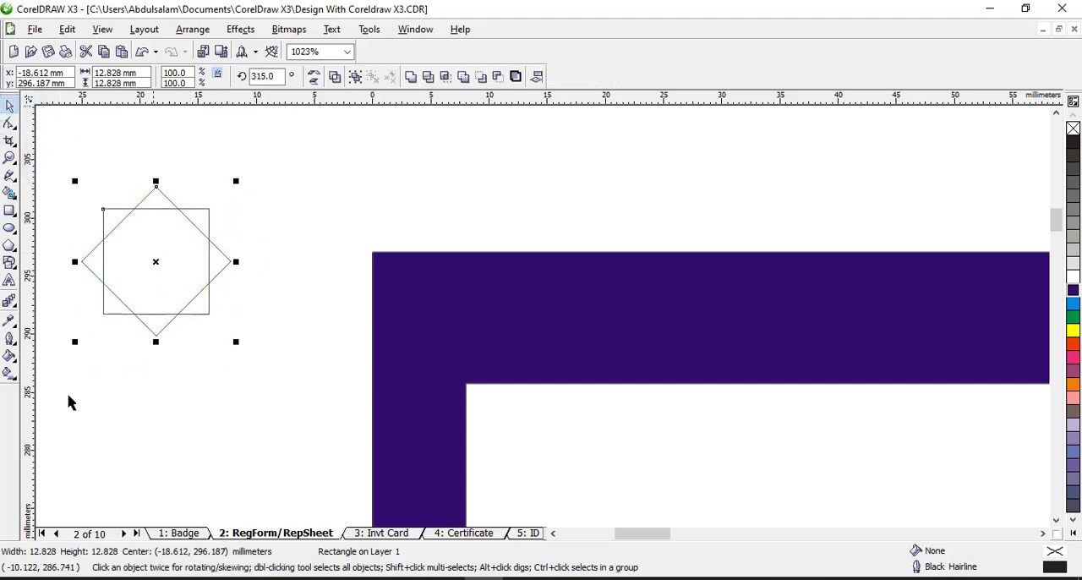
left_click(10, 373)
left_click(9, 321)
left_click(9, 338)
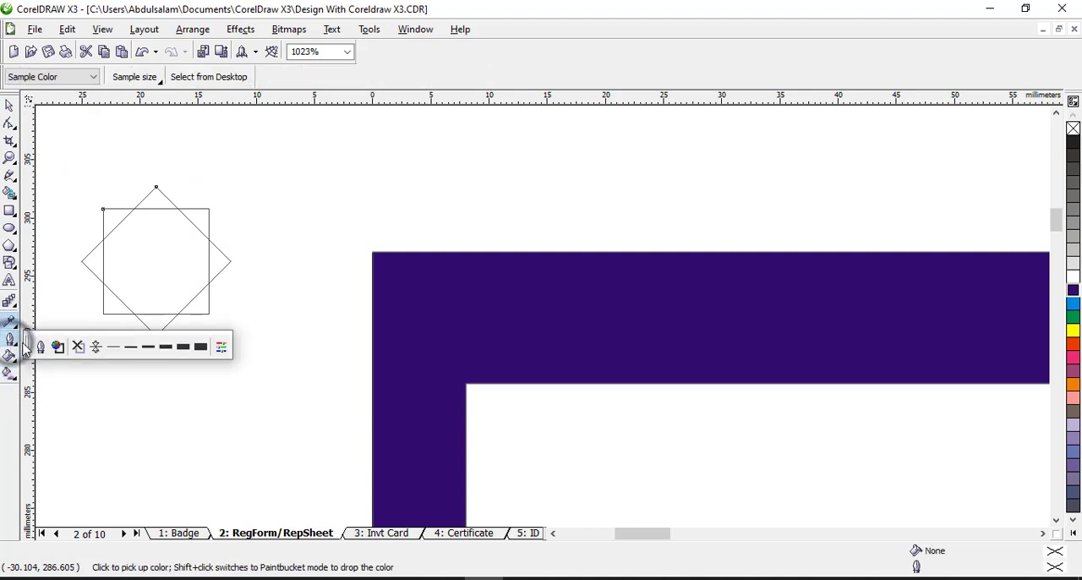
left_click(150, 345)
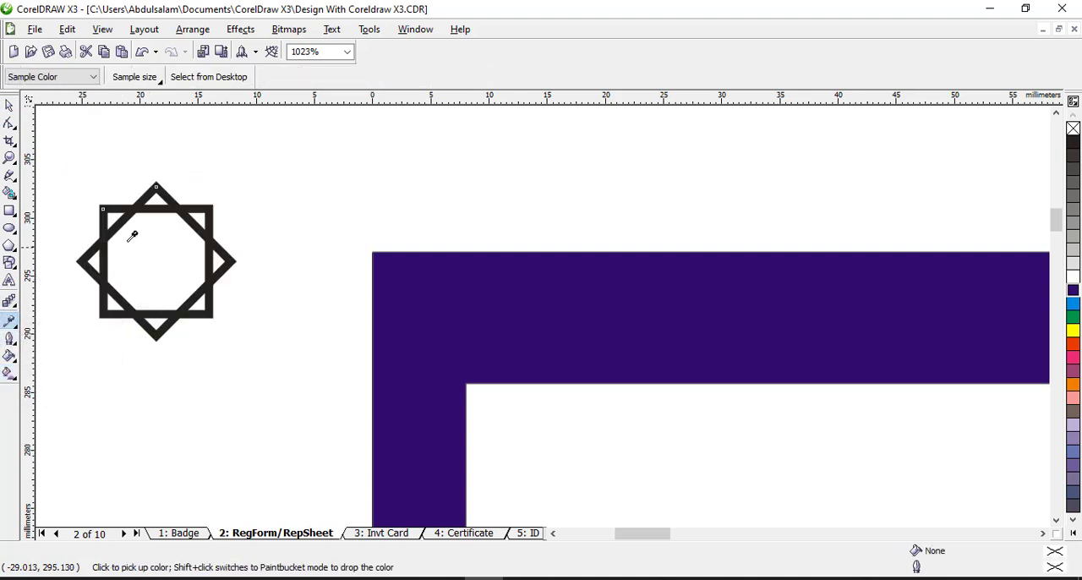
left_click(9, 105)
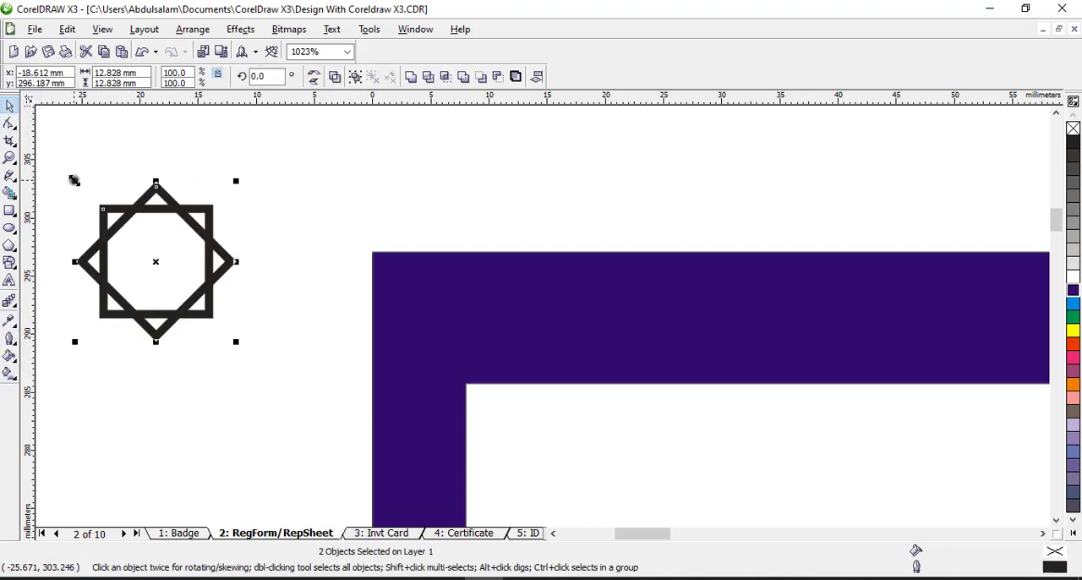
left_click_drag(74, 180, 144, 250)
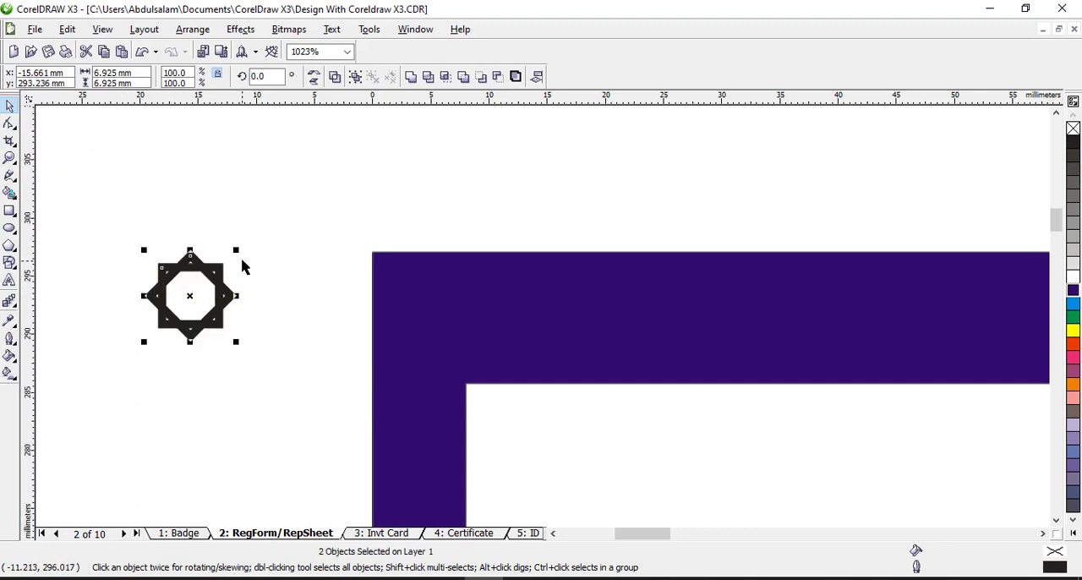
Draw a circle about 2 mm wide, fill it white without an outline, and centre it inside the star
left_click(10, 228)
left_click_drag(165, 220, 183, 242)
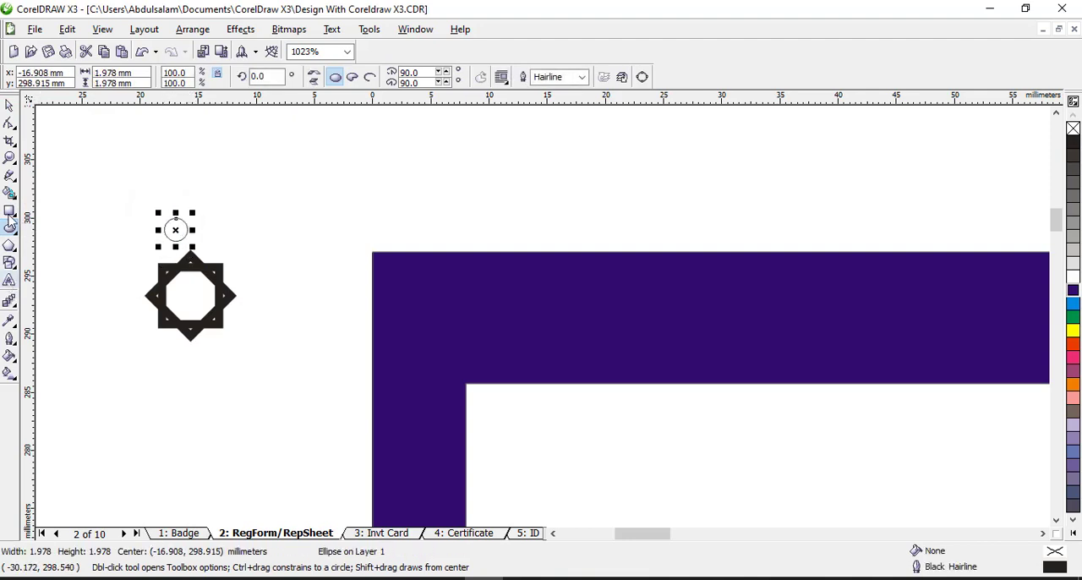
left_click(1073, 276)
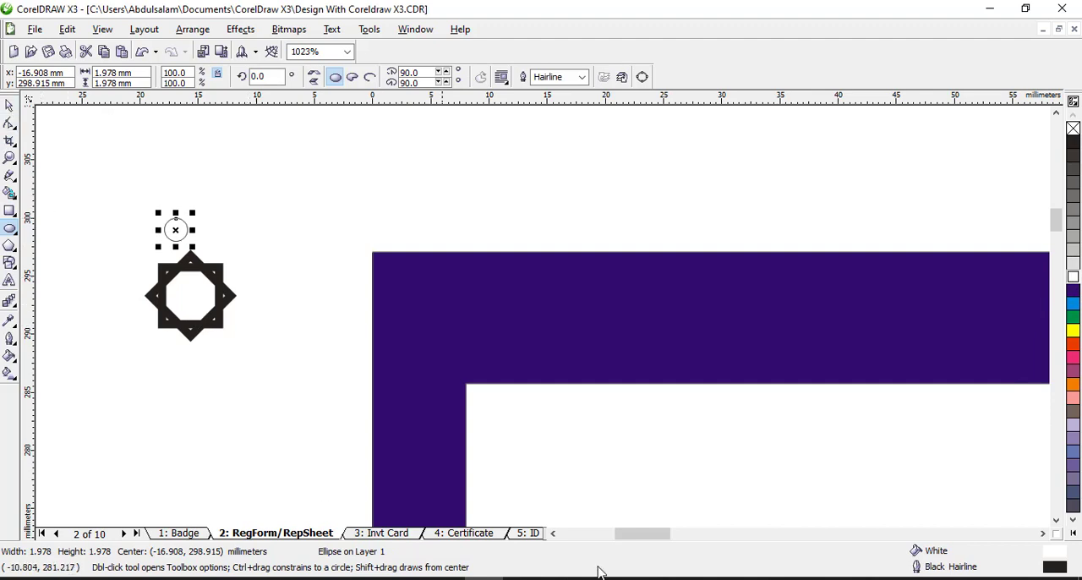
right_click(1072, 128)
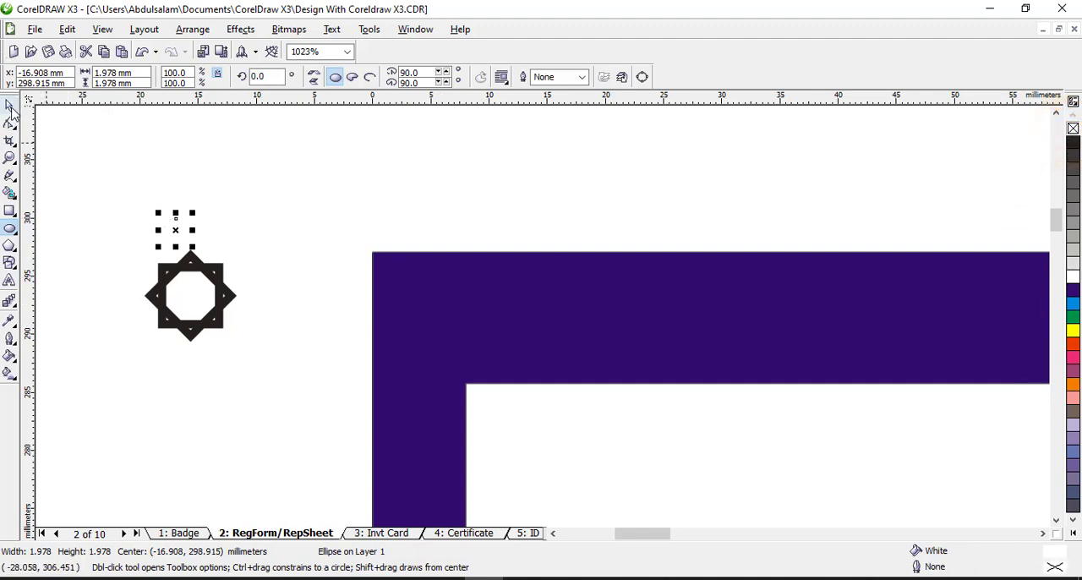
left_click(9, 106)
left_click_drag(177, 229, 192, 296)
Make the star's outlines white and move the star with its circle onto the purple border's upper-left corner
left_click_drag(138, 234, 265, 375)
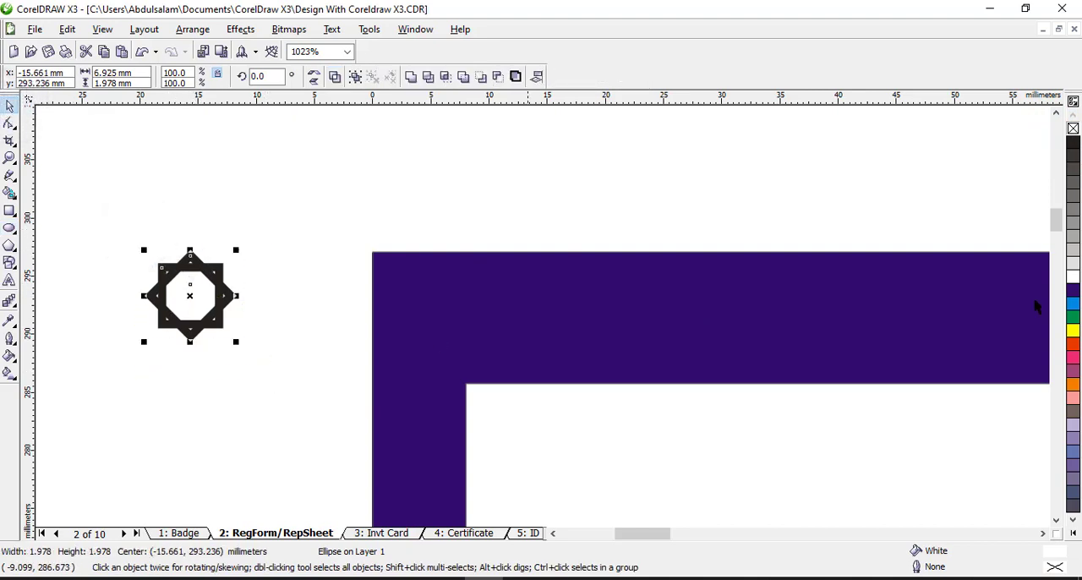
left_click(1073, 276)
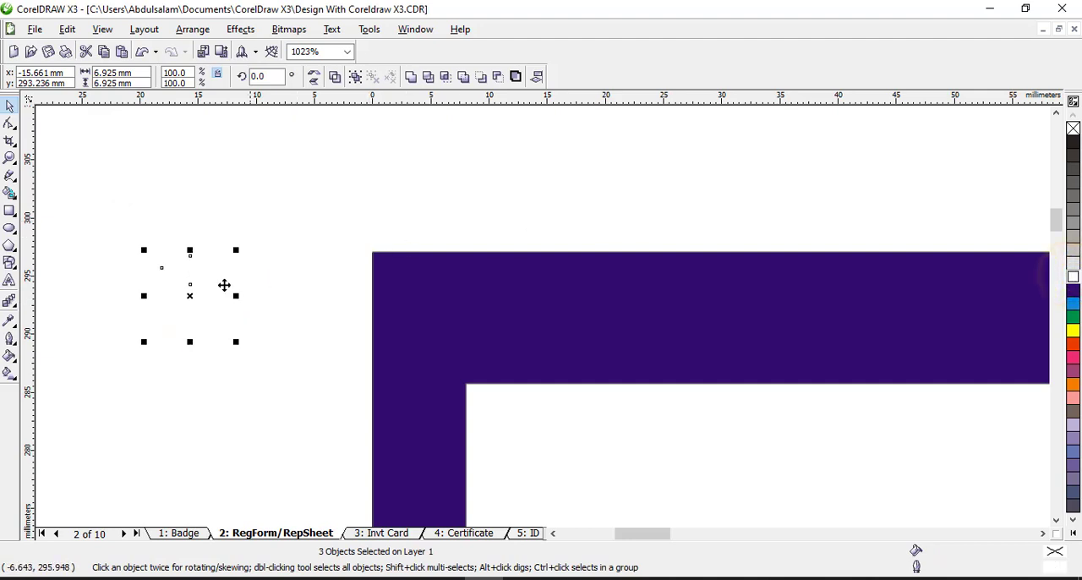
left_click_drag(189, 297, 433, 316)
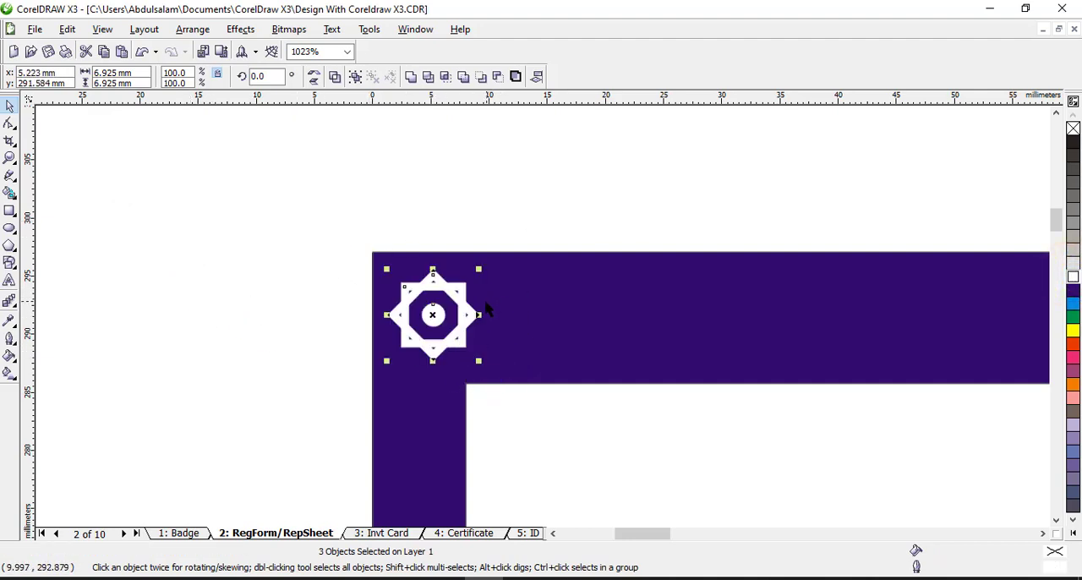
Group the two star squares and the circle into one ornament
scroll(344, 283, "down", 2)
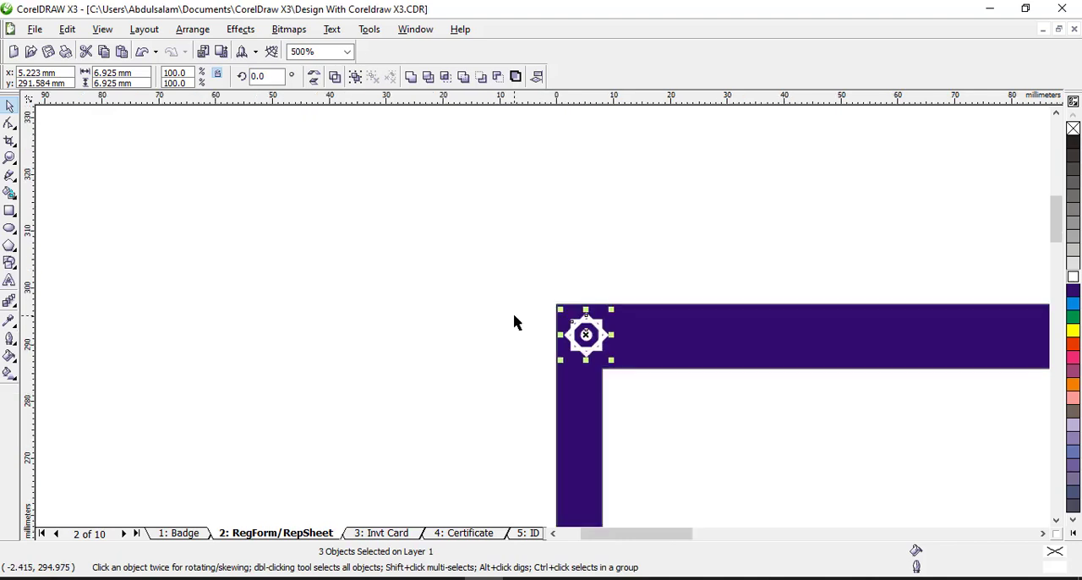
left_click(1043, 533)
left_click(1042, 533)
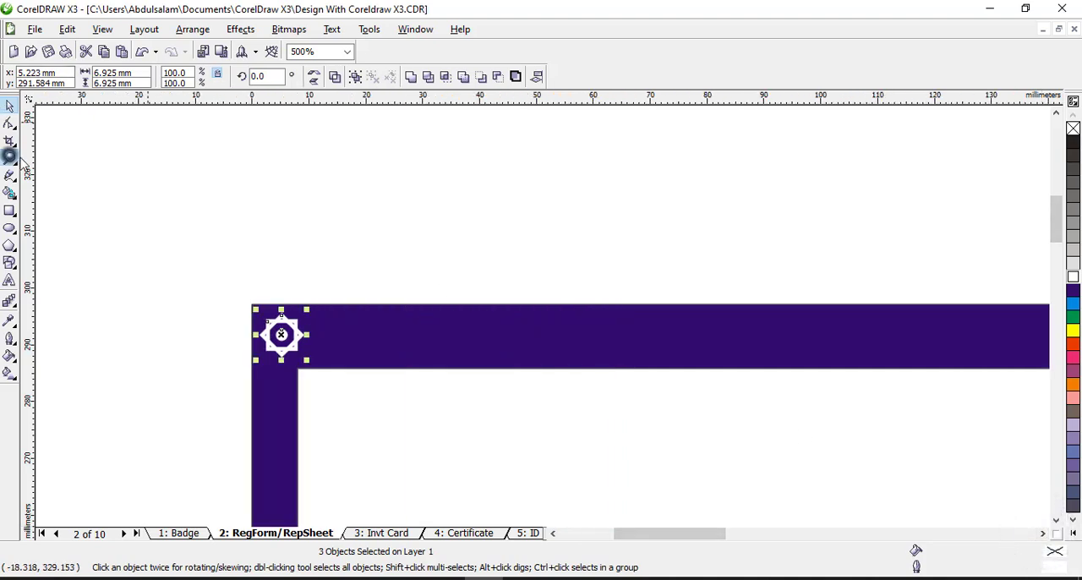
left_click(10, 157)
right_click(227, 280)
left_click(9, 106)
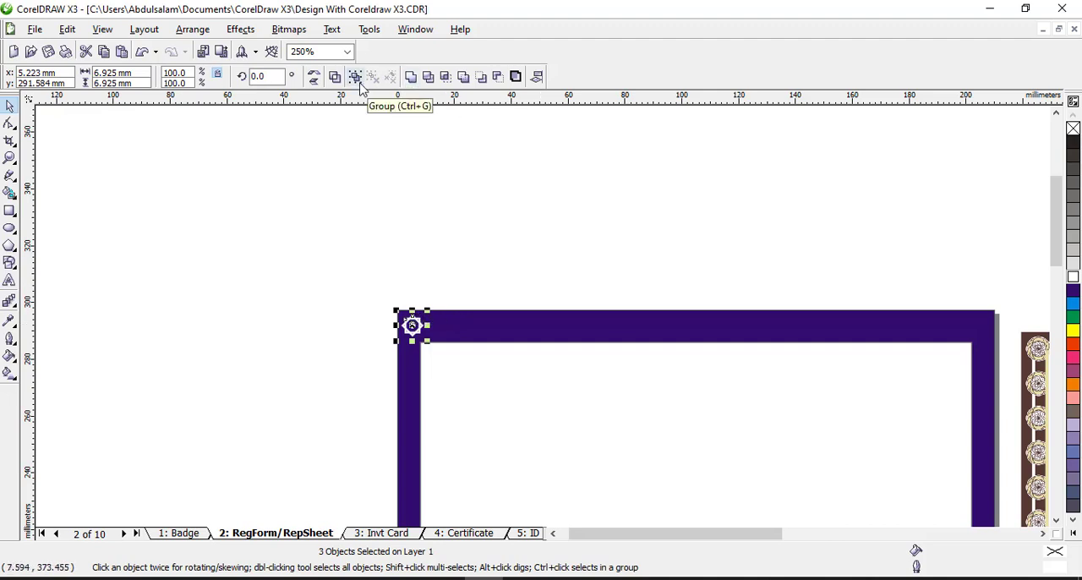
left_click(184, 31)
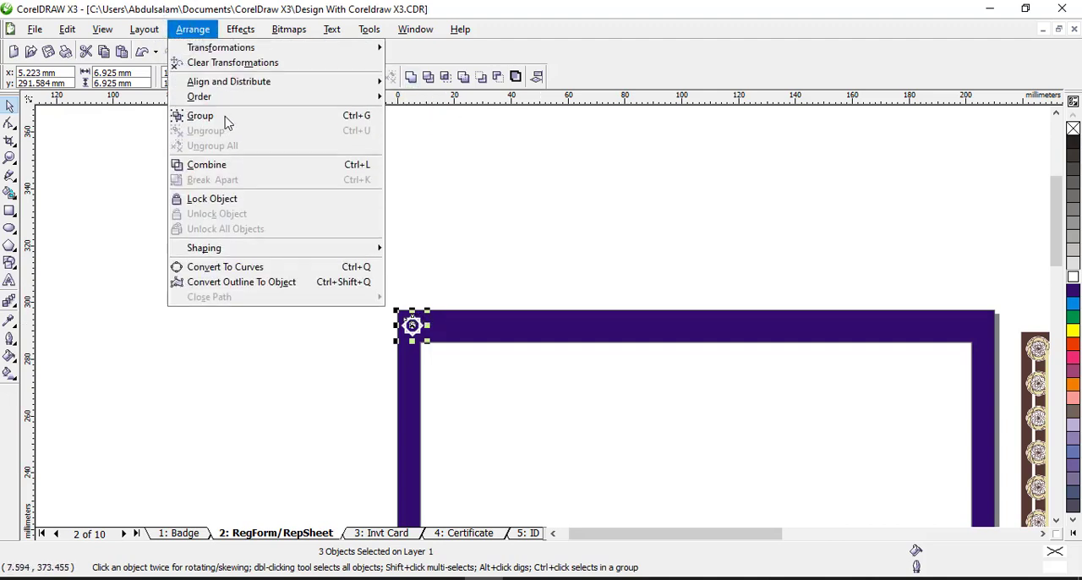
left_click(221, 115)
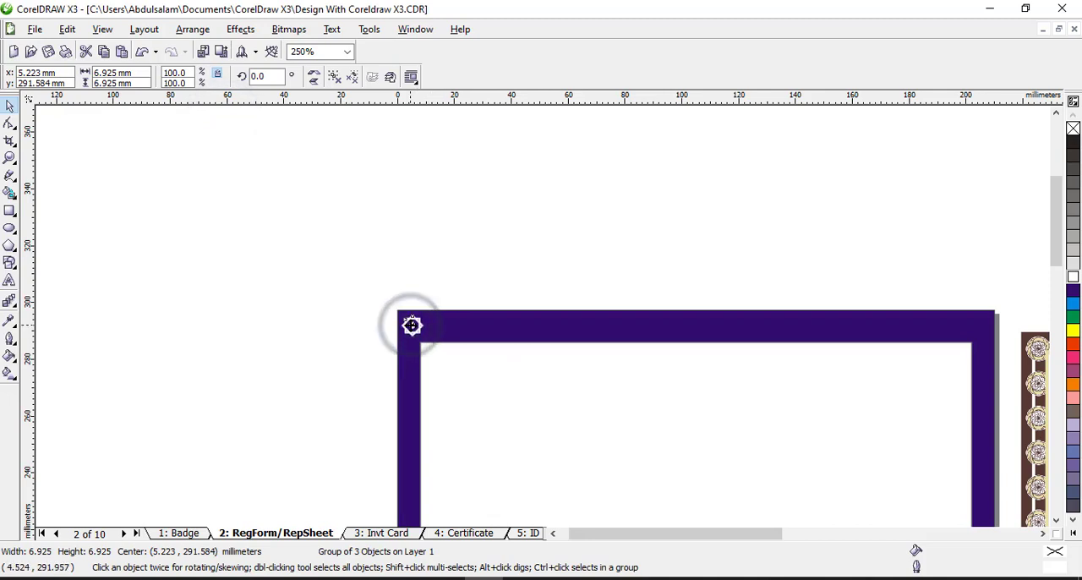
Place a copy of the star ornament level with the original in the border's upper-right corner
left_click_drag(412, 325, 978, 367)
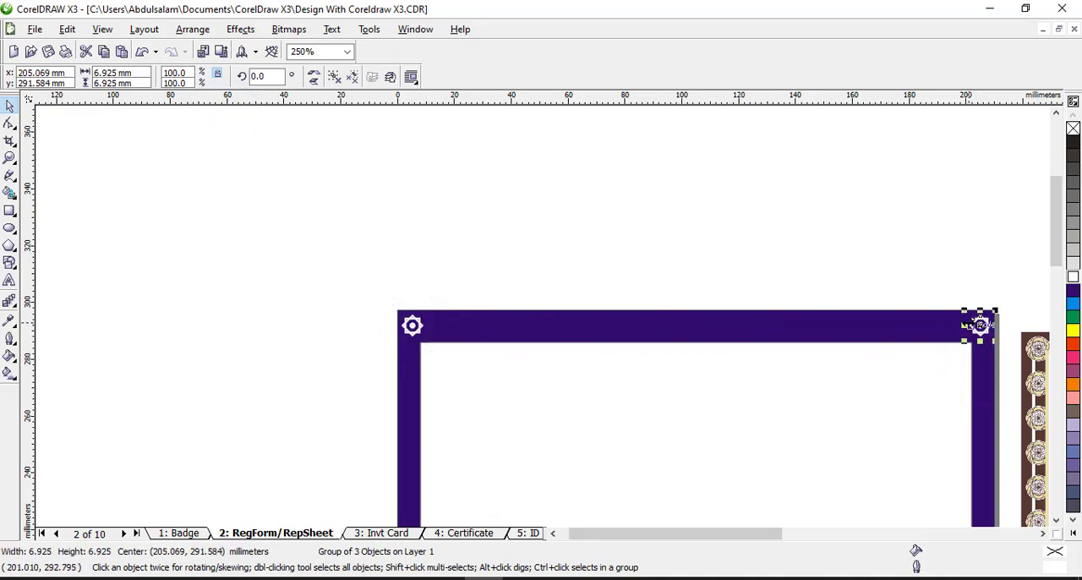
left_click(67, 29)
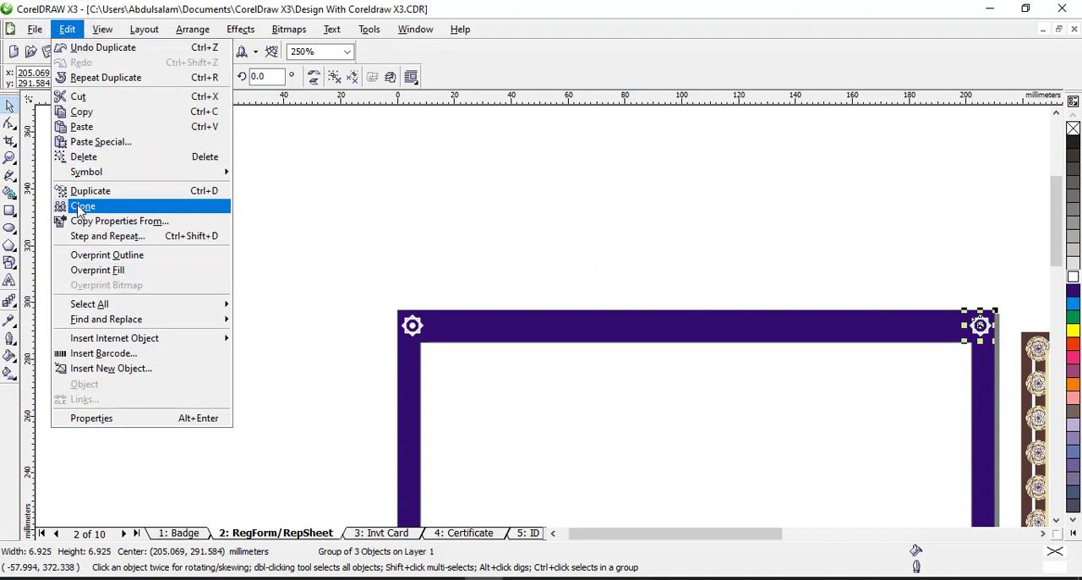
left_click(708, 238)
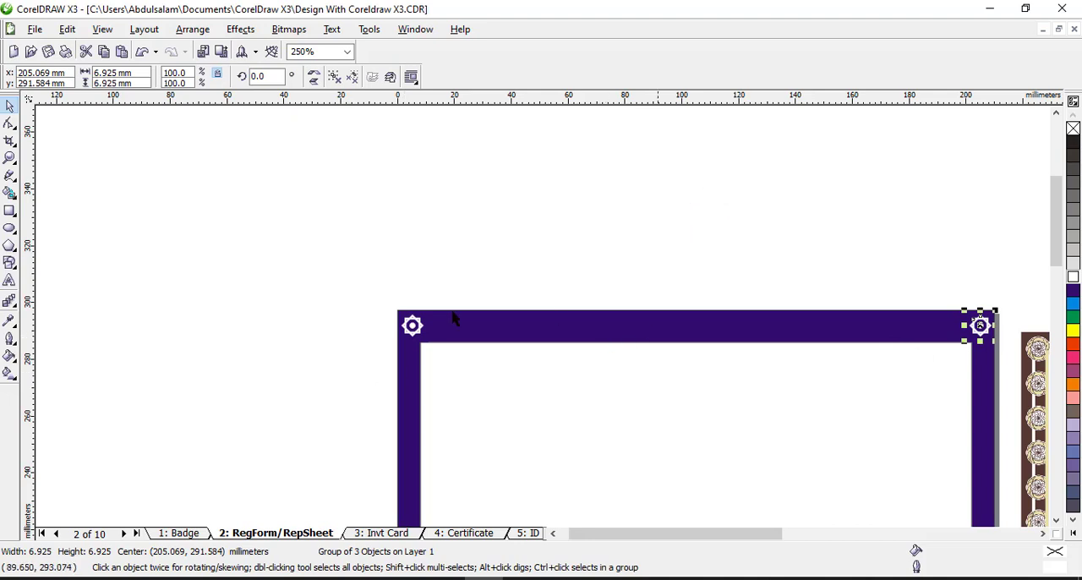
Blend the two upper corner ornaments with 20 steps to fill the top border with a row of stars
left_click(7, 305)
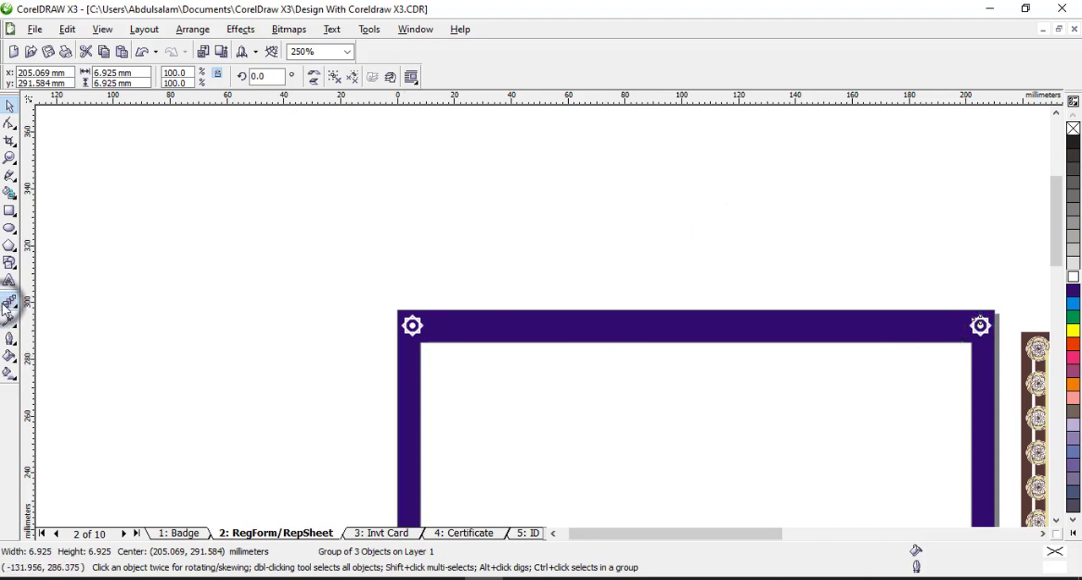
left_click_drag(413, 328, 992, 340)
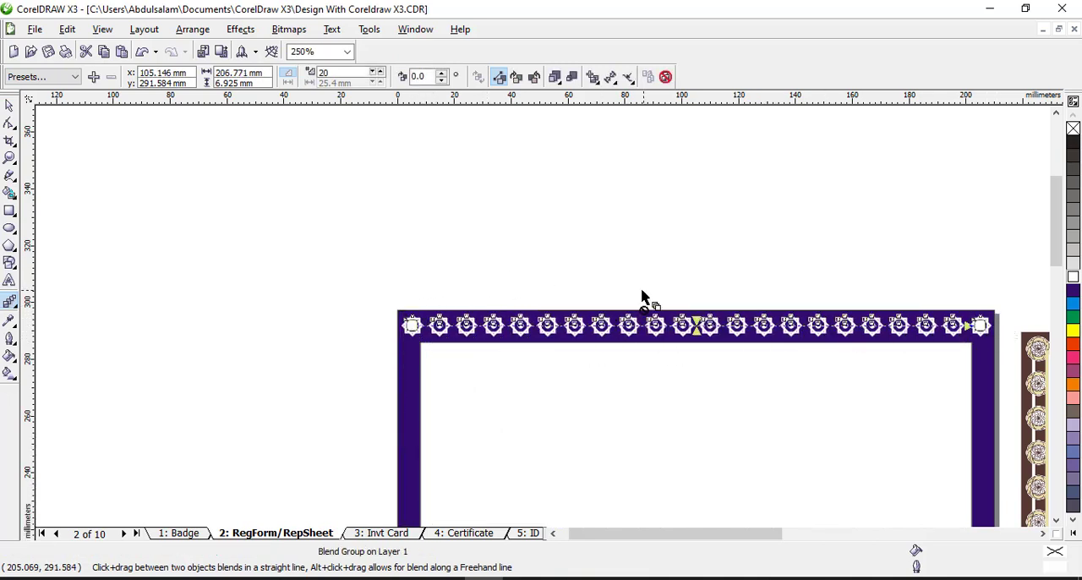
left_click(340, 73)
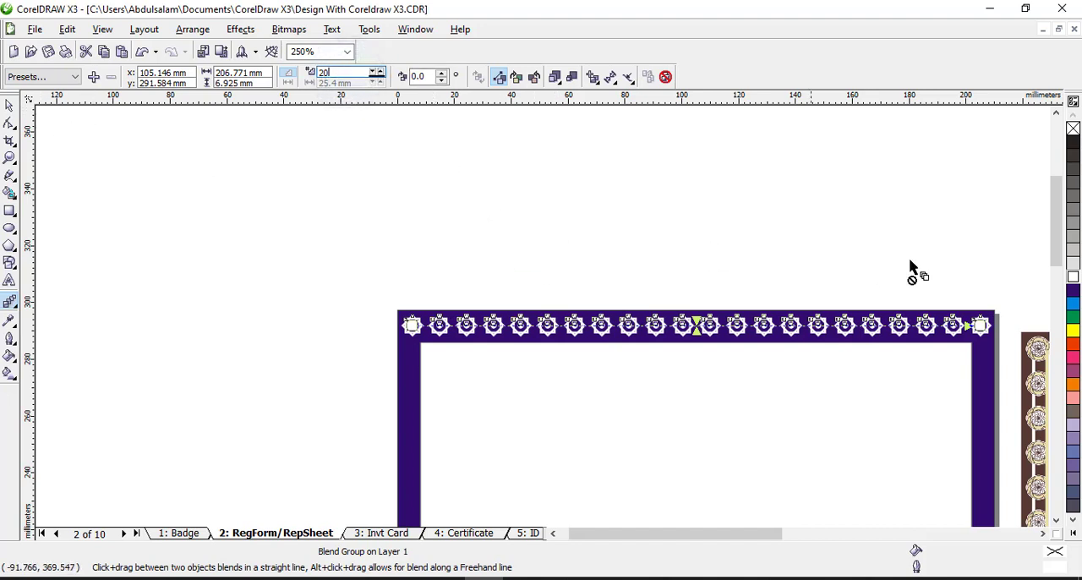
Place a copy of the top row of stars straight below on the bottom border
left_click(10, 155)
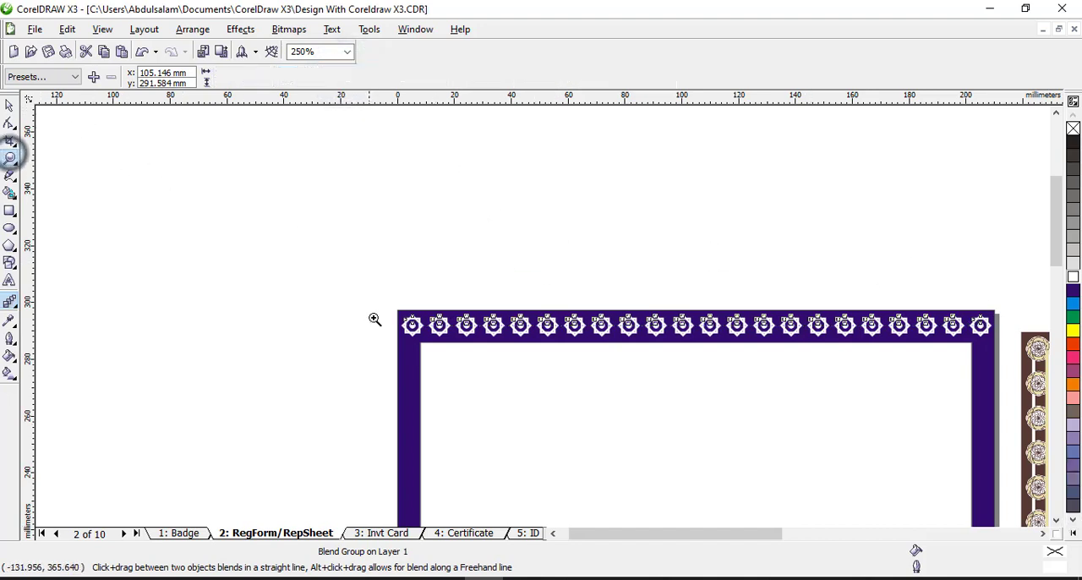
right_click(508, 367)
left_click(9, 105)
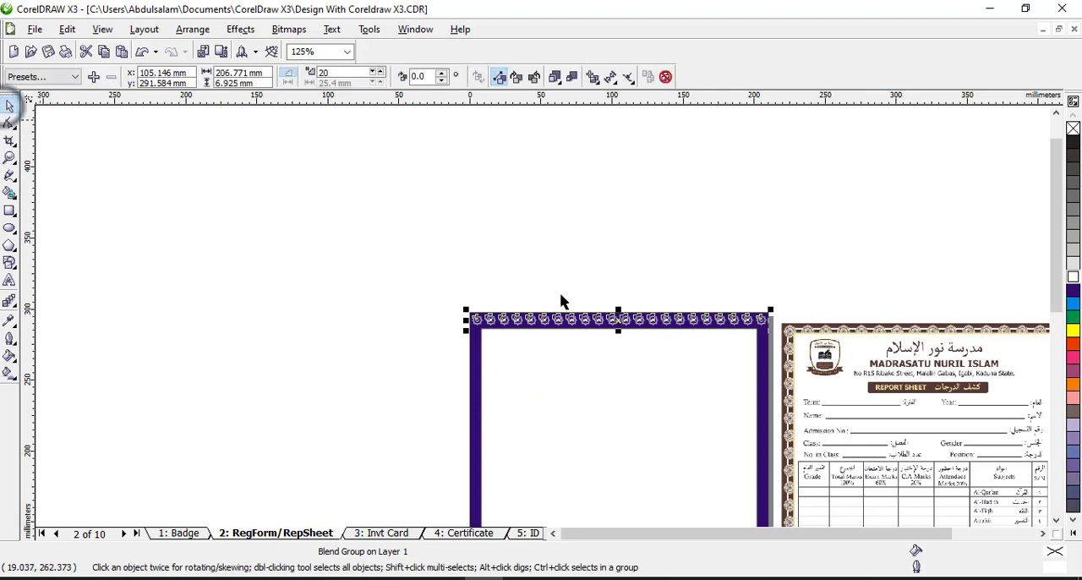
left_click(1056, 519)
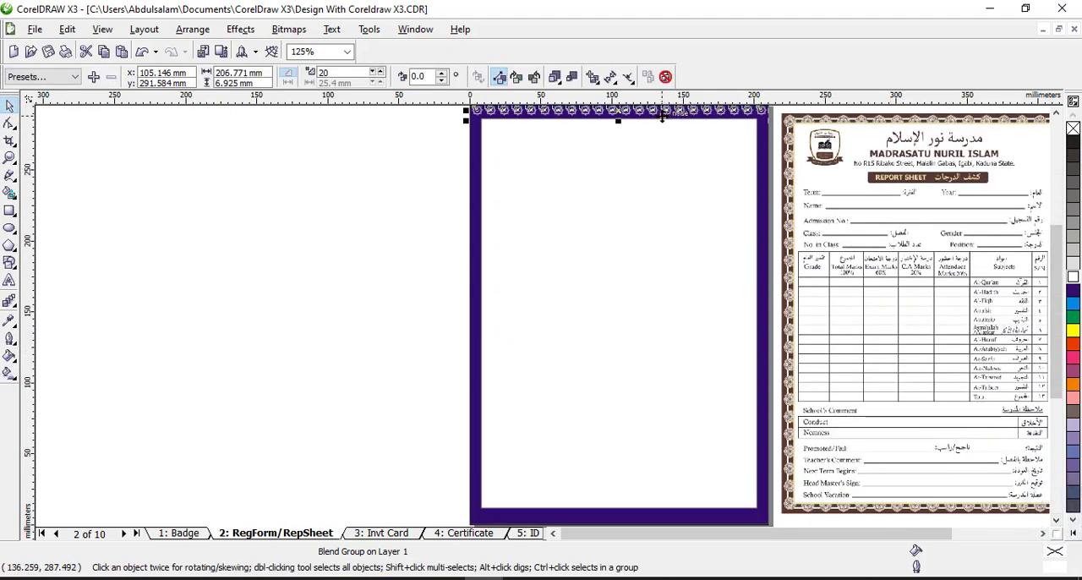
left_click_drag(662, 119, 703, 515)
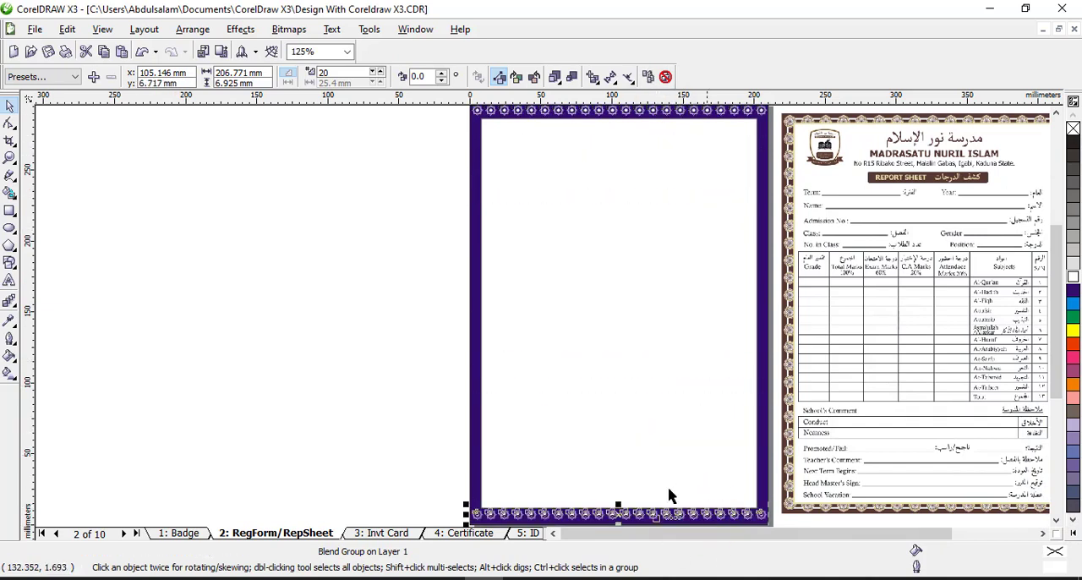
left_click(428, 401)
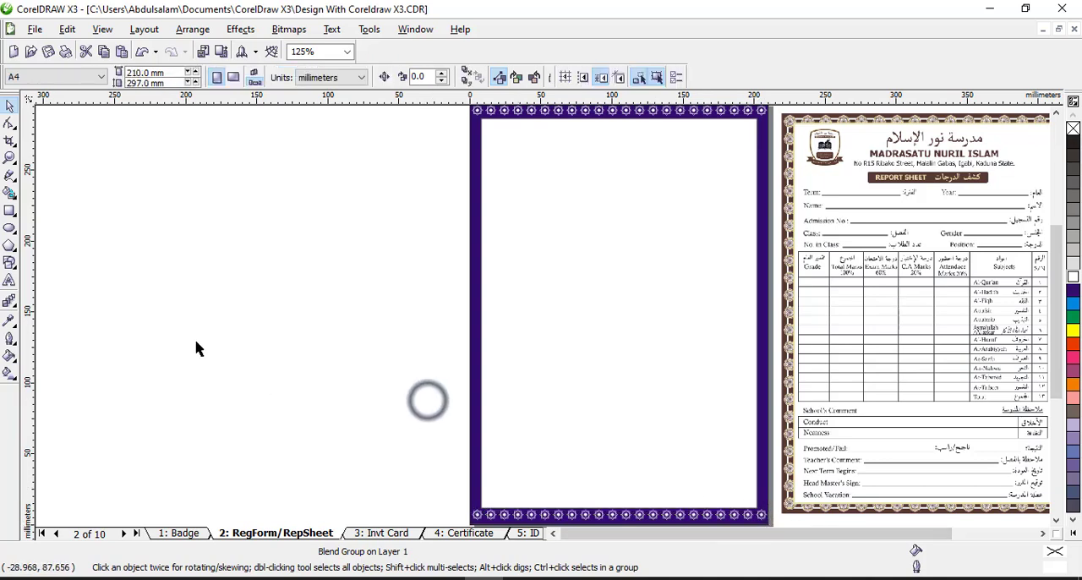
Blend the lower-left corner ornament with the upper-left one using 20 steps to fill the left border with stars
left_click(10, 302)
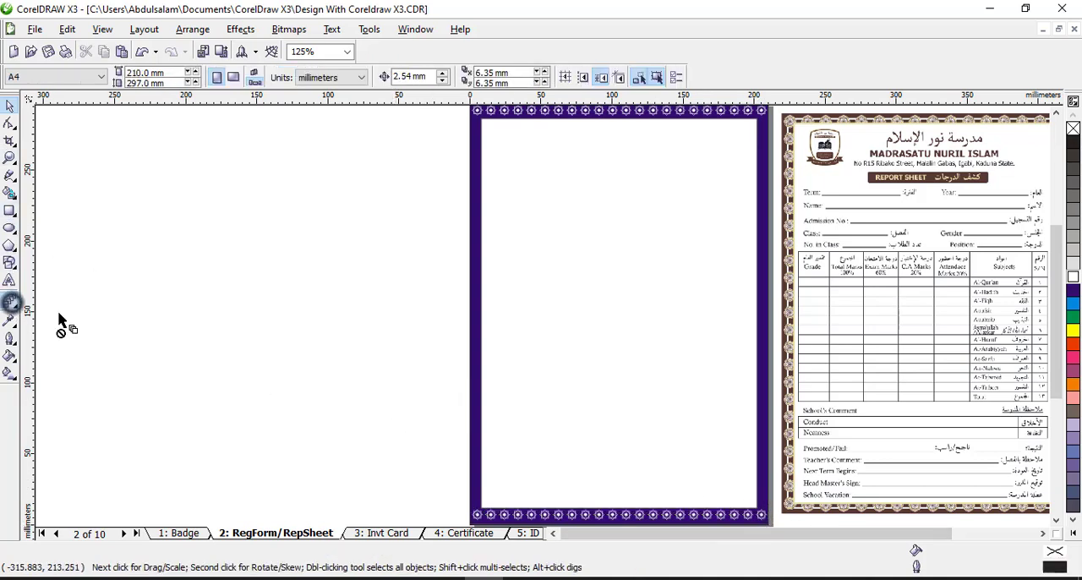
left_click(479, 516)
left_click_drag(478, 516, 482, 128)
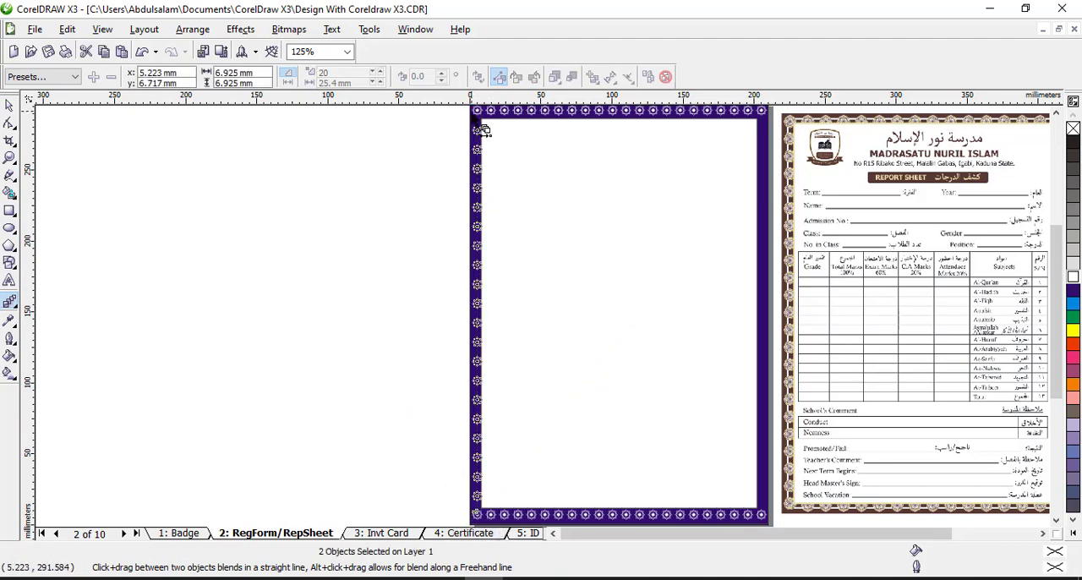
Set the star blend along the left border to 35 steps
double_click(347, 71)
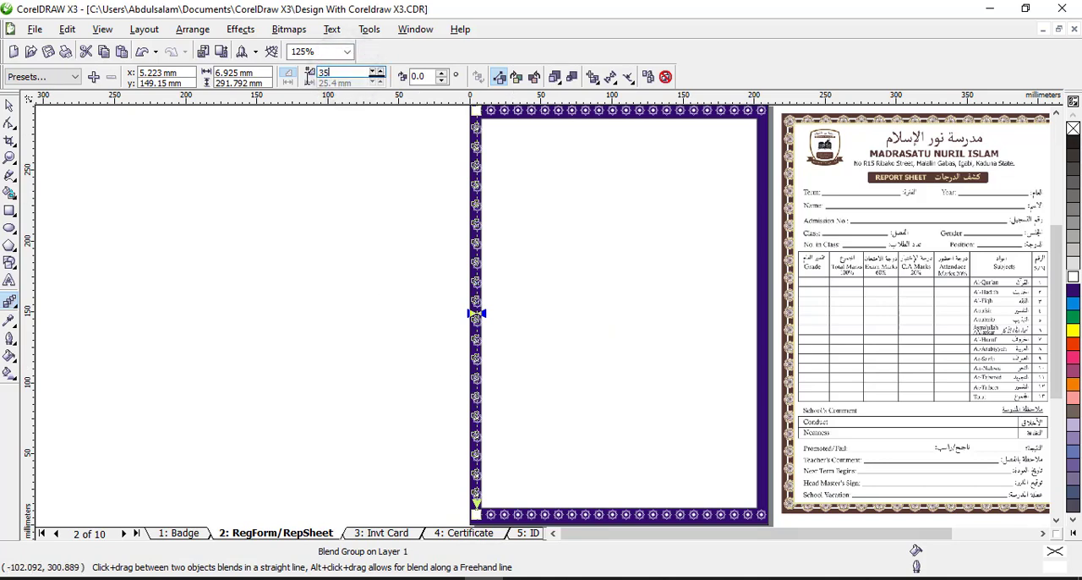
key("Return")
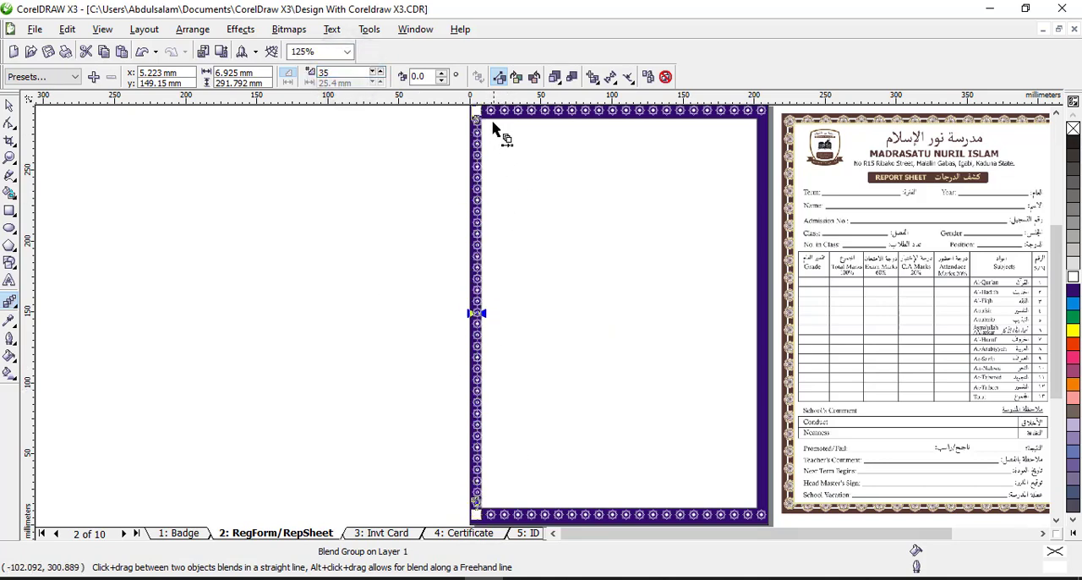
Blend the lower-right corner ornament with the upper-right one using 30 steps to fill the right border with stars
left_click(764, 516)
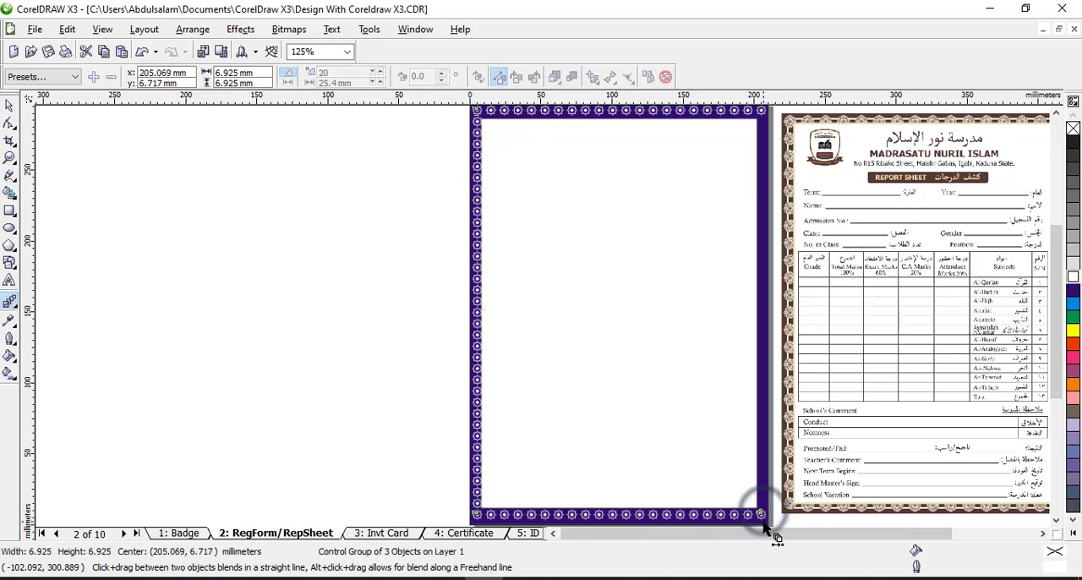
left_click_drag(765, 517, 763, 114)
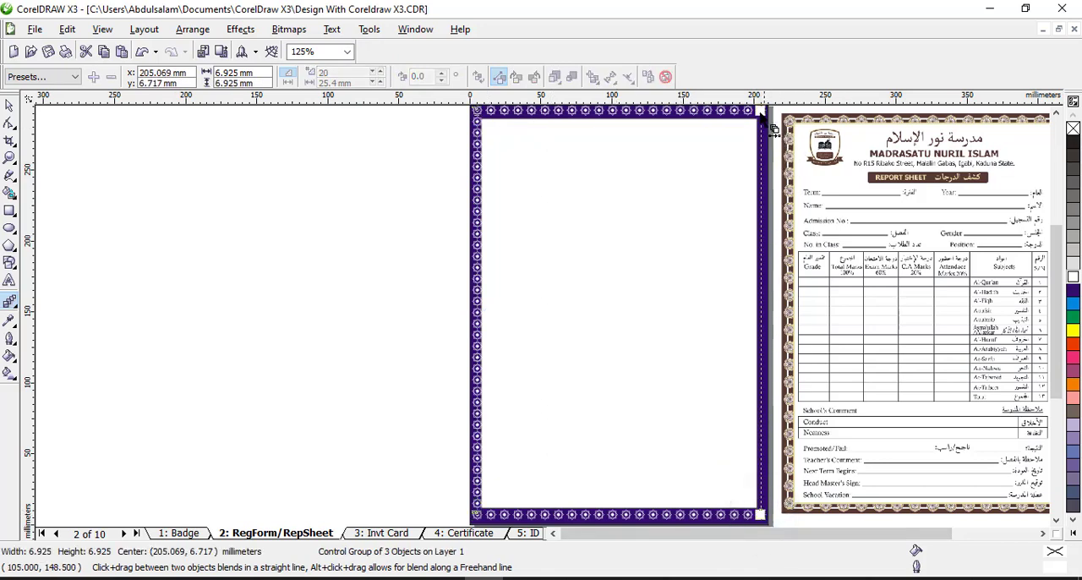
left_click_drag(772, 197, 762, 113)
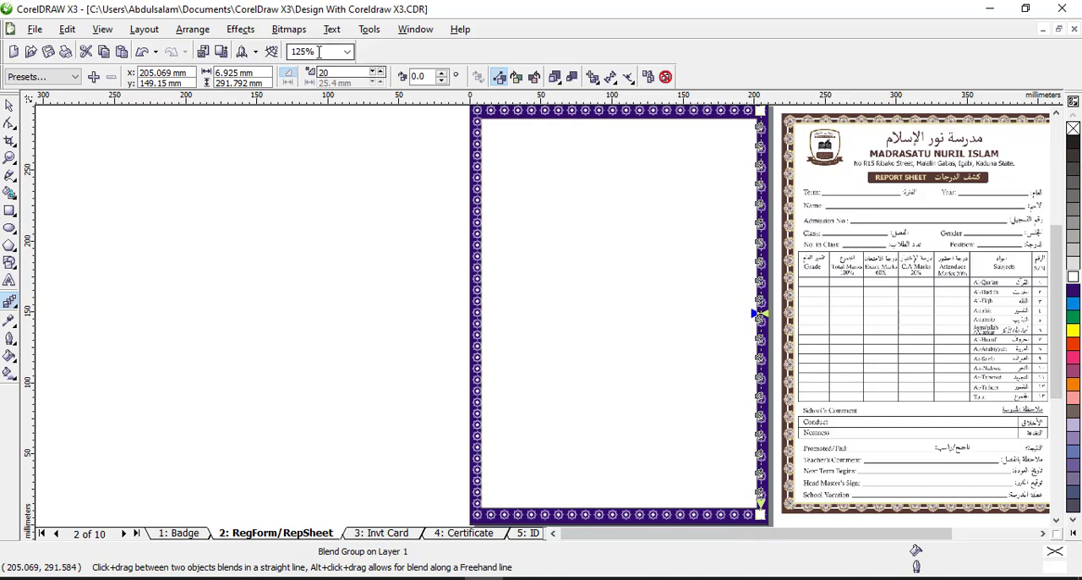
double_click(336, 73)
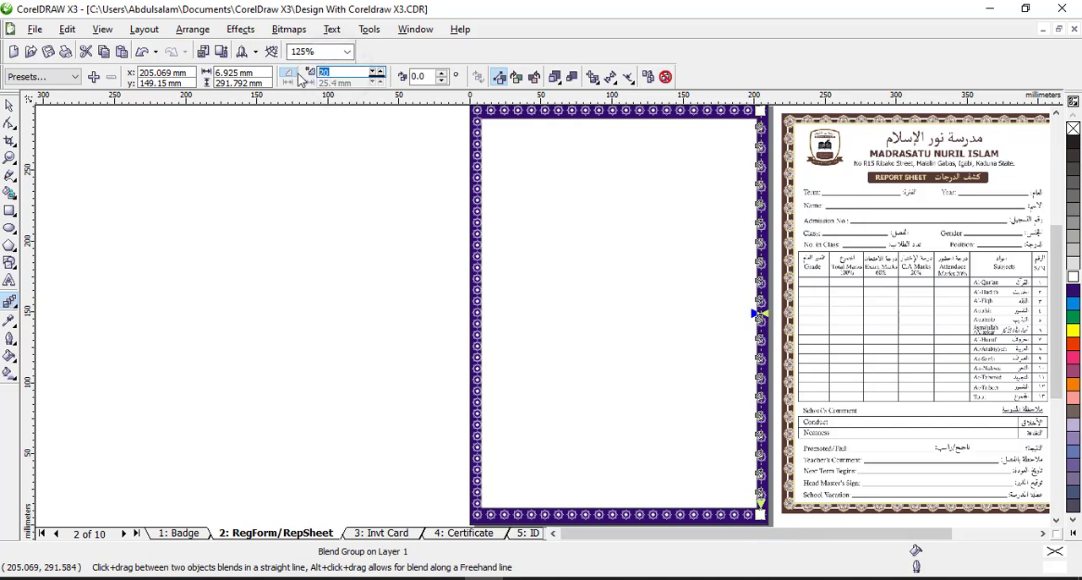
key("Return")
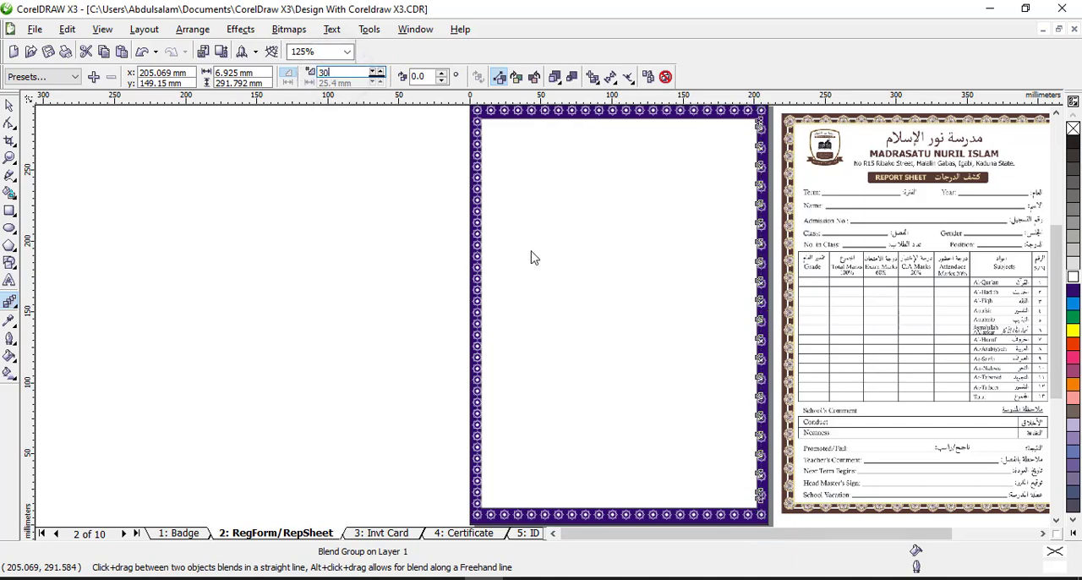
key("space")
left_click(278, 226)
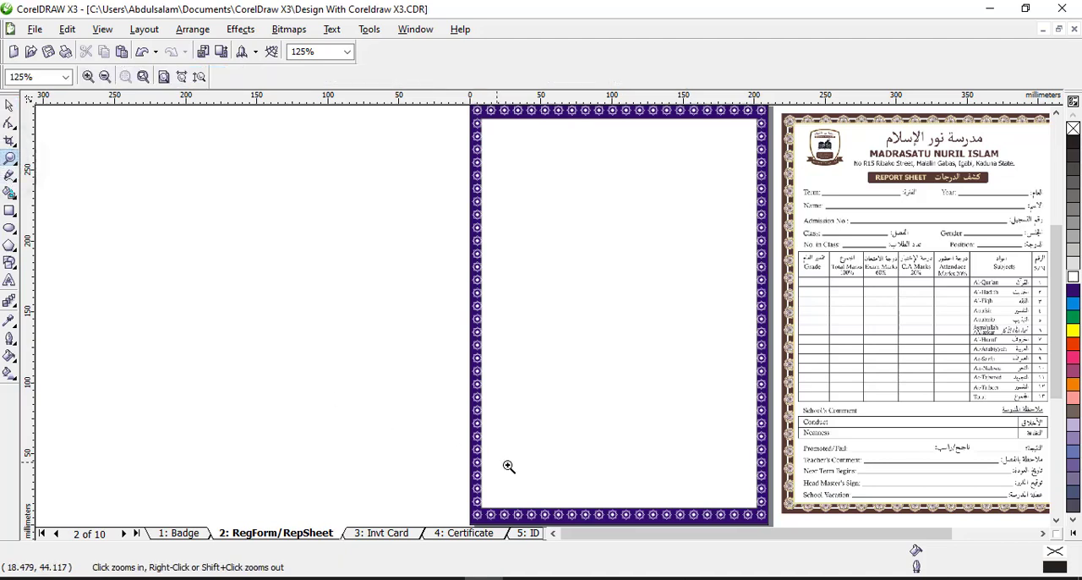
Narrow the white inner rectangle symmetrically to about 187.5 mm wide so the side borders extend past the stars
left_click_drag(507, 466, 406, 386)
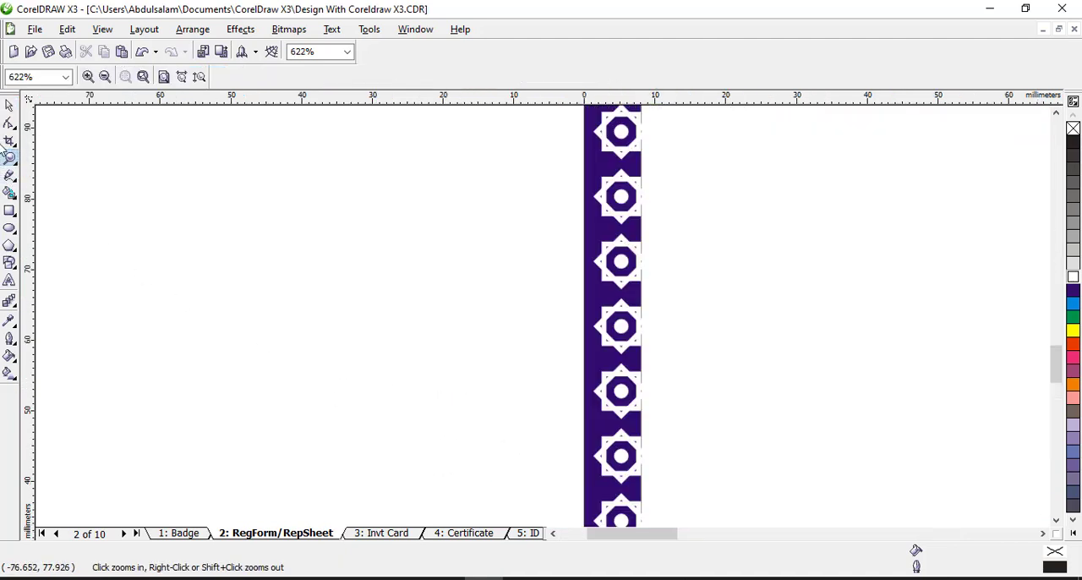
left_click(9, 106)
left_click(476, 324)
left_click(823, 364)
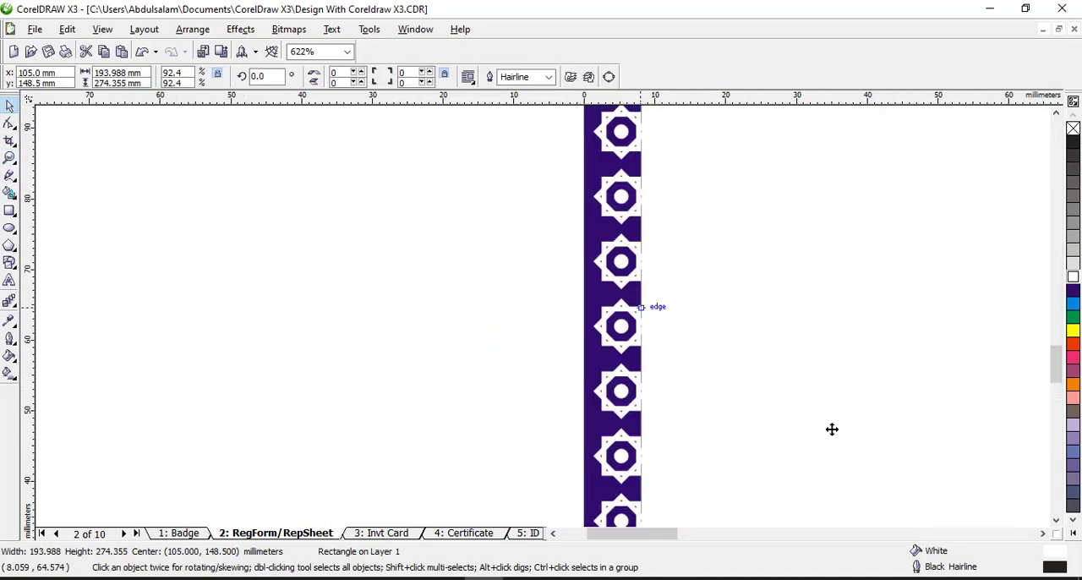
scroll(572, 366, "down", 1)
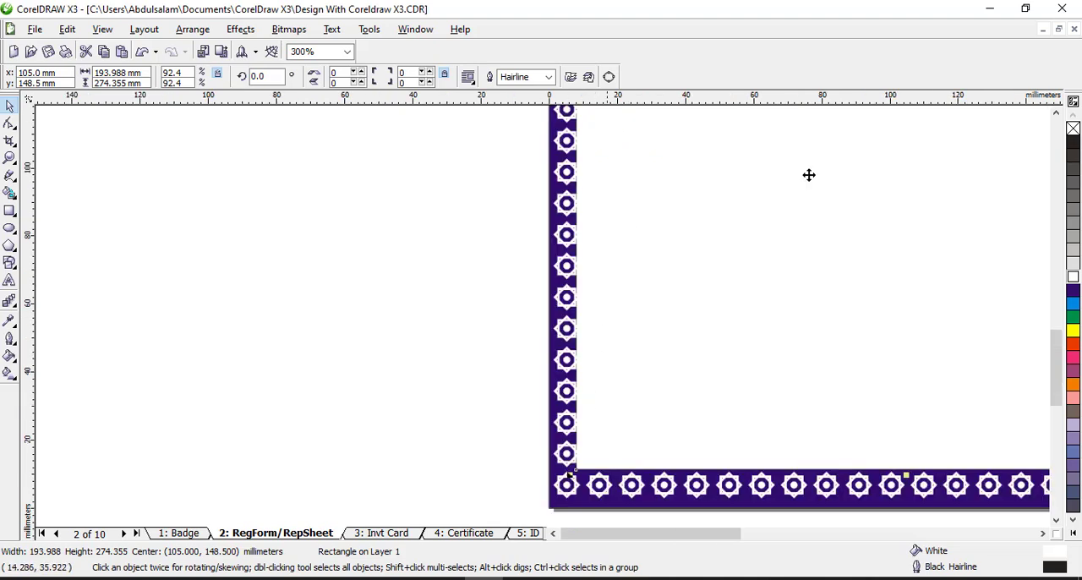
left_click(1056, 112)
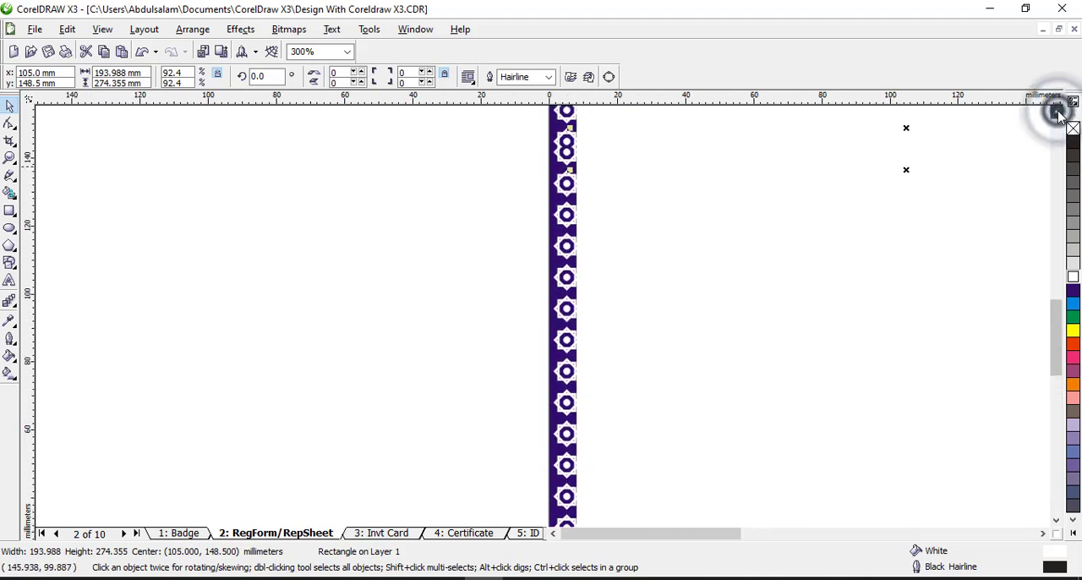
left_click_drag(577, 213, 580, 212)
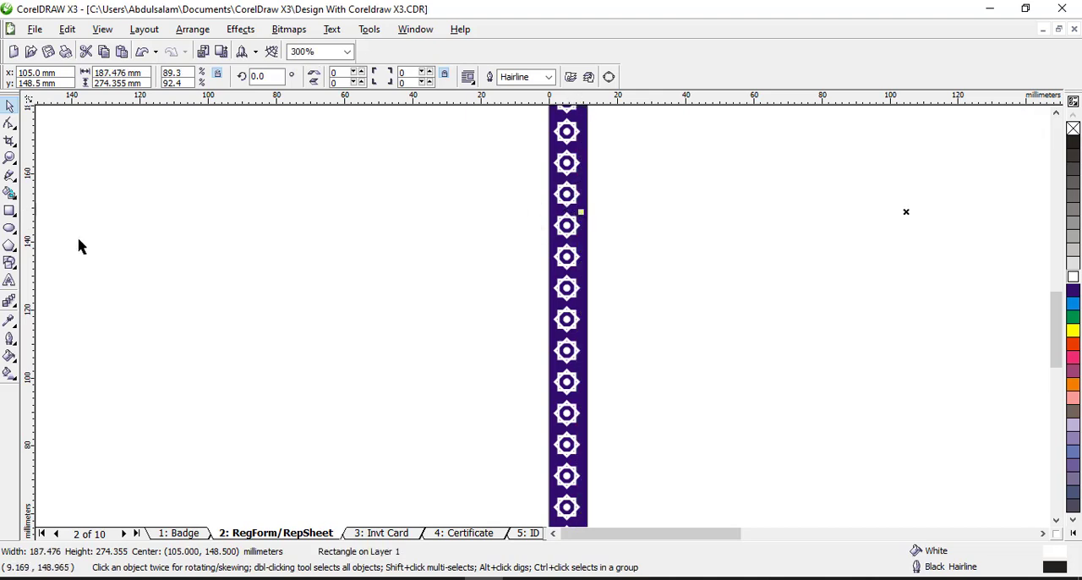
Sample the dark brown of the report sheet's border near the page's upper-right corner with the Eyedropper tool
left_click(9, 159)
right_click(727, 315)
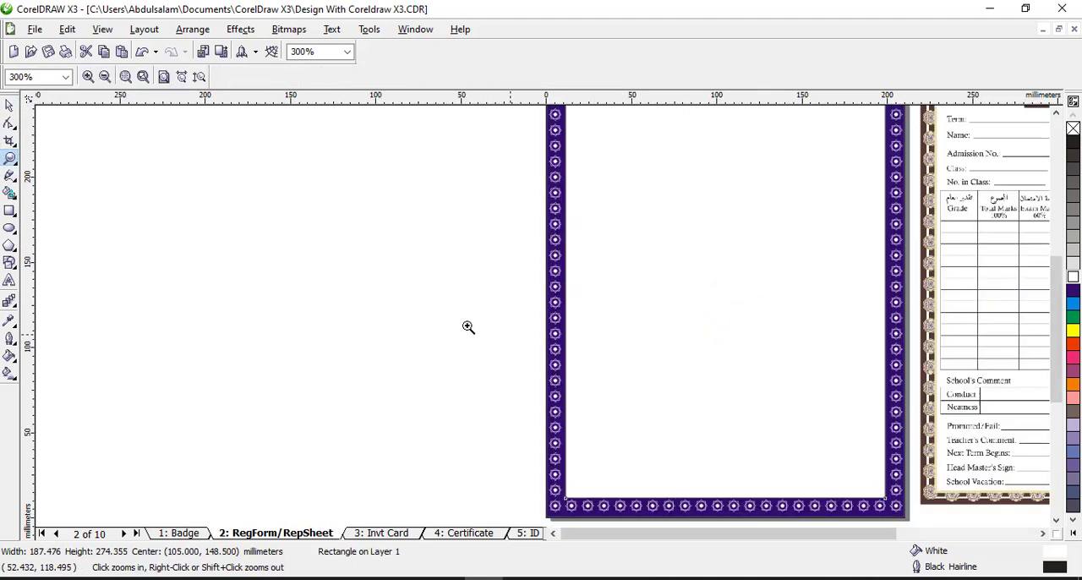
right_click(712, 390)
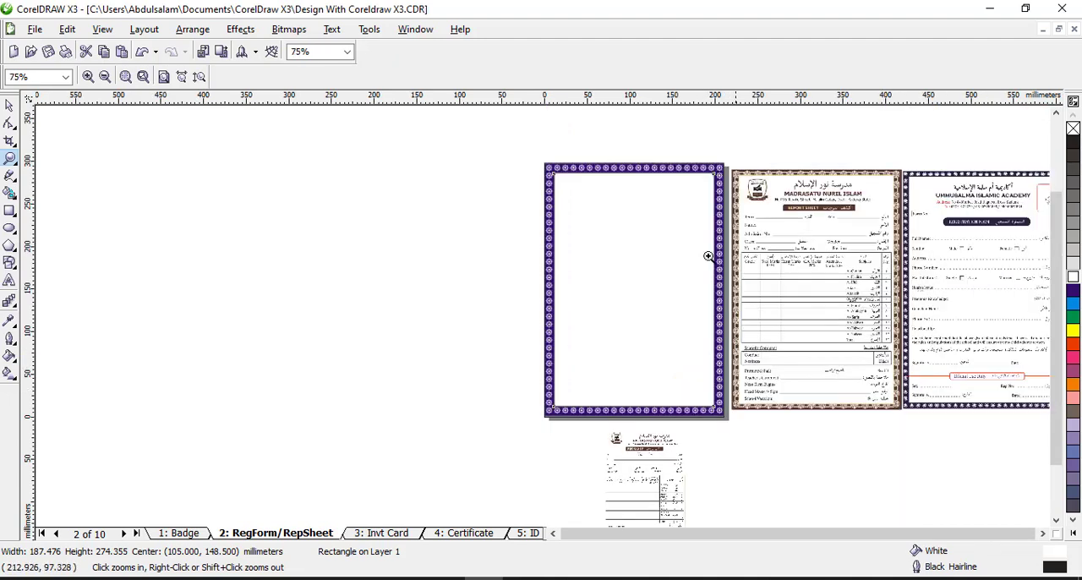
left_click(10, 106)
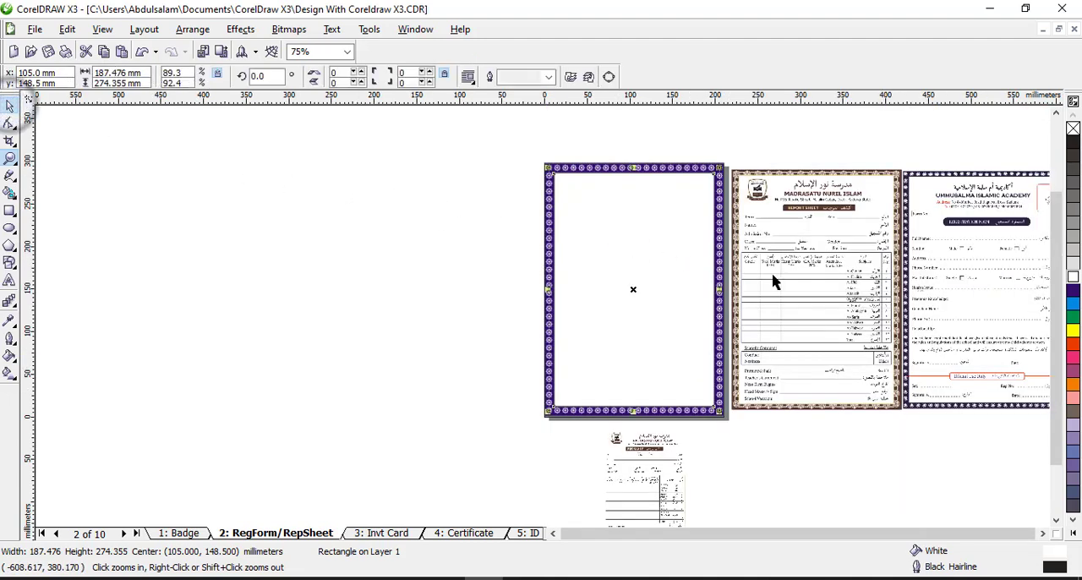
left_click(9, 158)
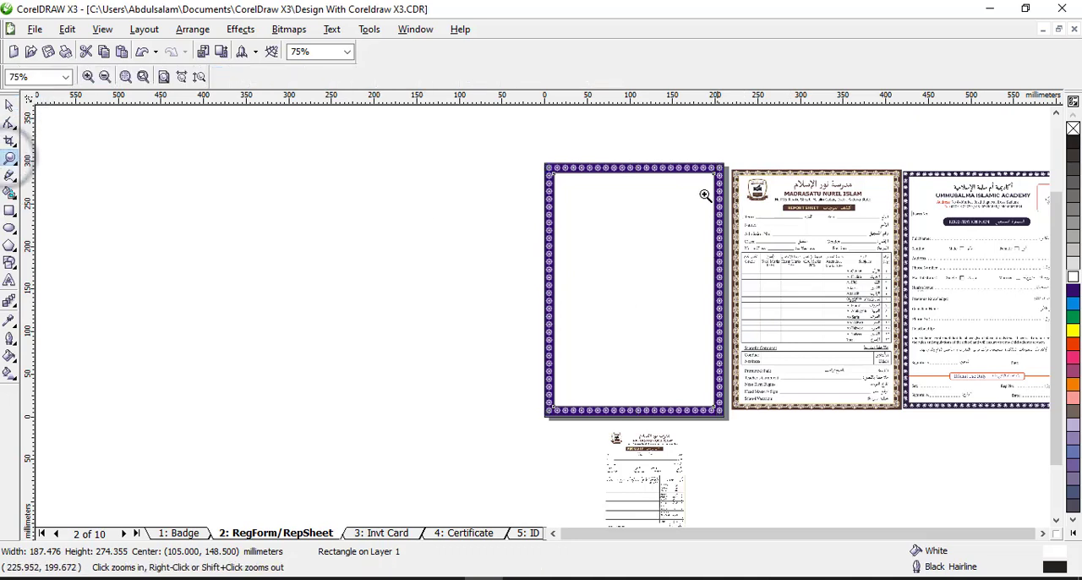
left_click(701, 150)
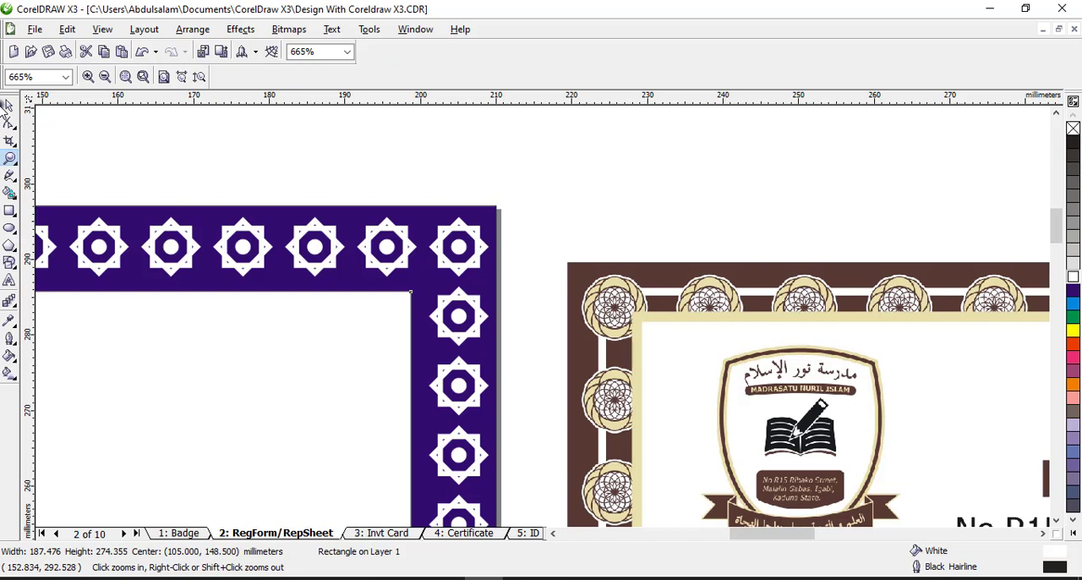
left_click(9, 105)
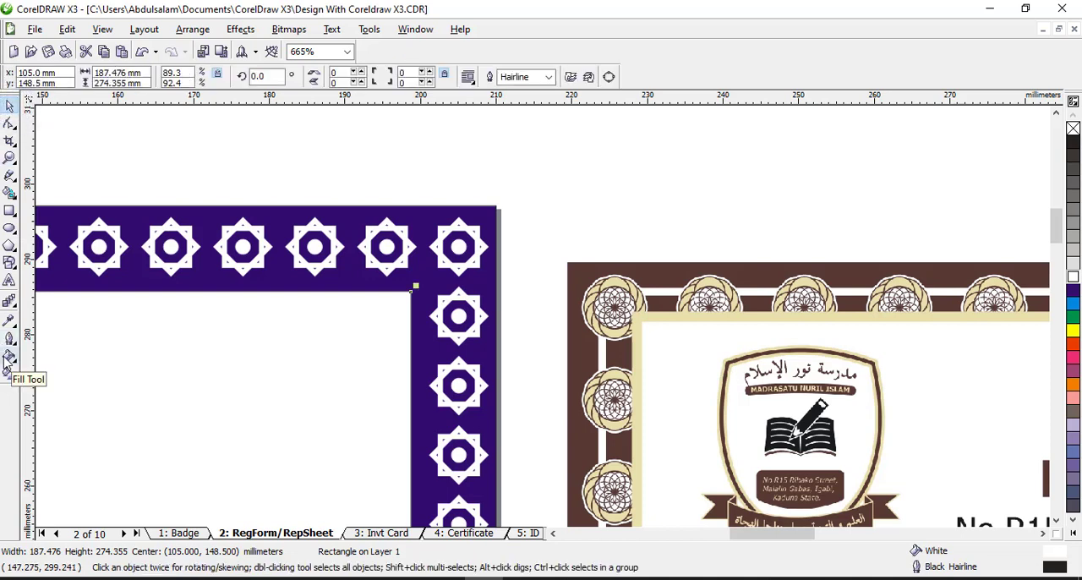
left_click(7, 366)
mouse_move(12, 323)
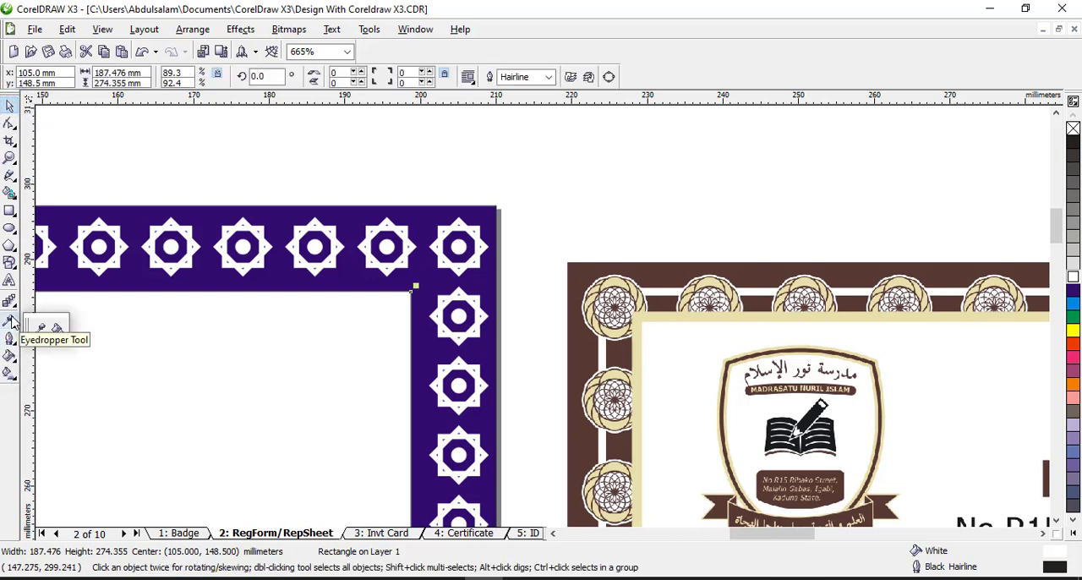
left_click(30, 328)
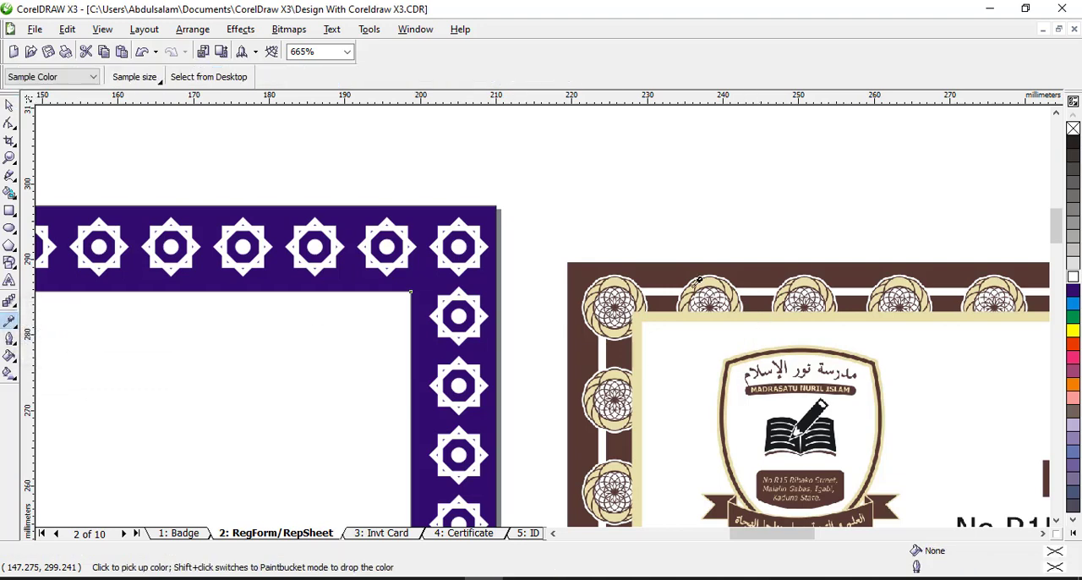
left_click(668, 272)
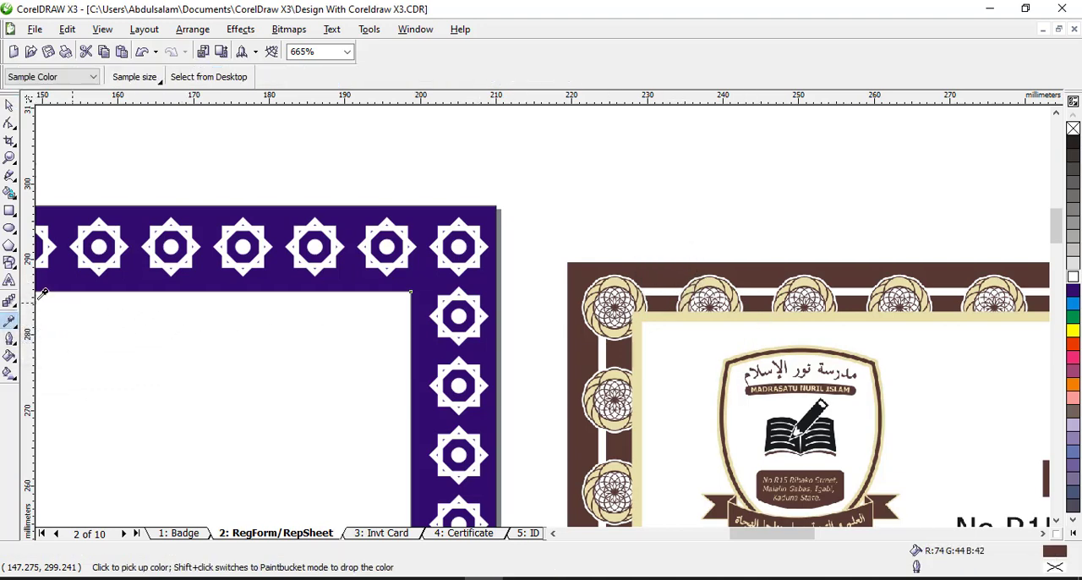
Fill the purple page border with the sampled dark brown using the Paintbucket tool
left_click(9, 330)
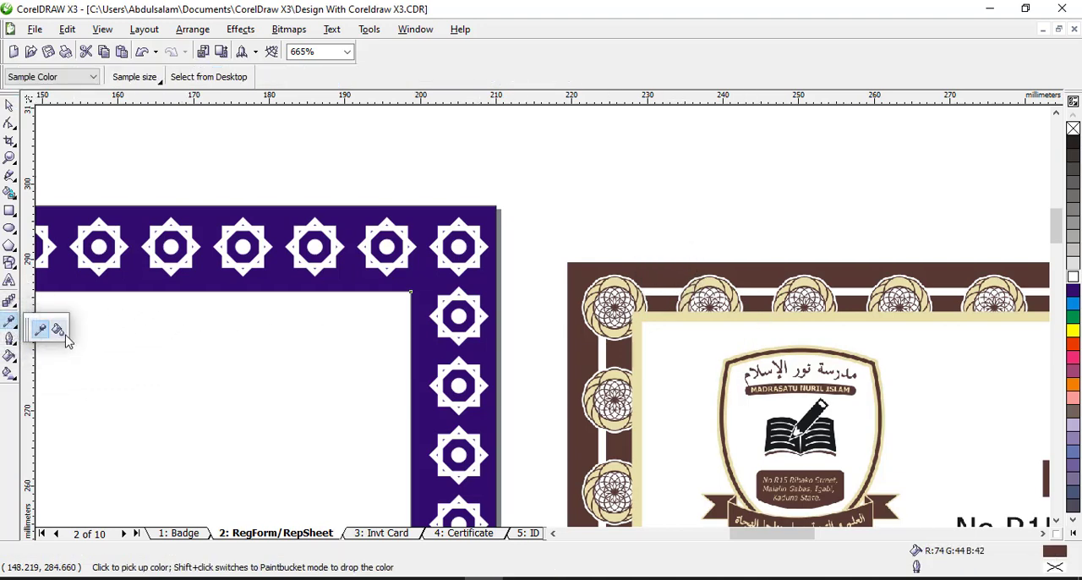
left_click(59, 330)
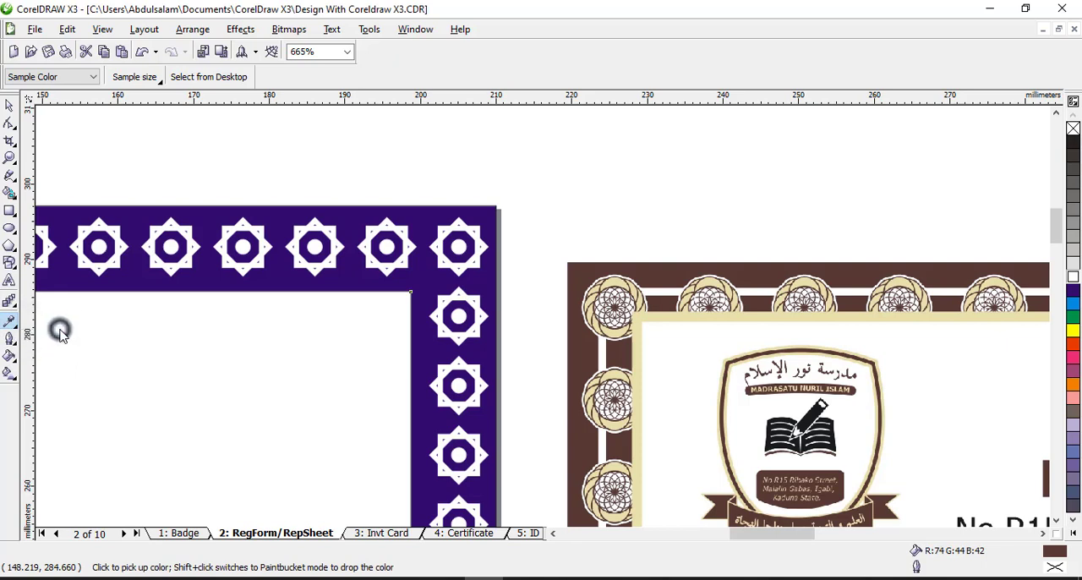
left_click(423, 217)
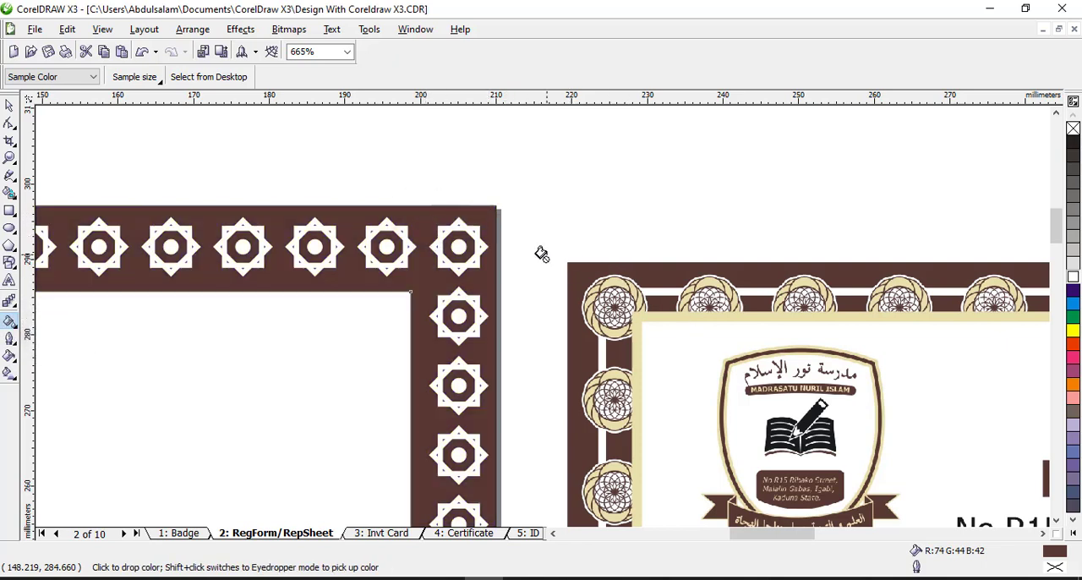
left_click(9, 106)
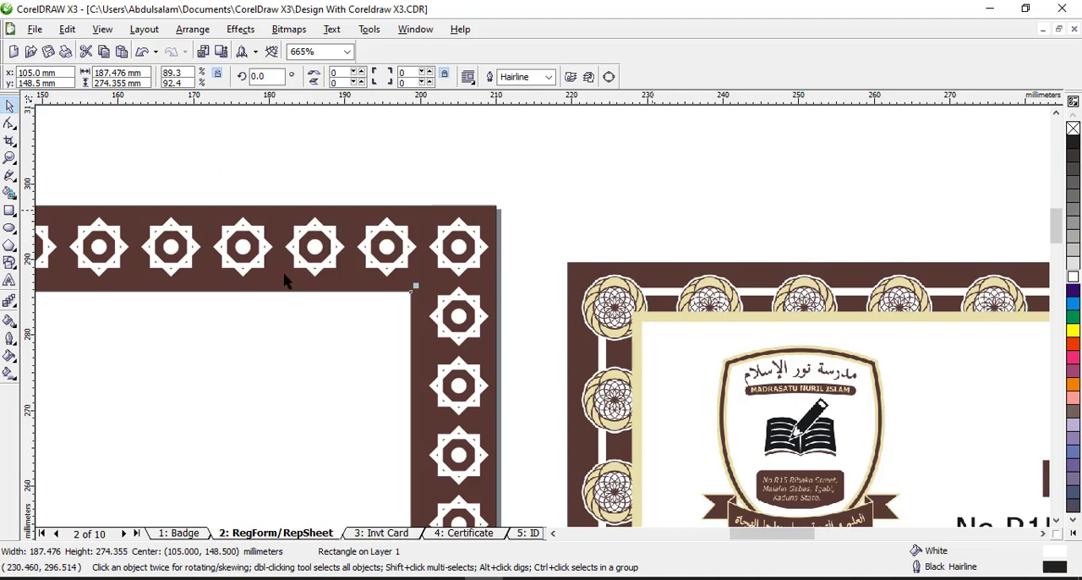
Examine the finished page border beside the sample report sheet and registration form, and clear the selection
left_click(10, 158)
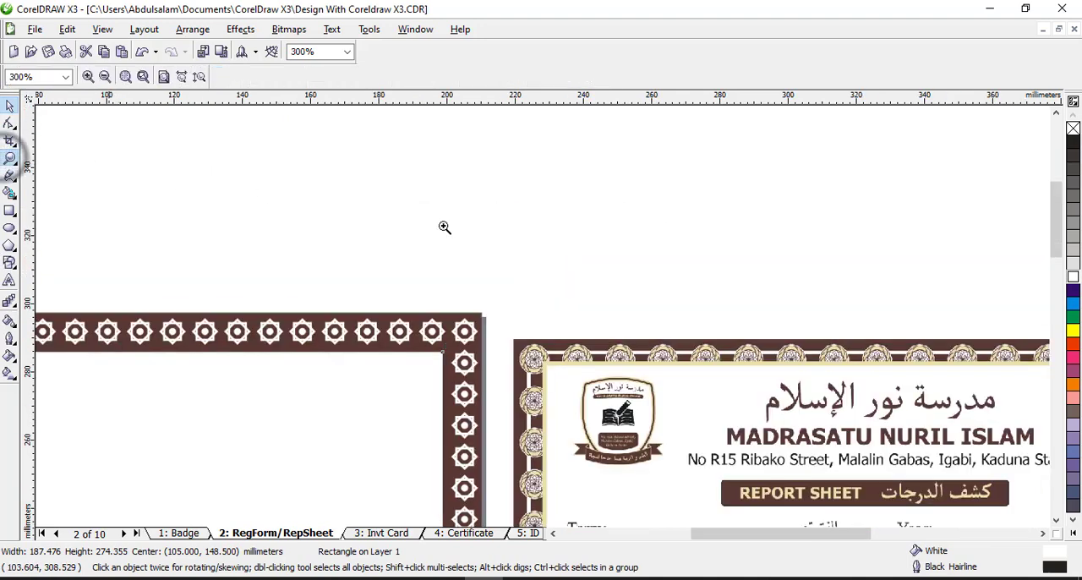
left_click(577, 282, "shift")
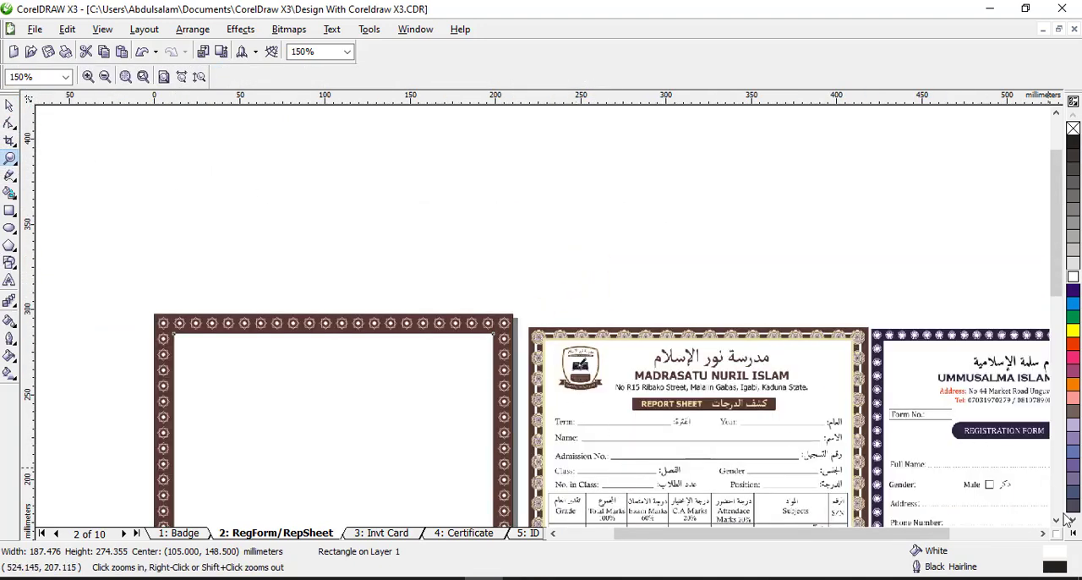
left_click(1057, 519)
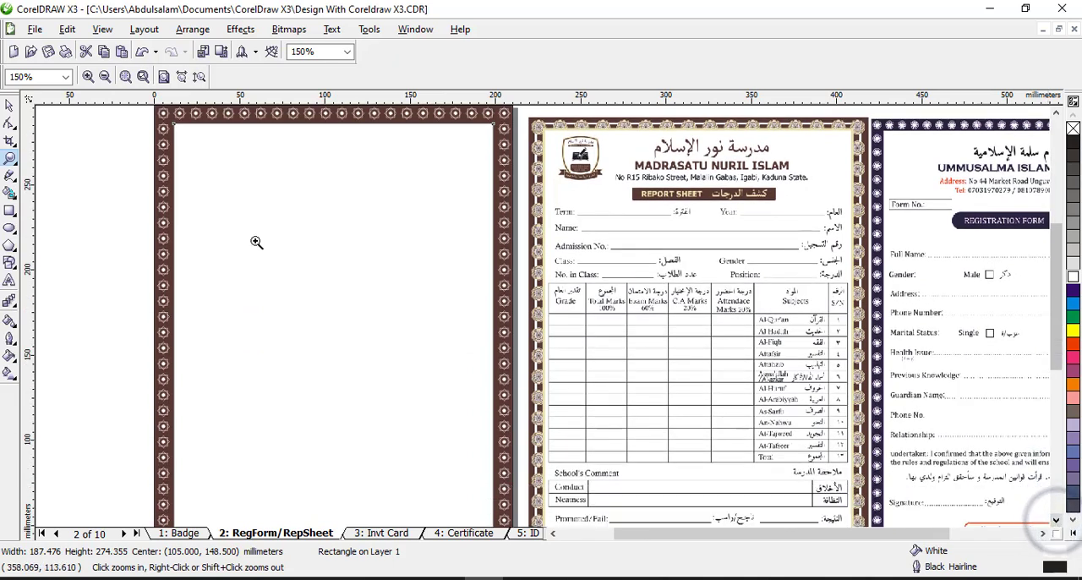
left_click(7, 103)
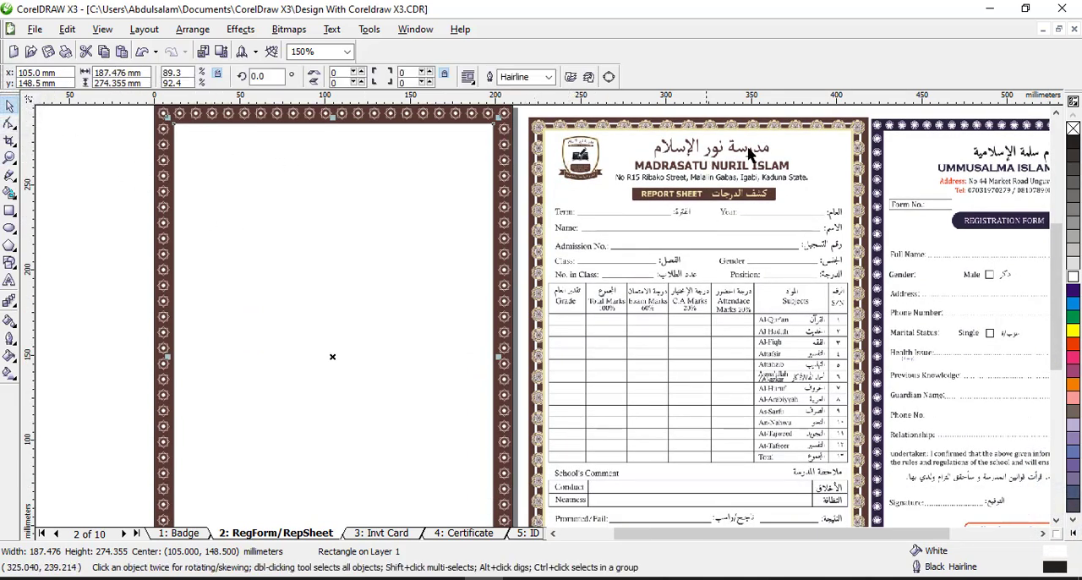
left_click(1055, 520)
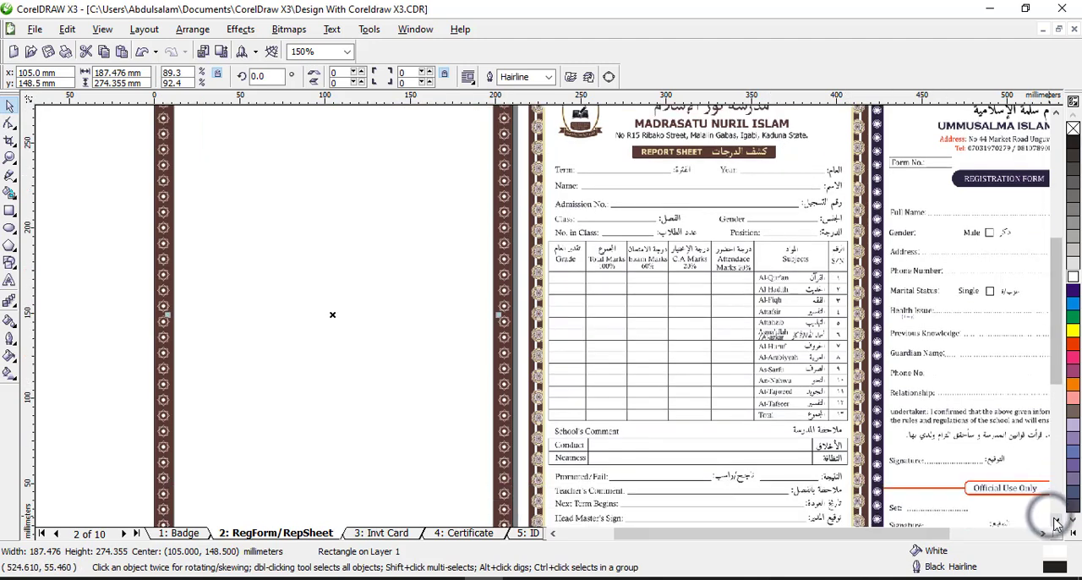
left_click(1056, 112)
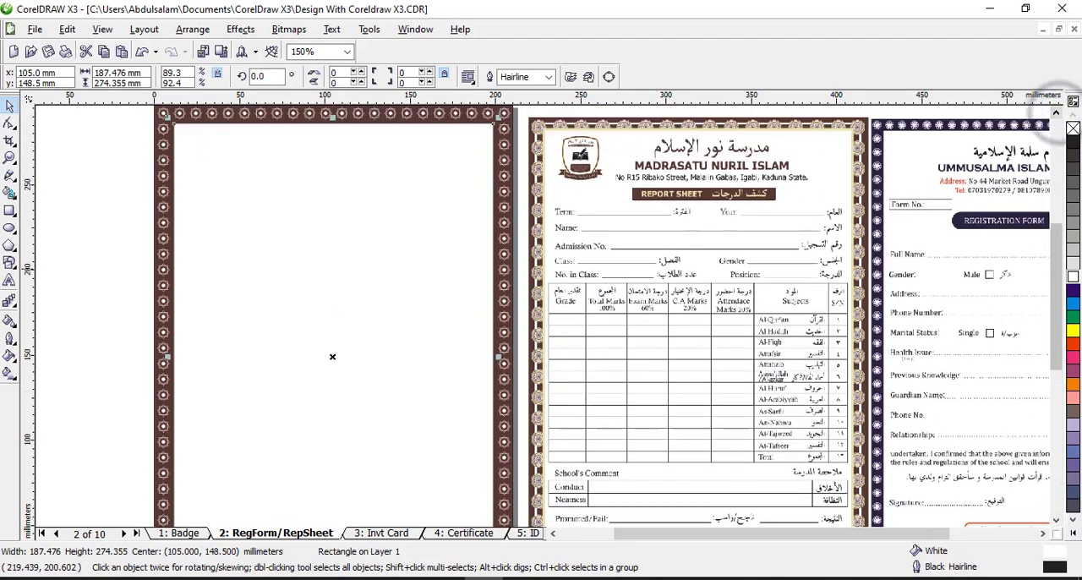
left_click(9, 155)
right_click(487, 317)
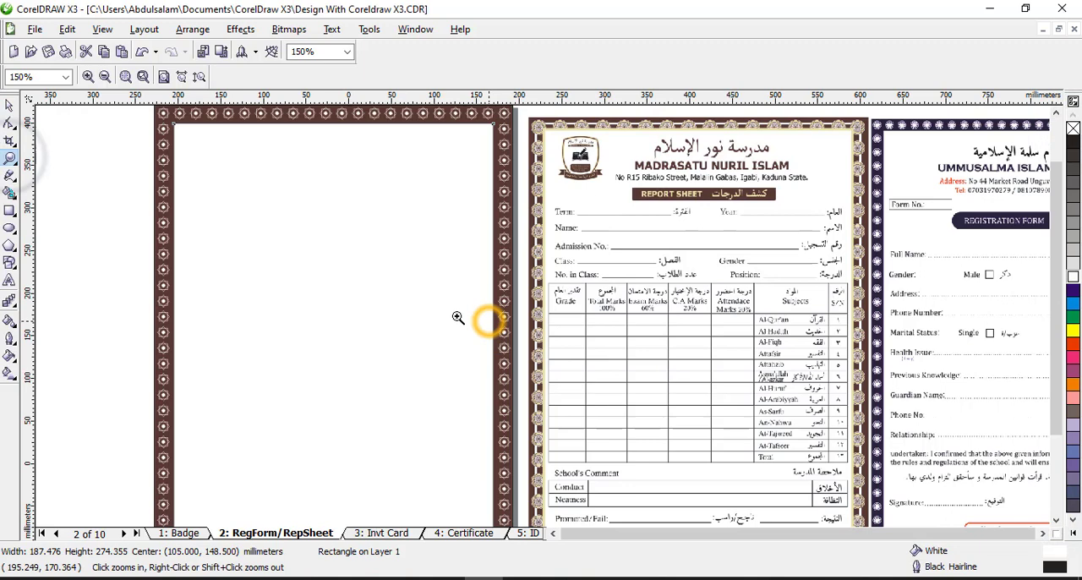
left_click(9, 105)
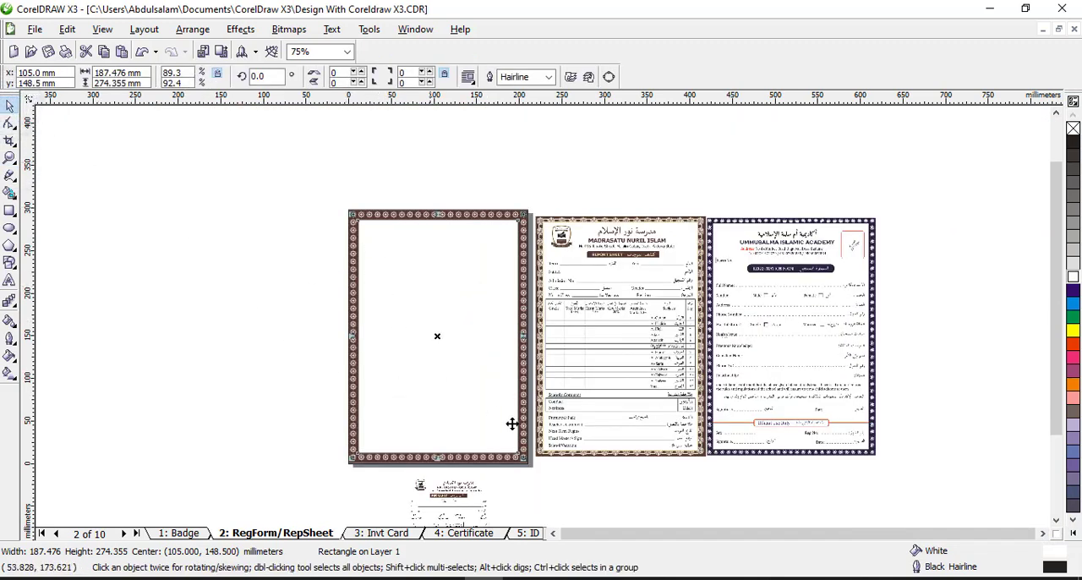
left_click(996, 486)
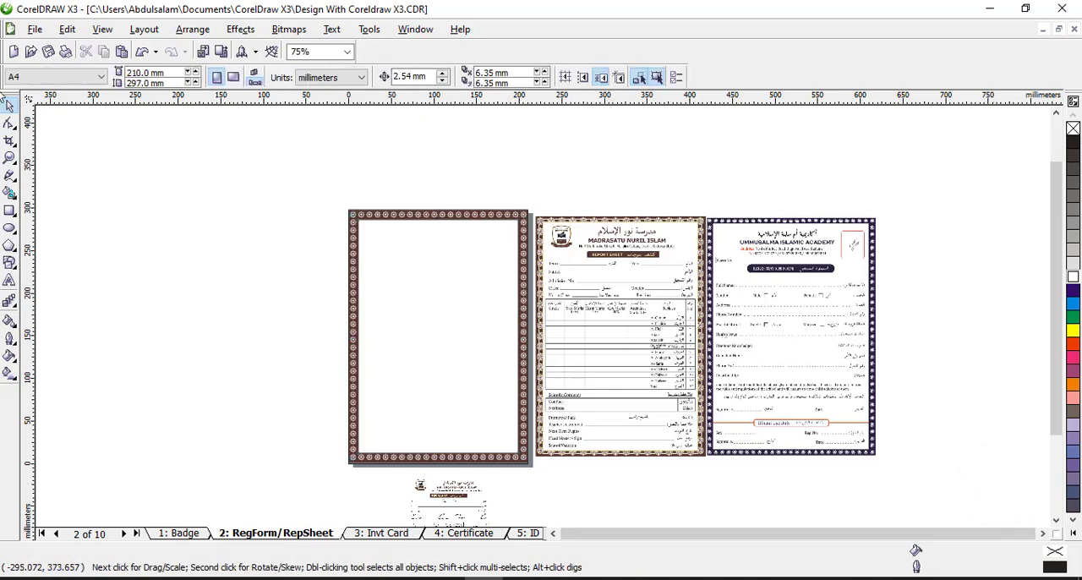
left_click(34, 30)
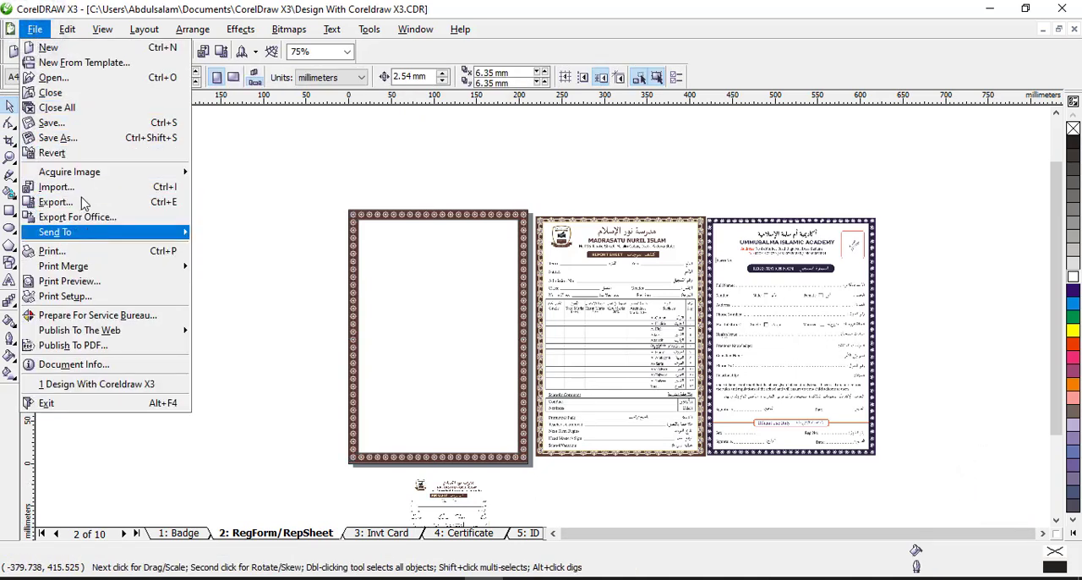
left_click(300, 192)
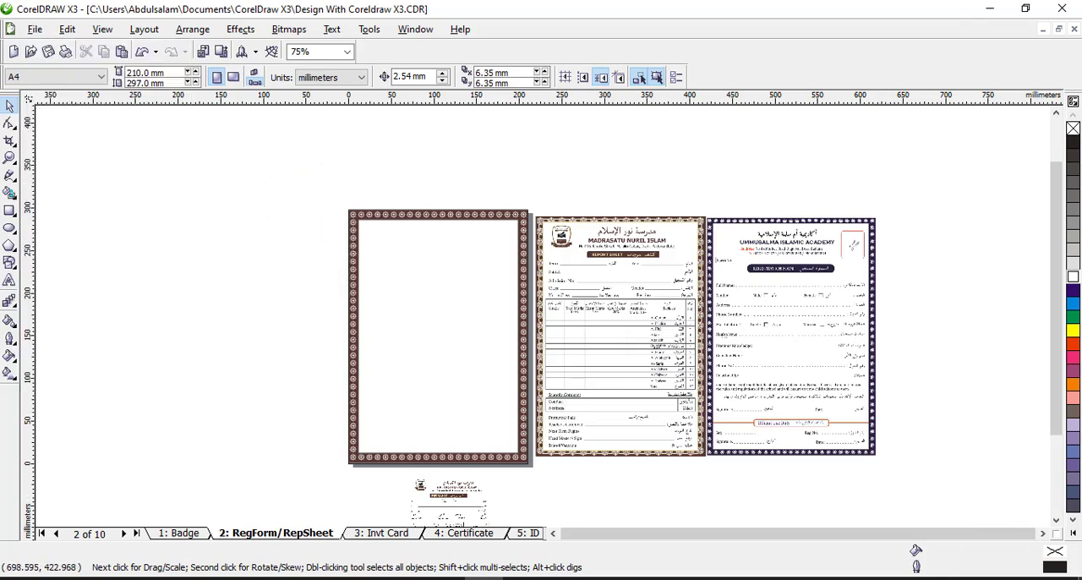
left_click(989, 8)
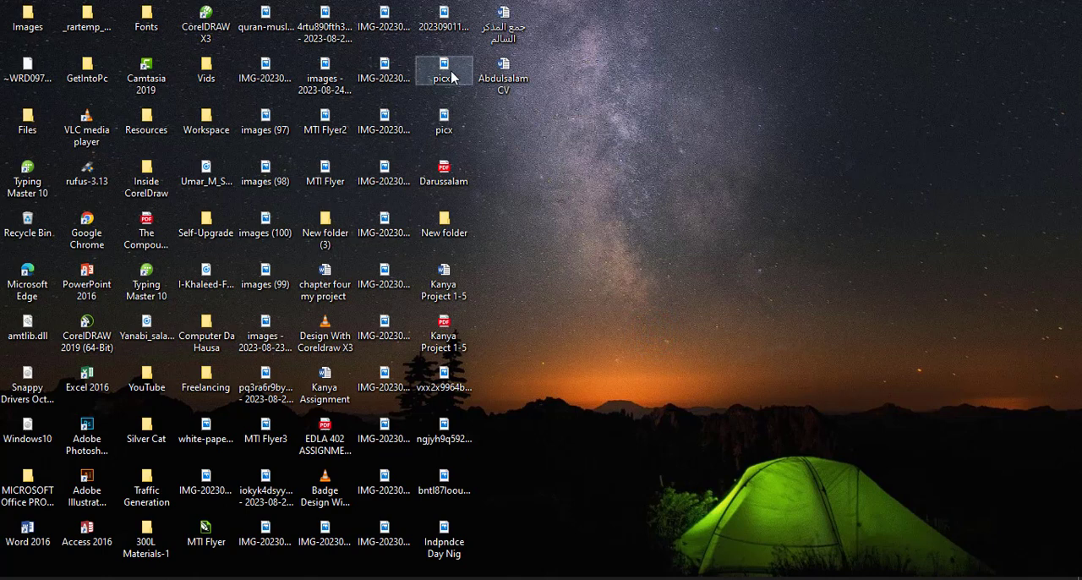
mouse_move(451, 77)
left_mouse_down()
mouse_move(498, 152)
mouse_move(564, 336)
mouse_move(551, 533)
mouse_move(530, 565)
mouse_move(272, 341)
left_mouse_up()
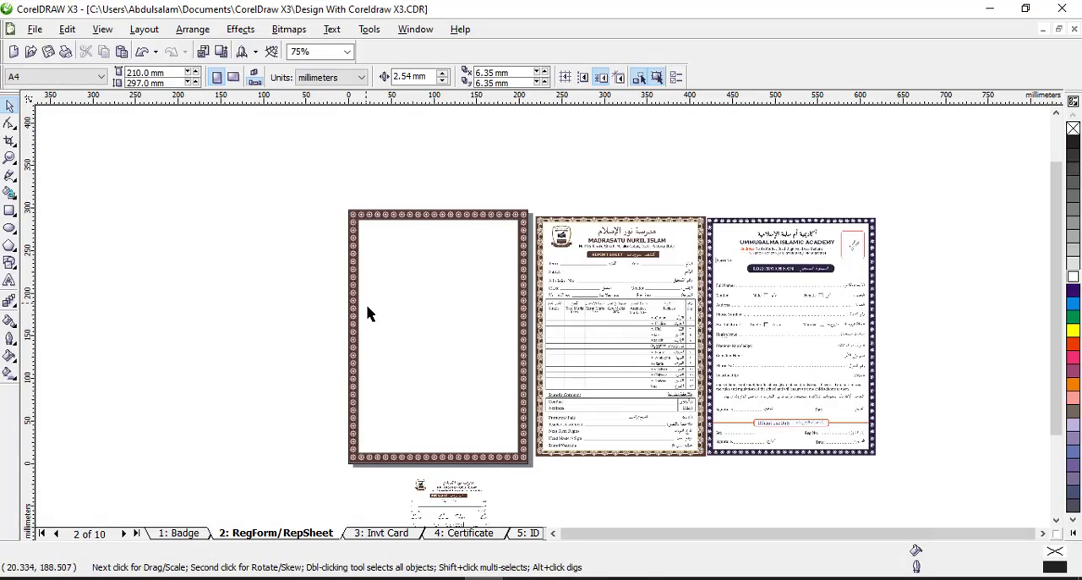
Ungroup the small report sheet beside the blank page and pull its logo and three heading elements apart from the table
left_click_drag(462, 509, 181, 252)
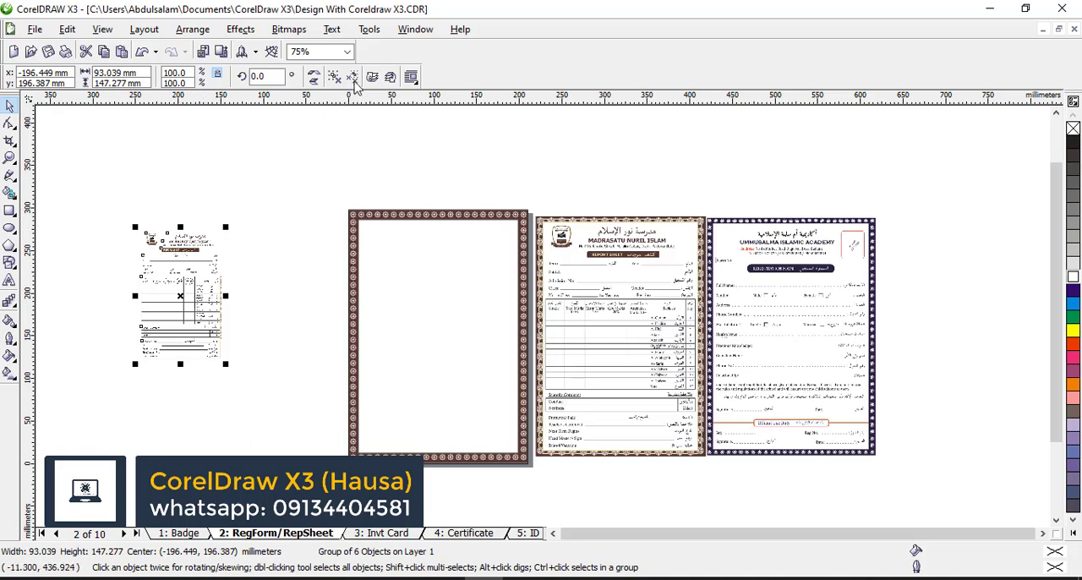
left_click(290, 181)
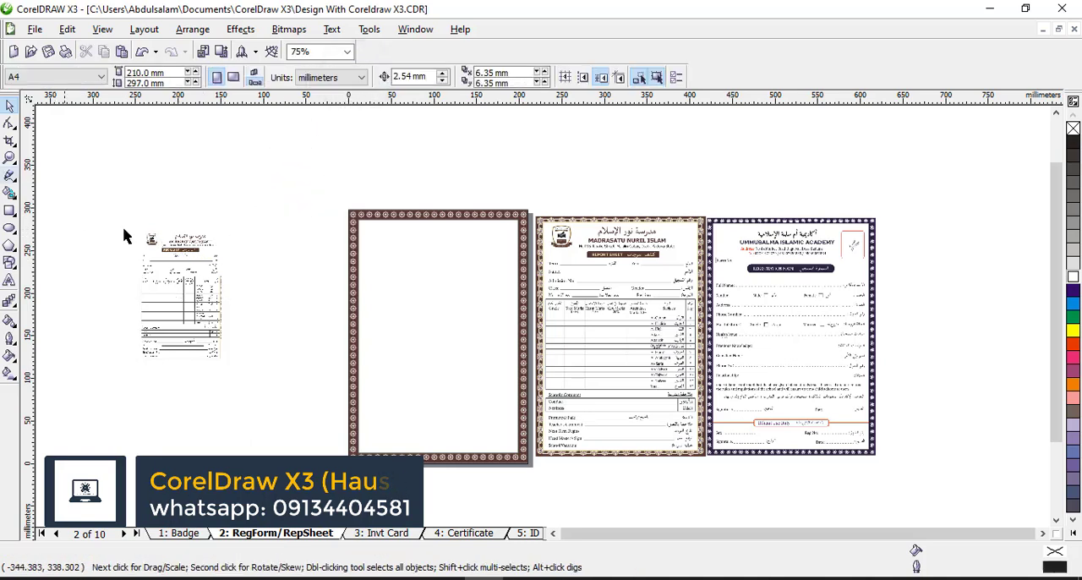
left_click_drag(149, 238, 318, 227)
left_click_drag(133, 218, 249, 273)
left_click_drag(186, 246, 312, 258)
Move the school logo just inside the page border's upper-left corner and bring it to the front of the page
left_click(12, 155)
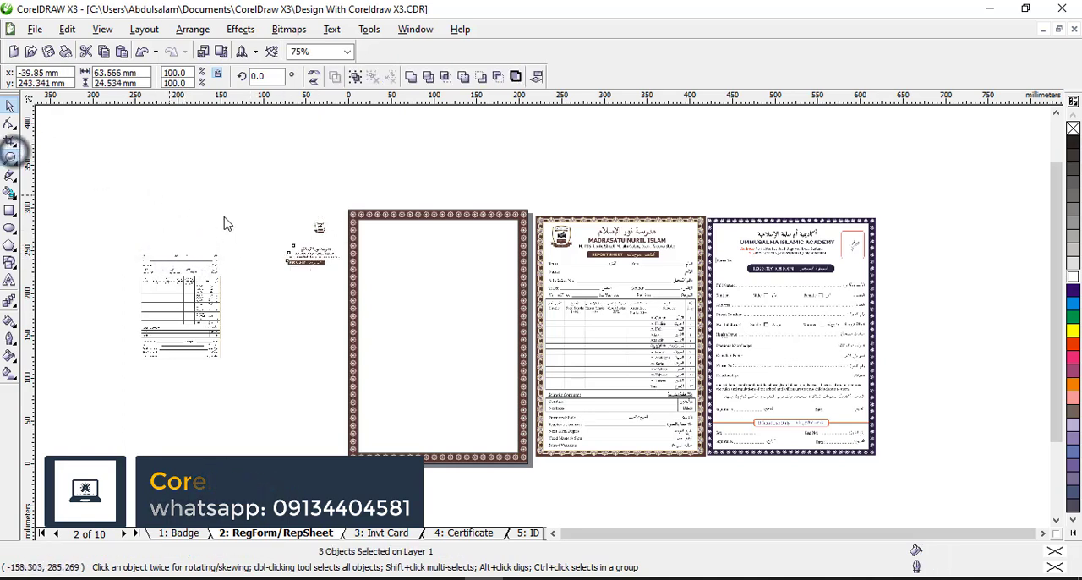
left_click_drag(218, 180, 407, 264)
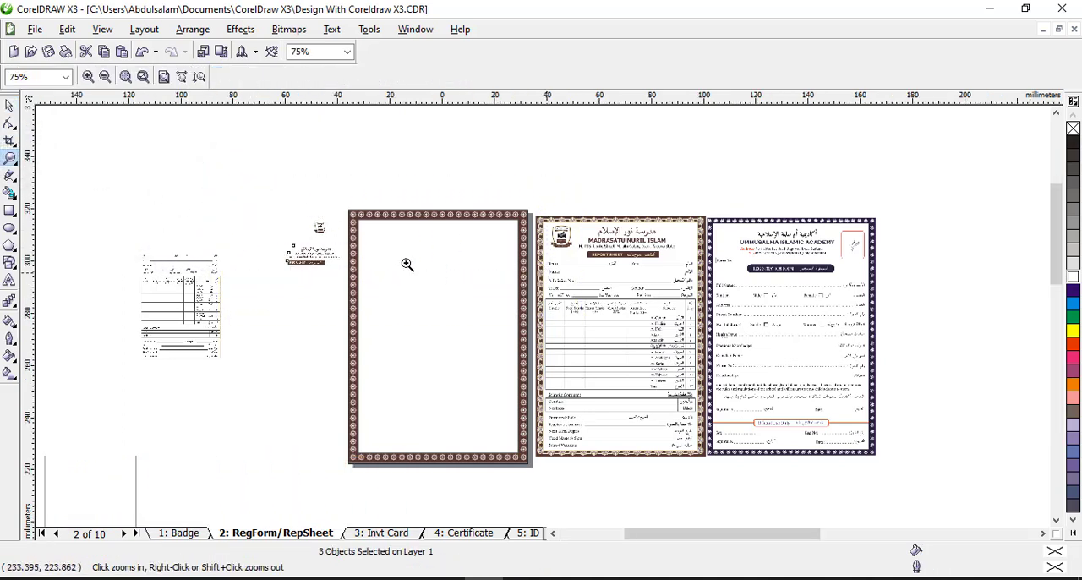
left_click(8, 105)
left_click(357, 322)
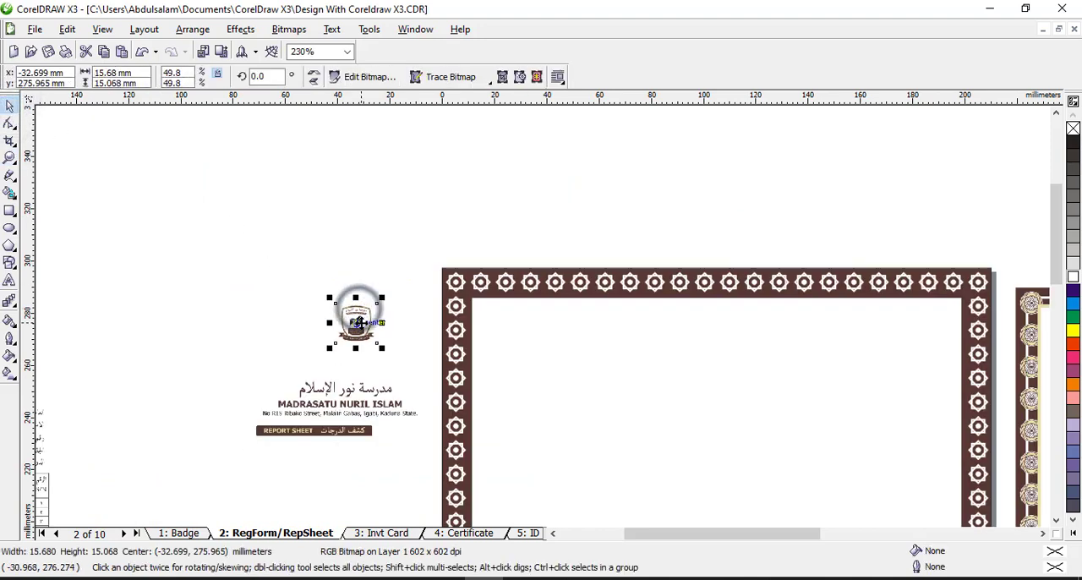
left_click_drag(357, 322, 509, 329)
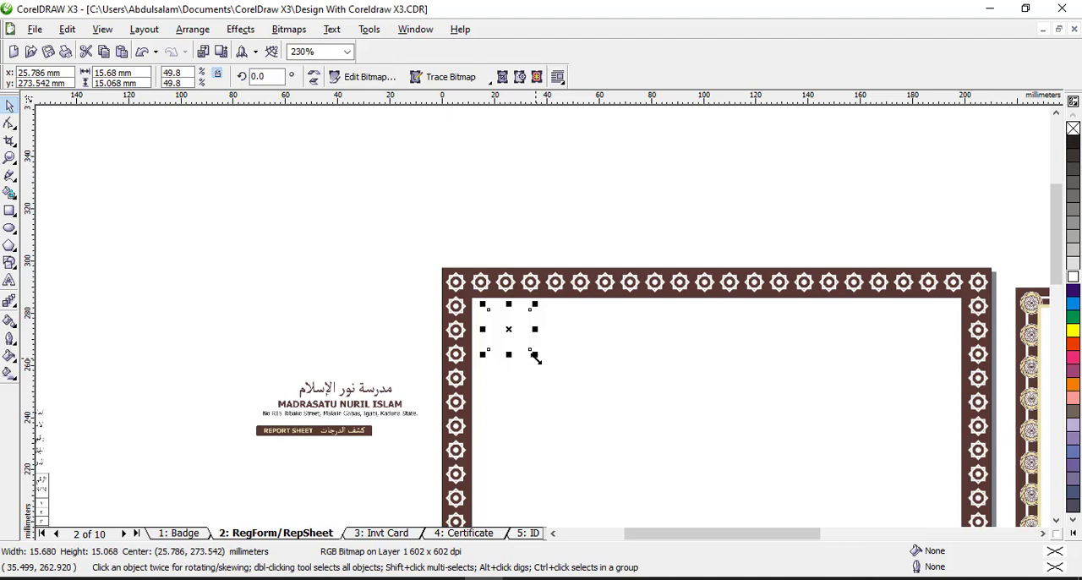
left_click(188, 33)
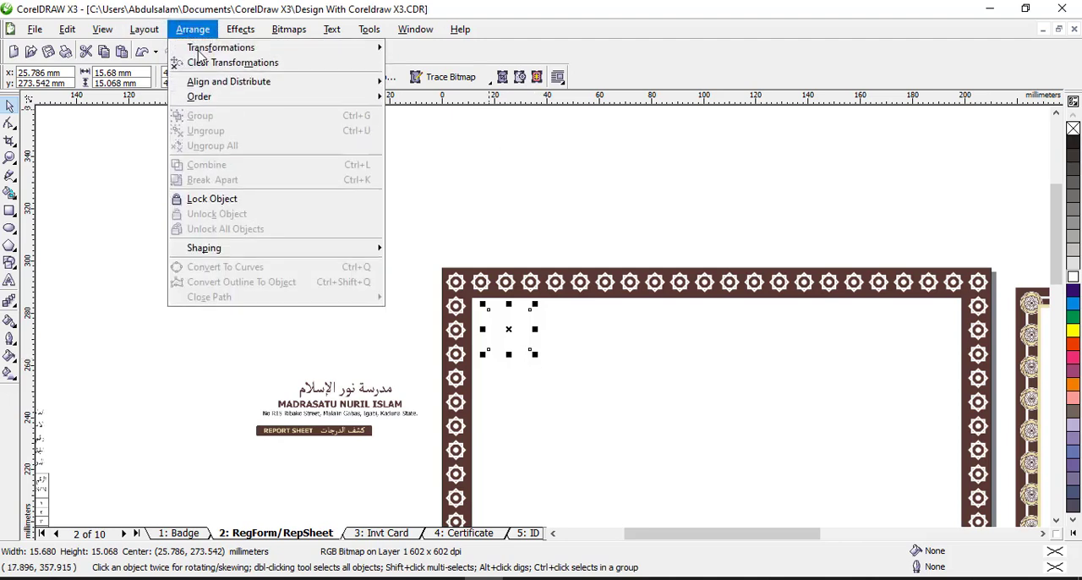
mouse_move(220, 100)
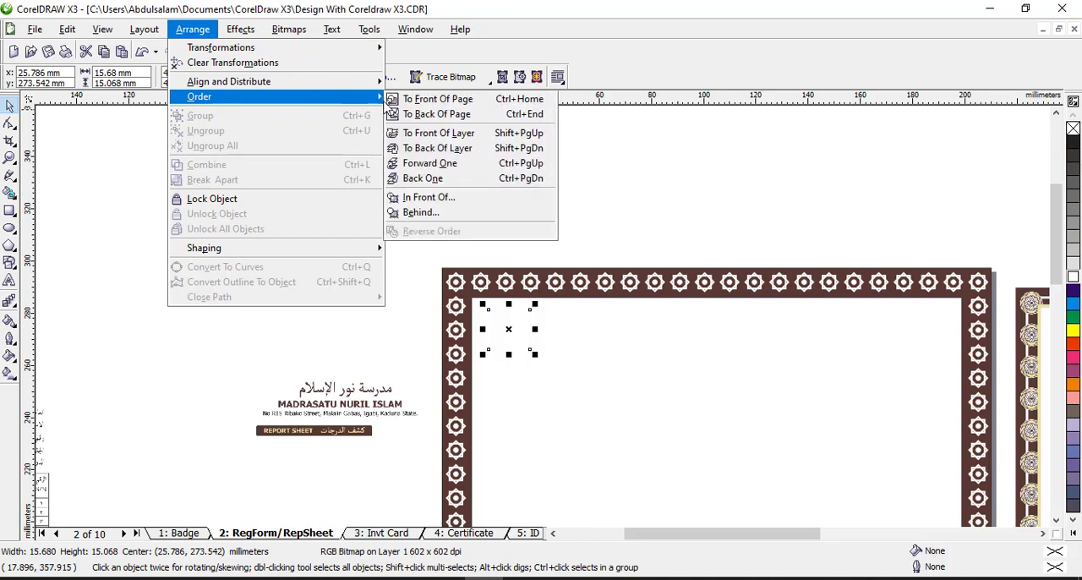
left_click(415, 101)
Bring the three heading elements beside the page (Arabic name, English name with address, REPORT SHEET banner) to the front of the page
left_click_drag(201, 326, 437, 475)
left_click(193, 30)
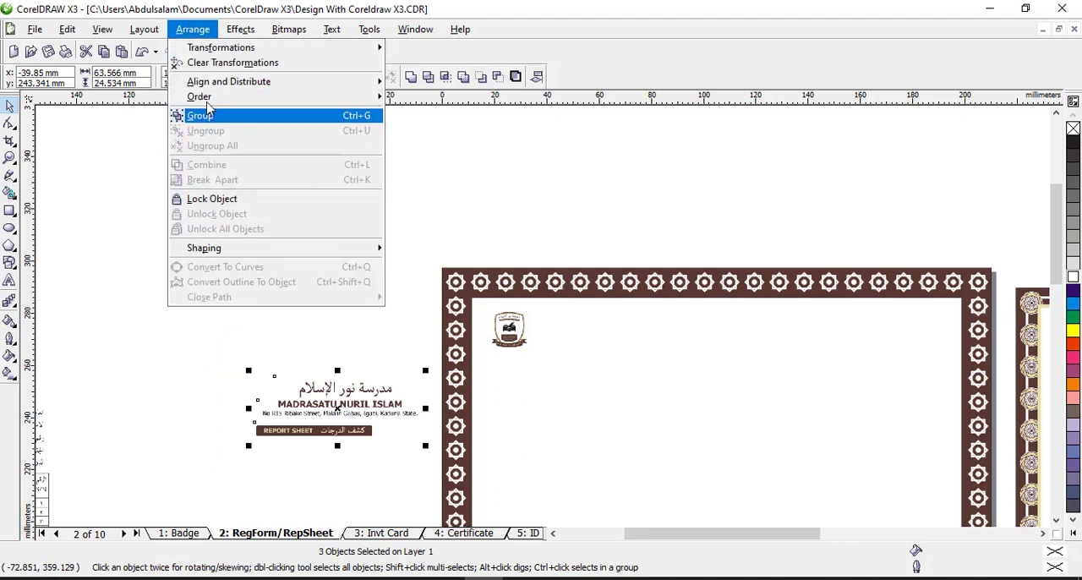
mouse_move(207, 97)
left_click(394, 97)
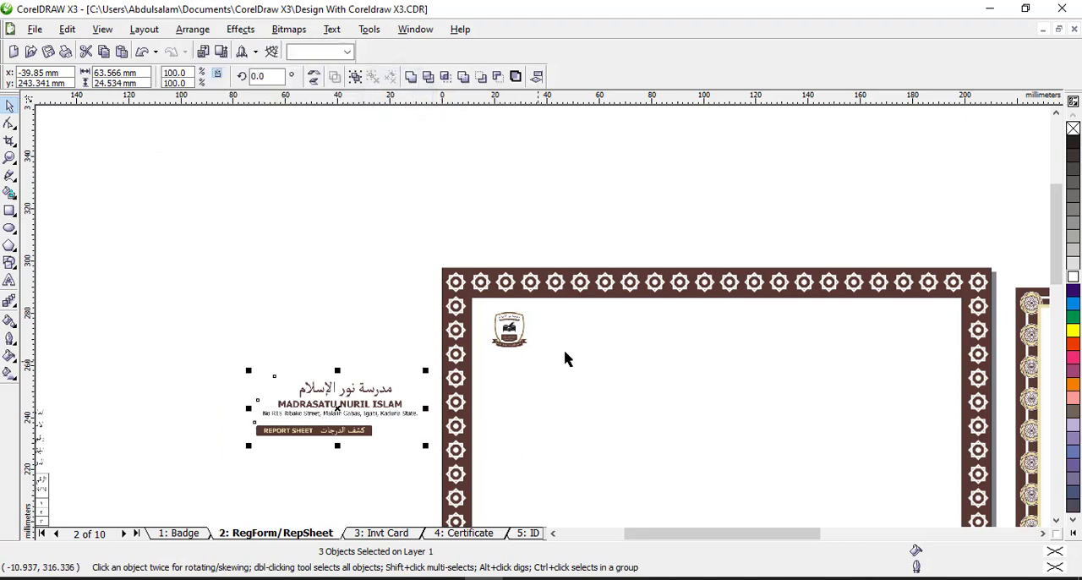
left_click(317, 284)
Enlarge the logo to about 41 mm wide and place the Arabic school name beside it at about 93 mm wide
left_click(505, 327)
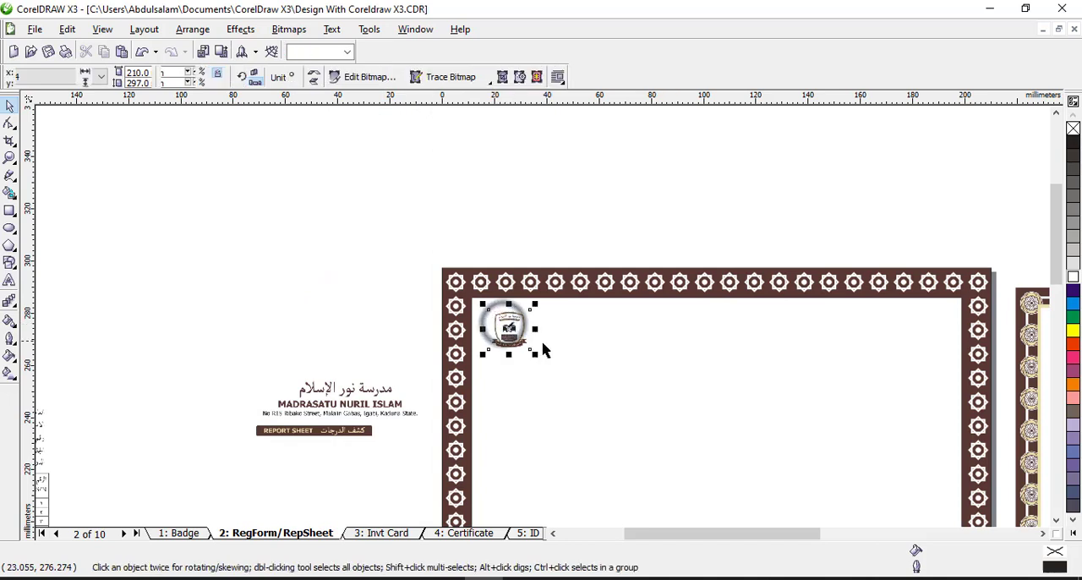
left_click_drag(533, 354, 601, 418)
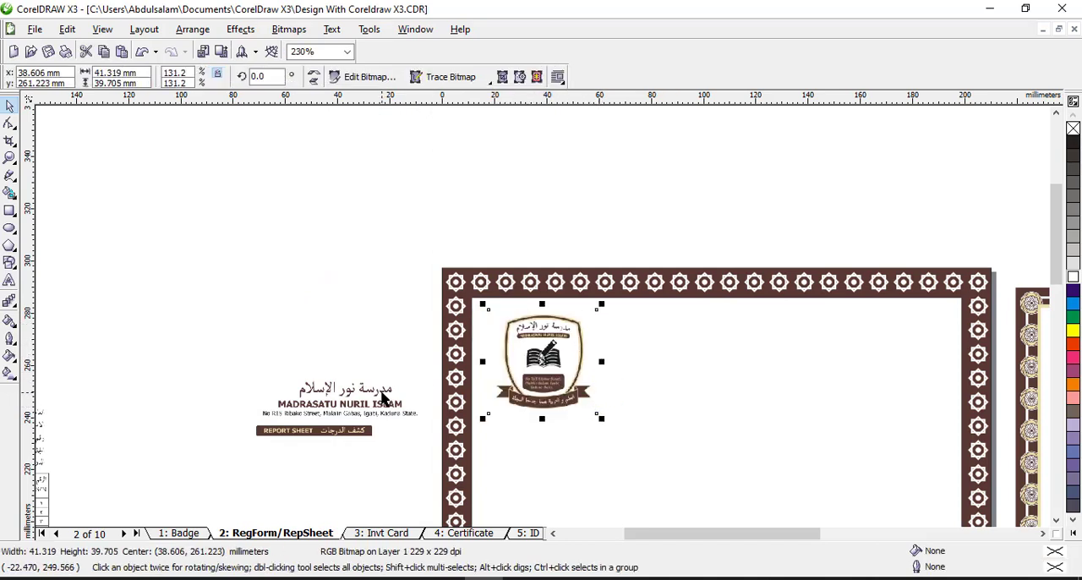
left_click_drag(382, 397, 730, 332)
left_click_drag(763, 342, 879, 407)
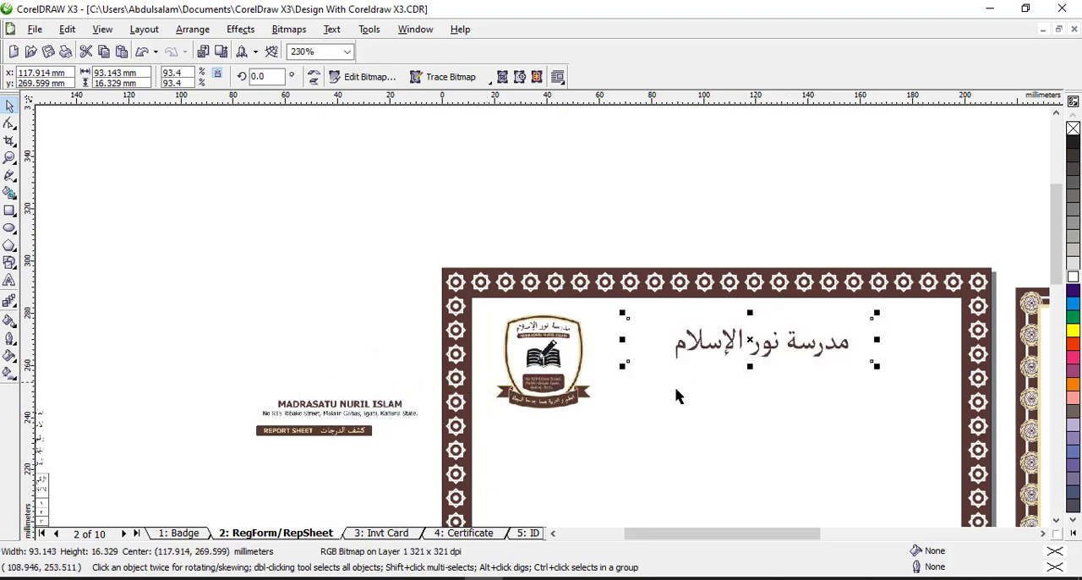
Add the artistic text "Madrasu nuril islam" in 24 pt Arial outside the page's upper-left corner
left_click(11, 281)
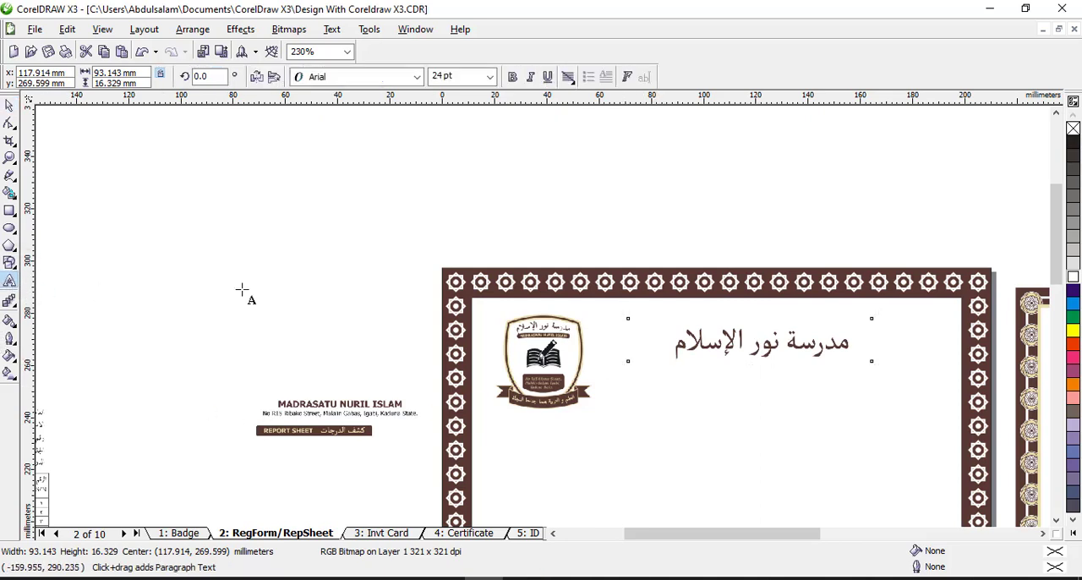
left_click(299, 264)
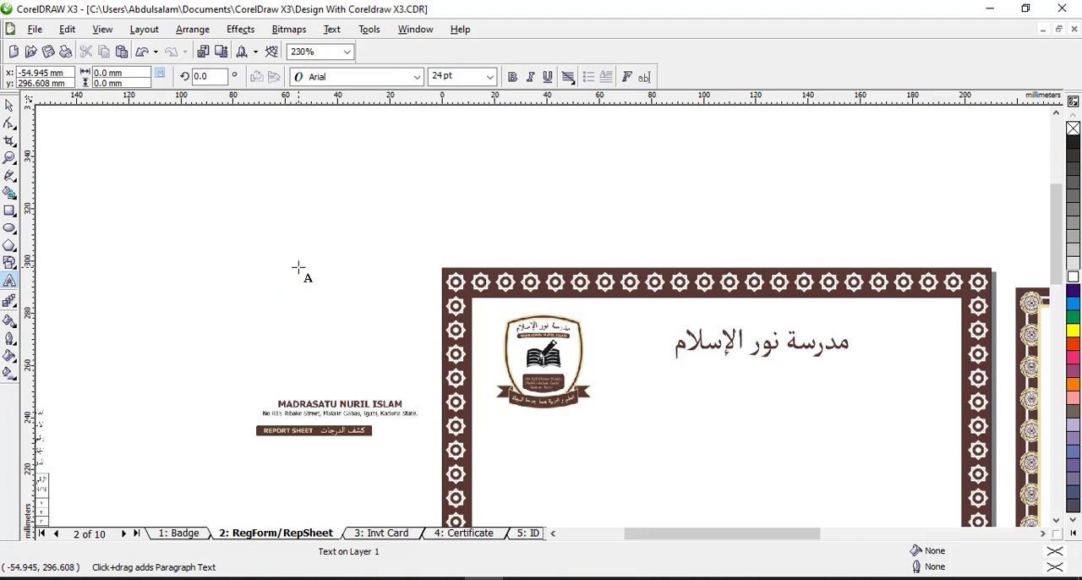
type("Madrasu nir")
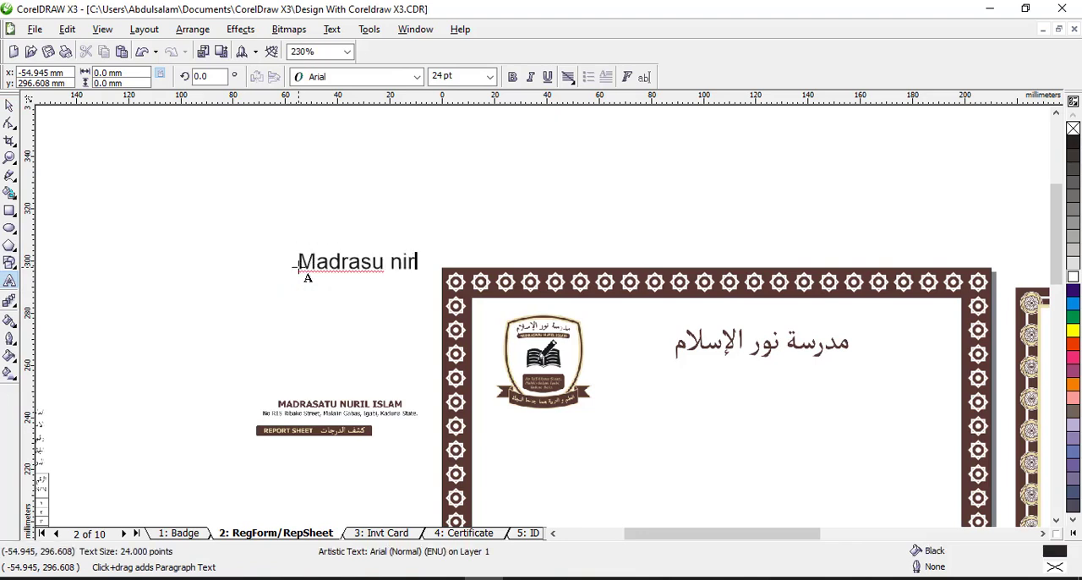
key("BackSpace")
key("BackSpace")
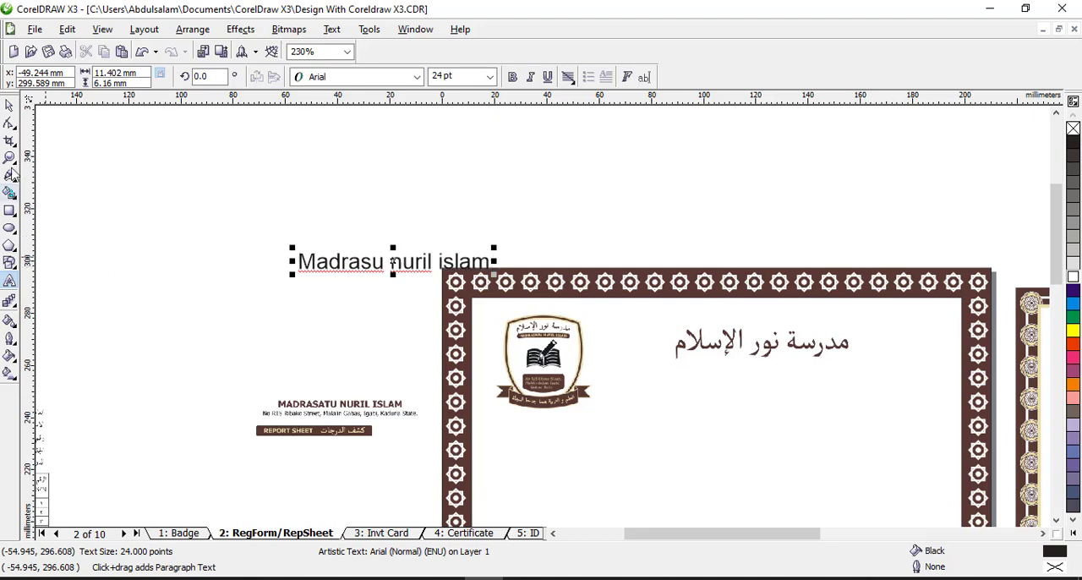
left_click(8, 105)
left_click_drag(336, 262, 288, 265)
left_click(417, 76)
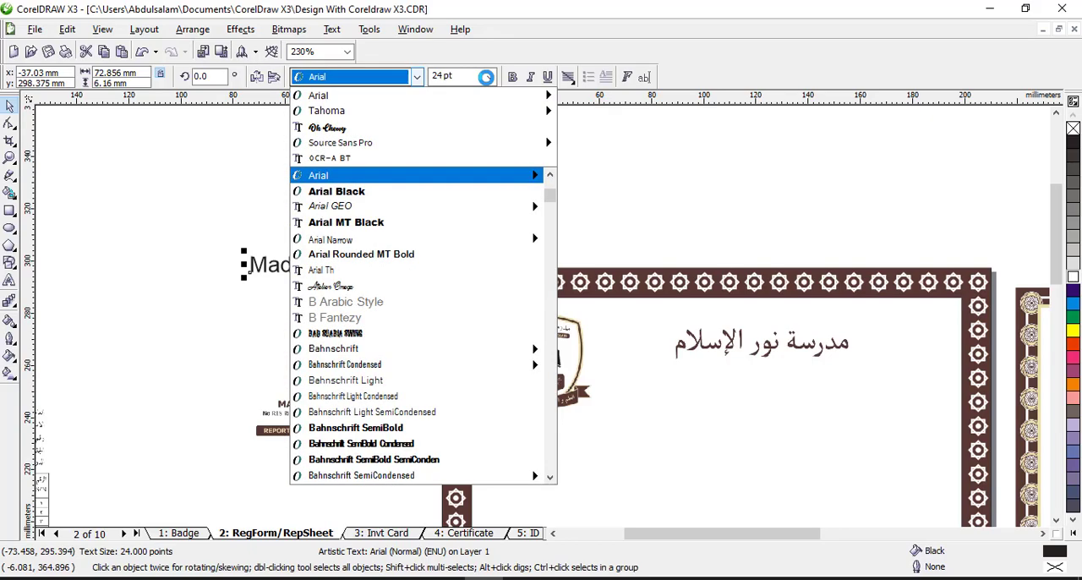
left_click(491, 77)
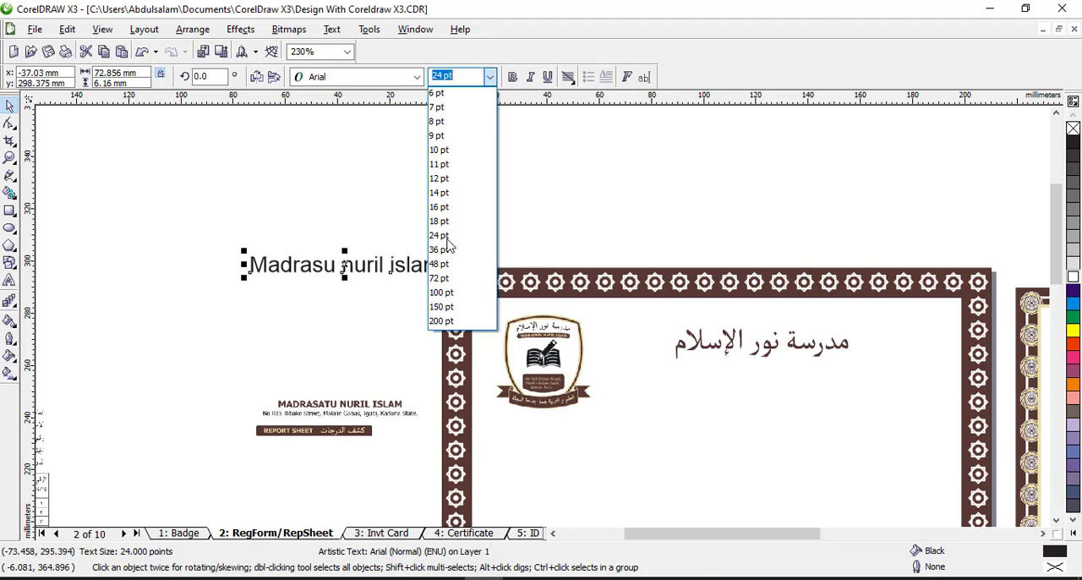
left_click(331, 31)
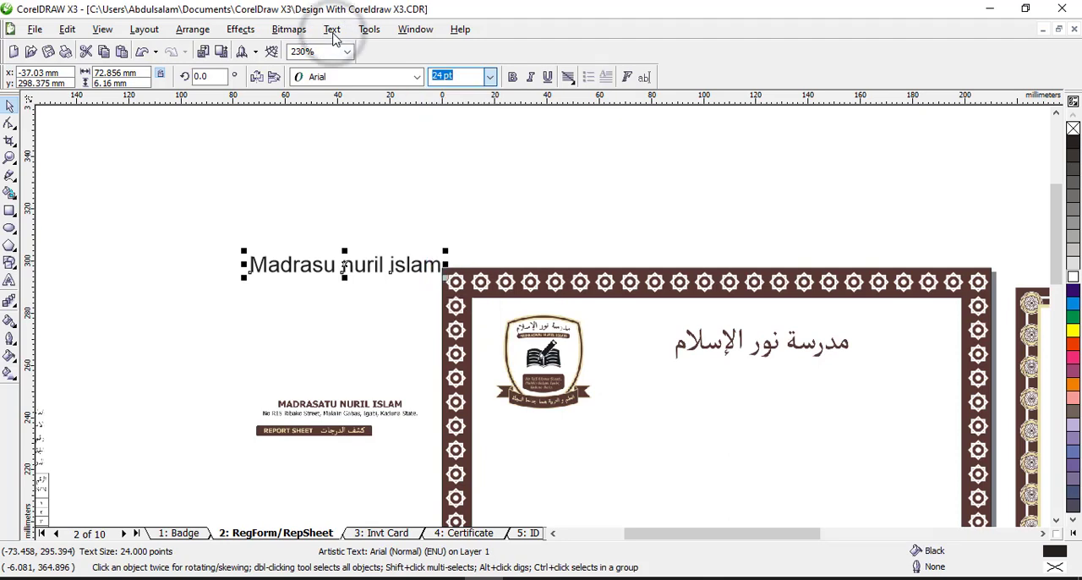
left_click(332, 29)
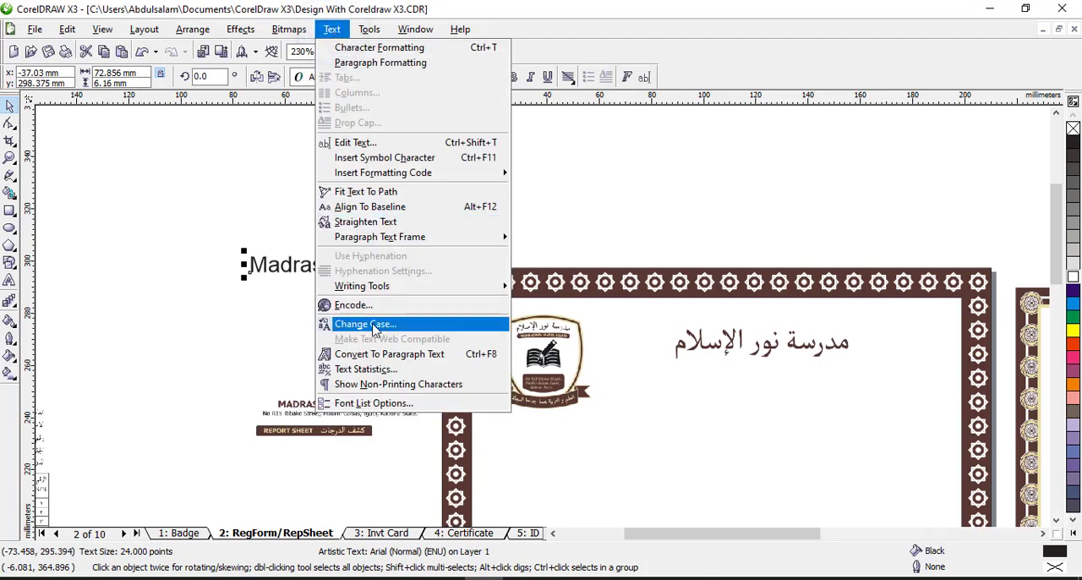
left_click(163, 186)
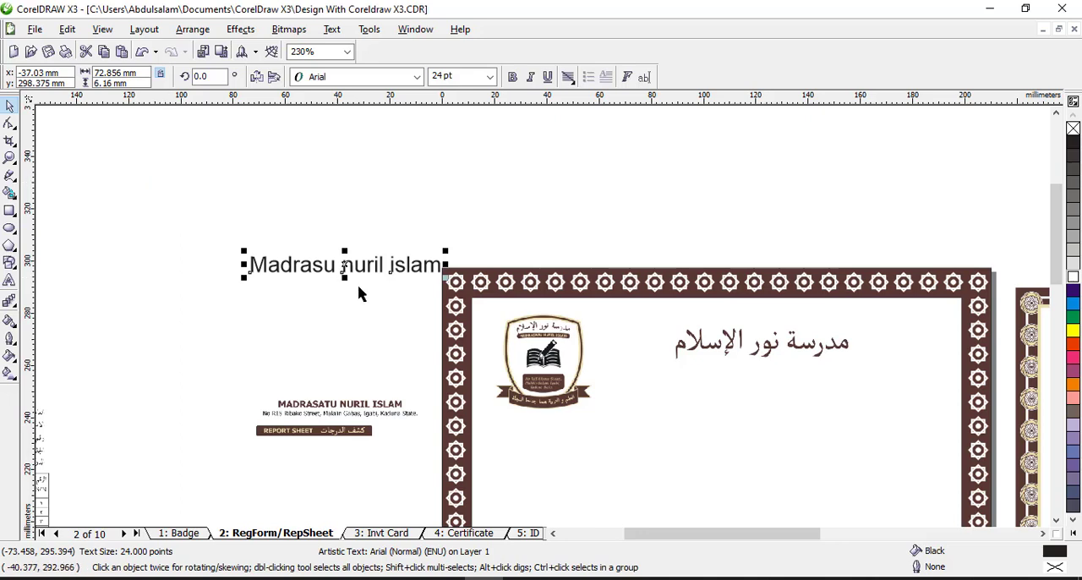
Place the English school name and address below the Arabic name and enlarge them to about 120 mm wide
left_click_drag(378, 407, 926, 446)
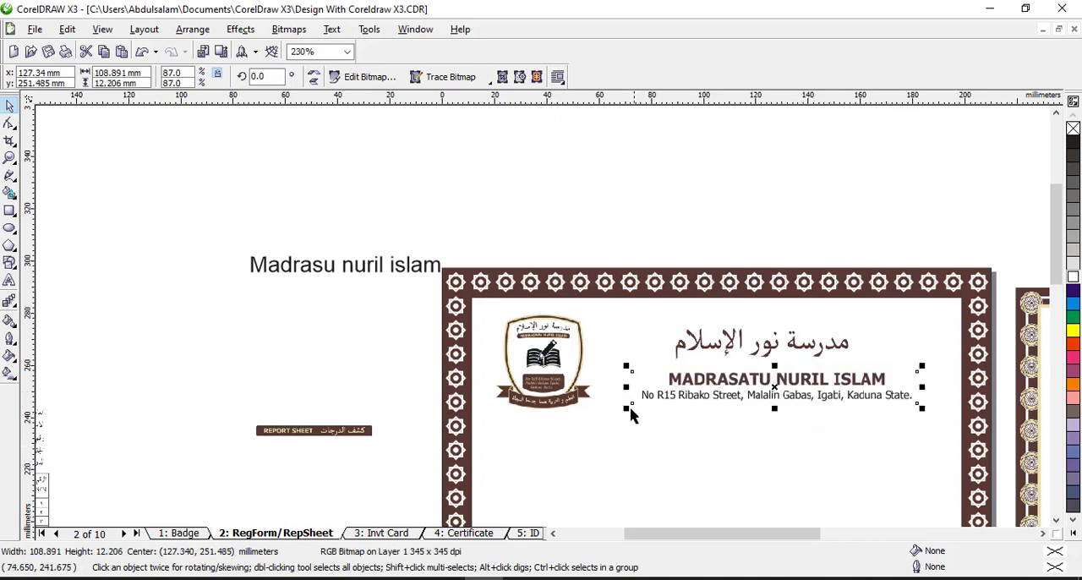
left_click_drag(630, 413, 599, 428)
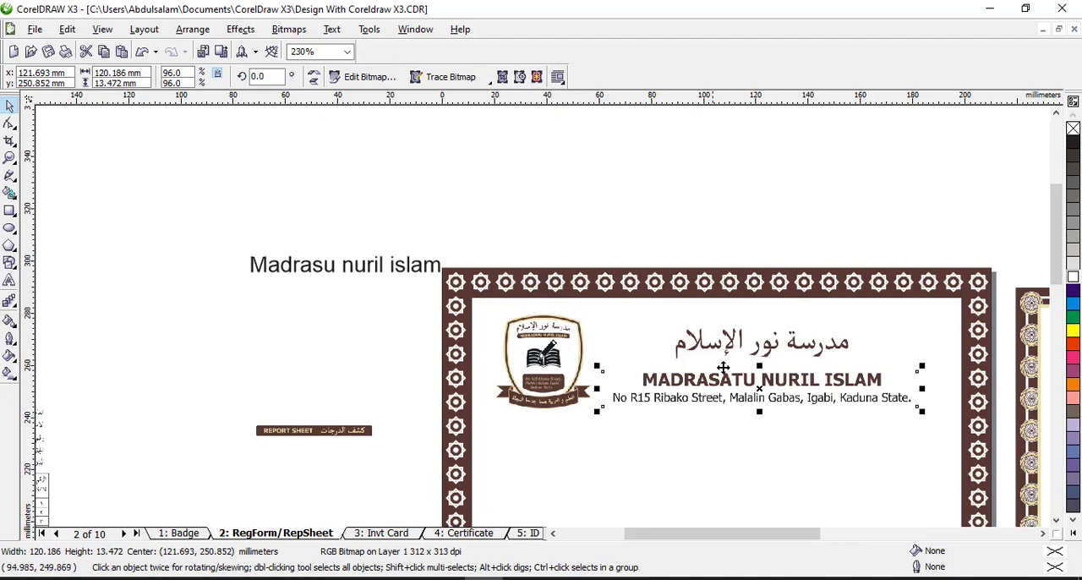
left_click(725, 349)
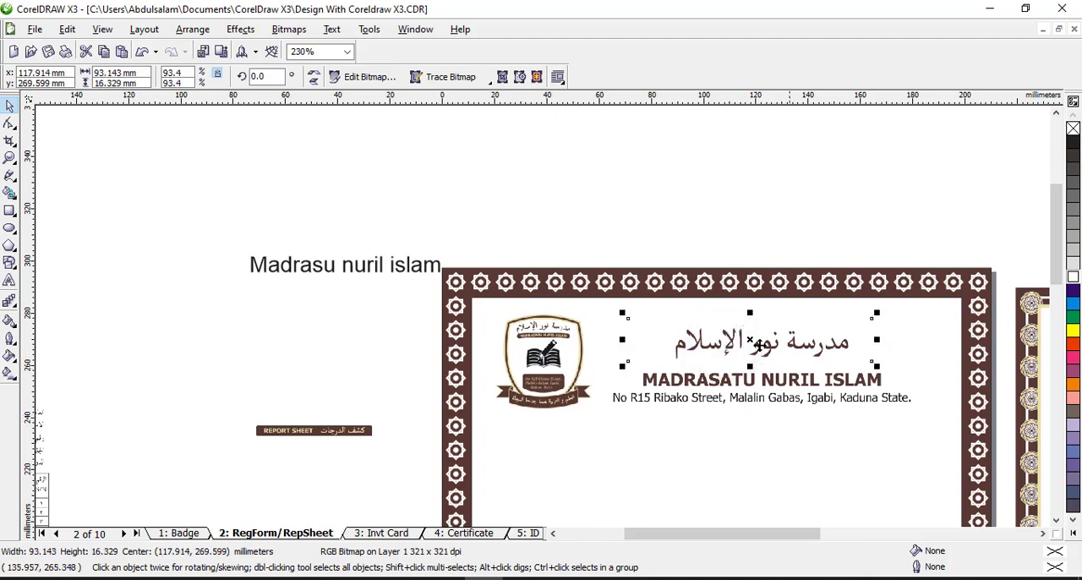
left_click(779, 390)
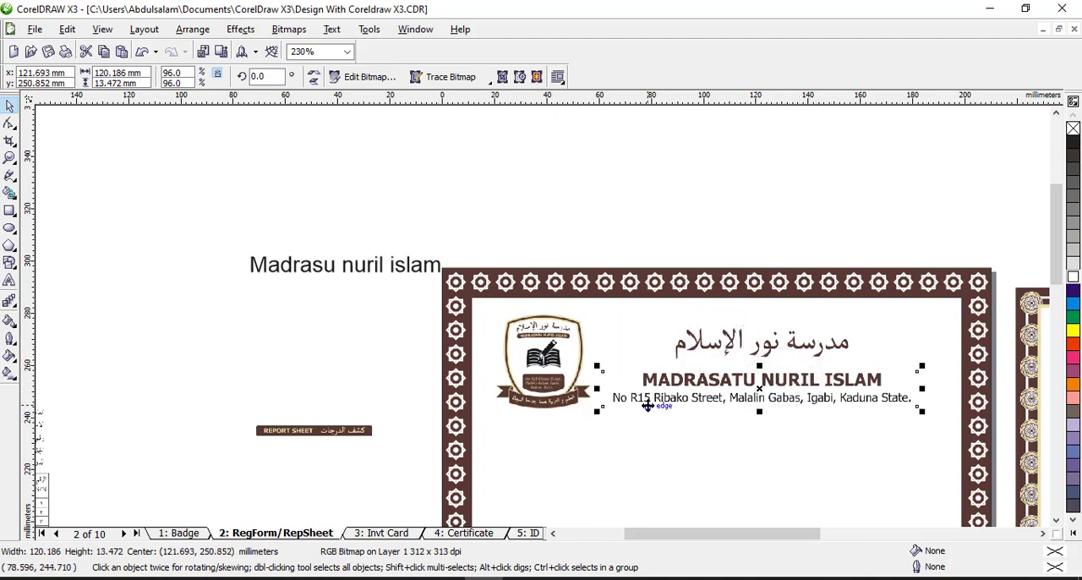
Place the REPORT SHEET banner below the school address, enlarge it to about 123 mm wide, and clear the selection
left_click(1042, 534)
left_click(1043, 535)
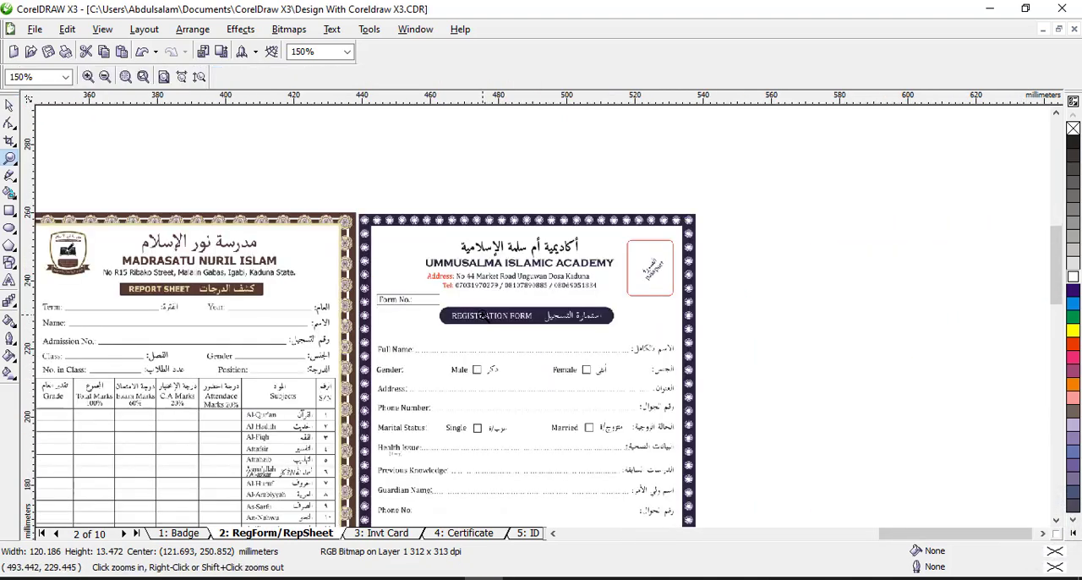
left_click(487, 313)
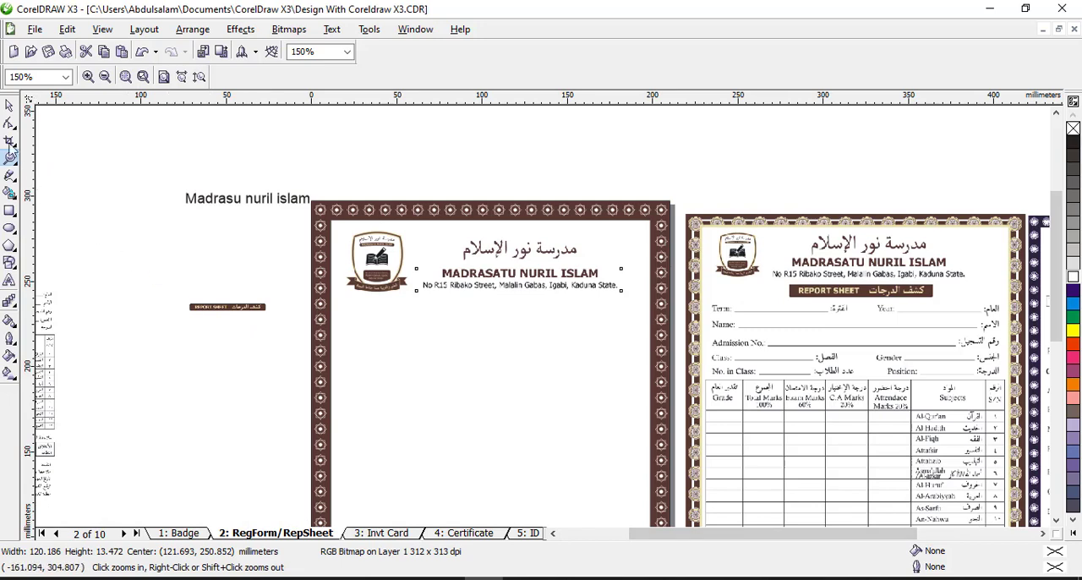
left_click(9, 105)
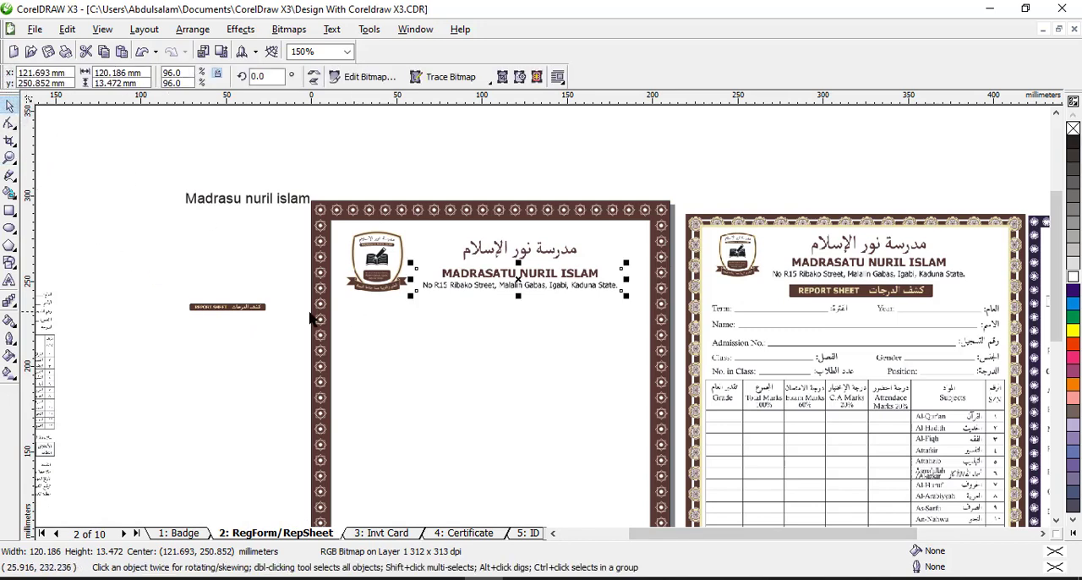
left_click(264, 310)
left_click_drag(263, 309, 608, 390)
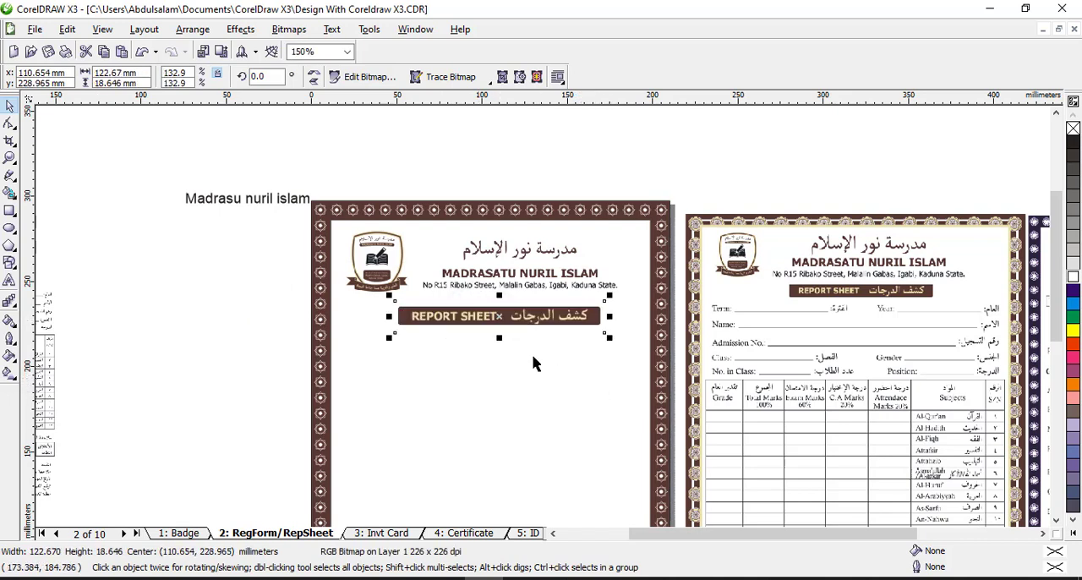
left_click(479, 158)
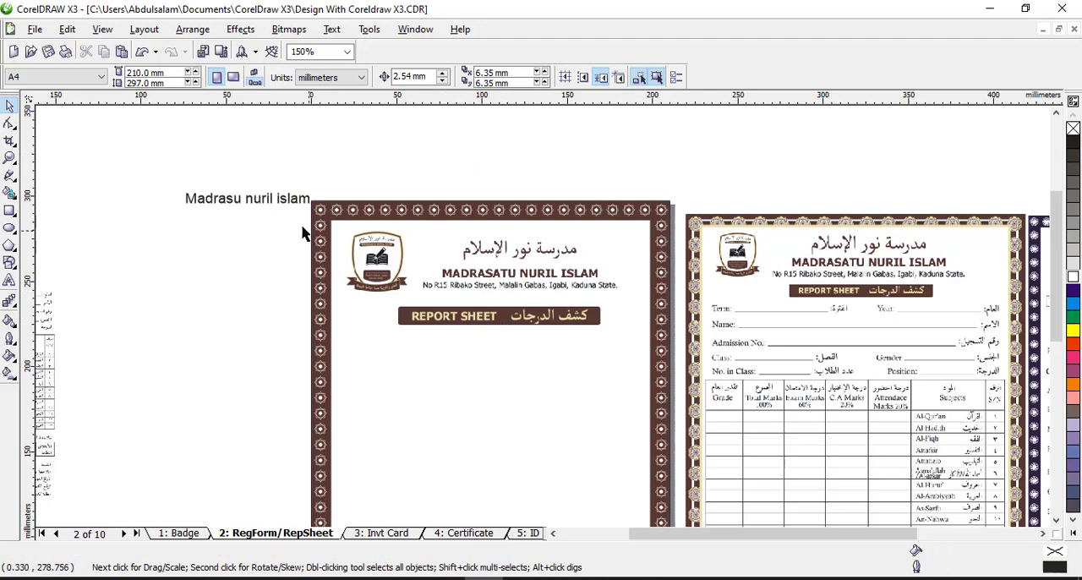
Place the student details block below the REPORT SHEET banner and enlarge it to about 174 mm wide
left_click(284, 202)
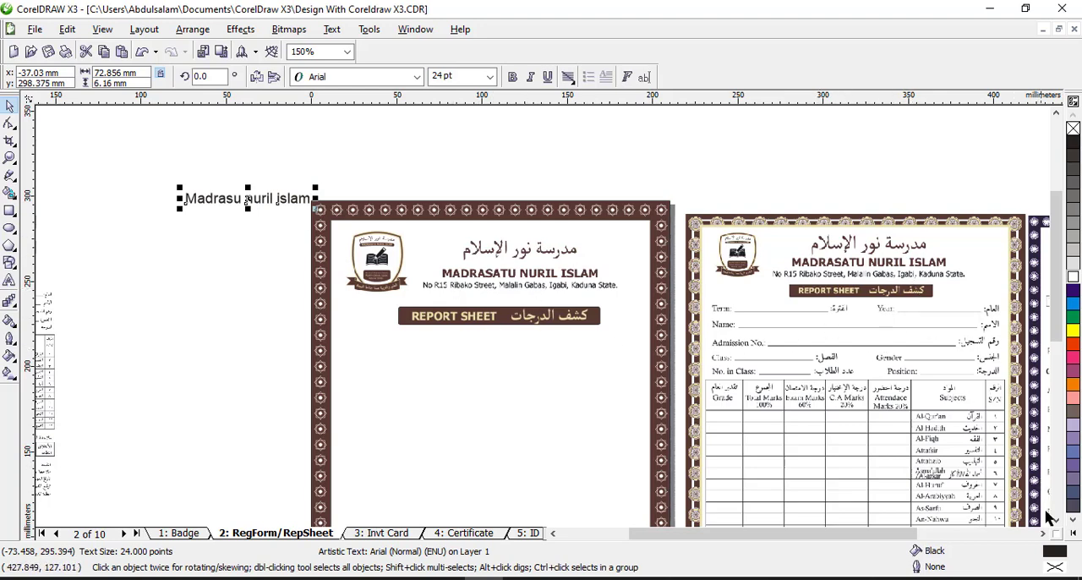
scroll(1049, 517, "down", 5)
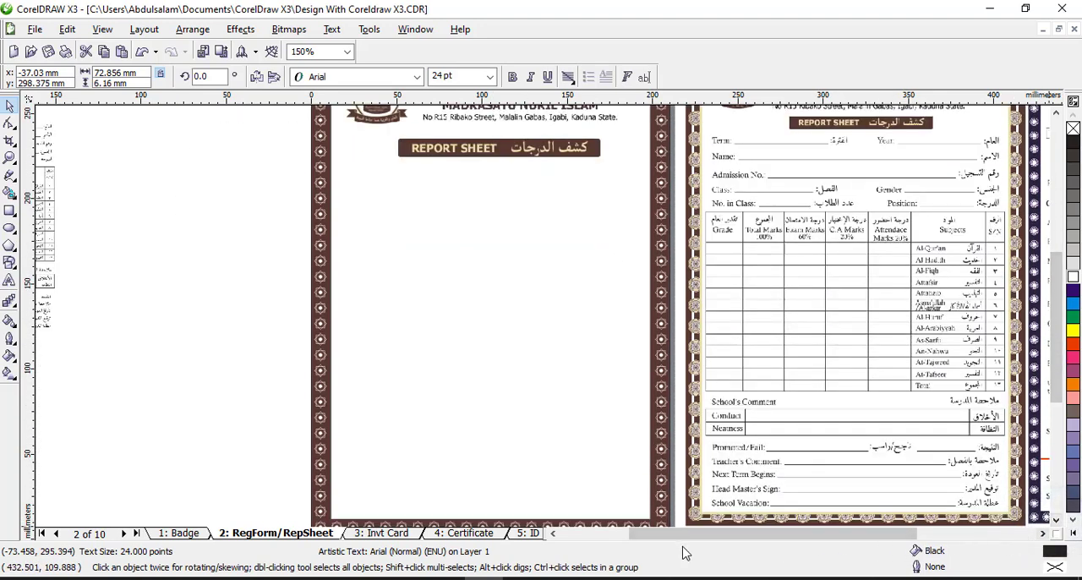
left_click(553, 532)
left_click(300, 196)
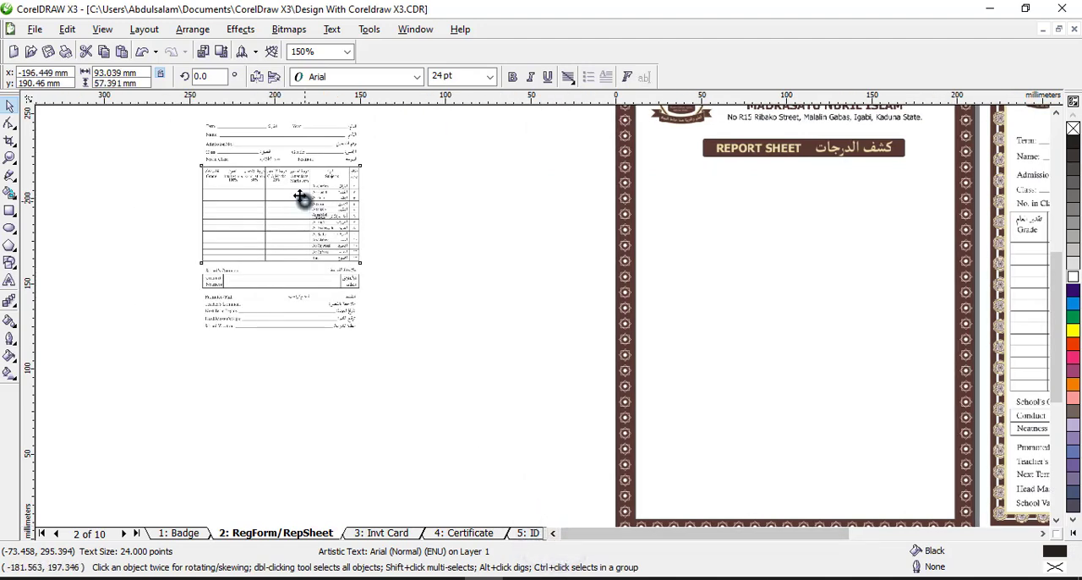
left_click(302, 150)
left_click_drag(298, 134, 742, 199)
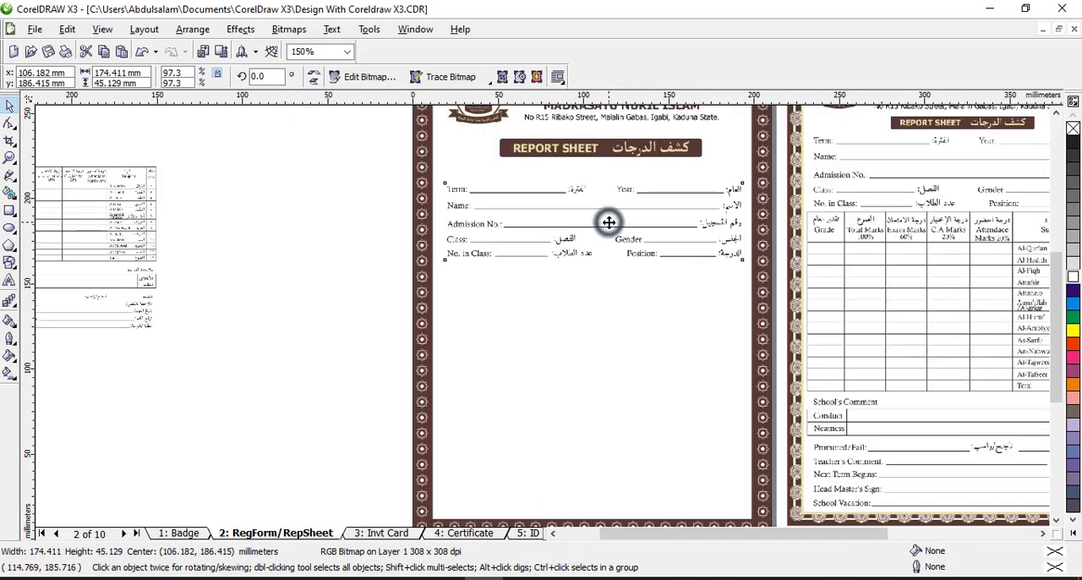
left_click_drag(611, 234, 606, 205)
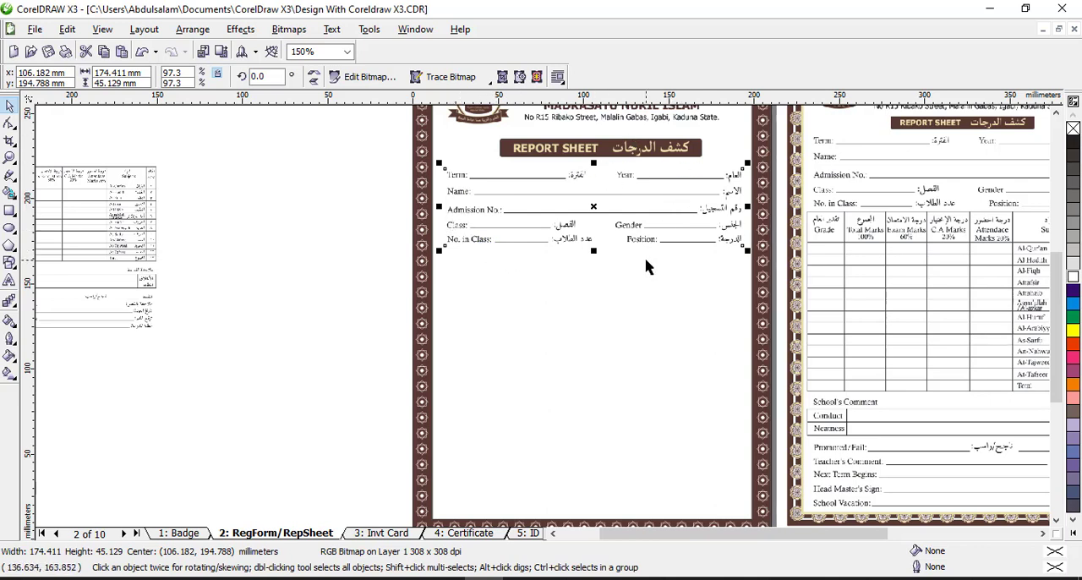
left_click(336, 228)
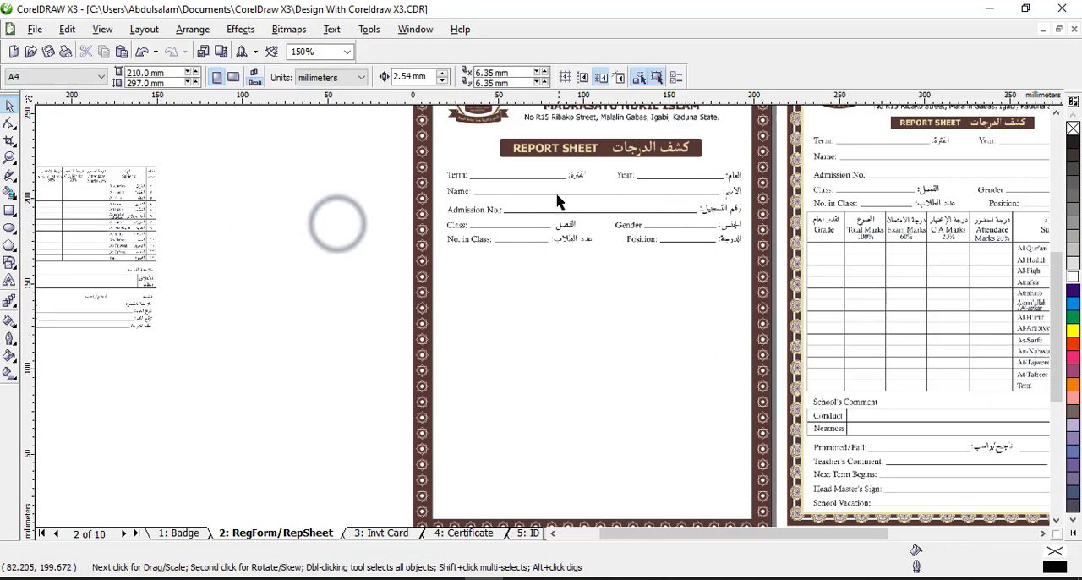
Add the artistic text "Term:" in 24 pt Arial with title case, outside the page's left edge, level with the student details
left_click(9, 280)
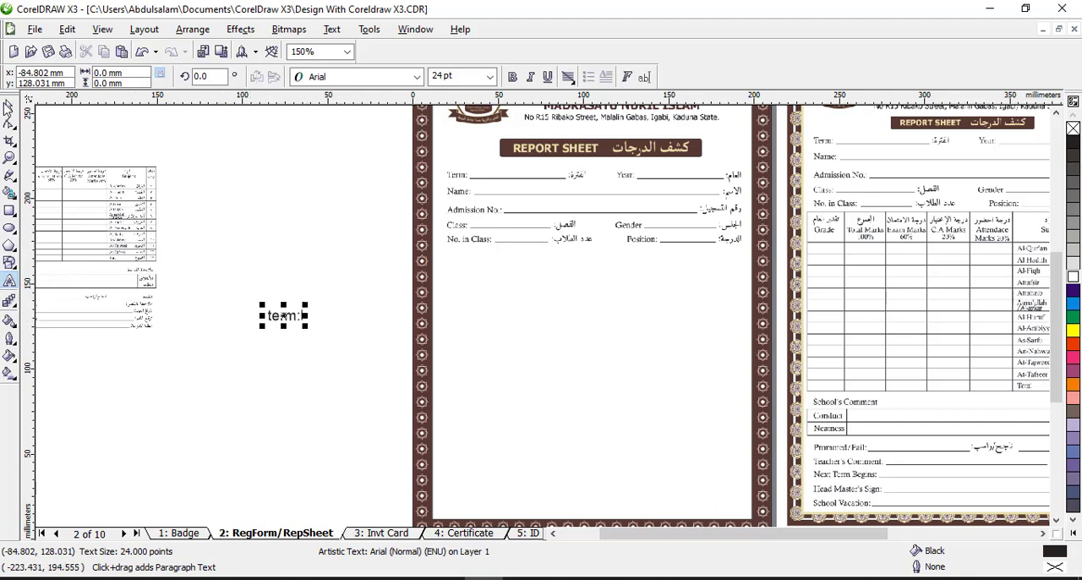
left_click(9, 103)
left_click(331, 29)
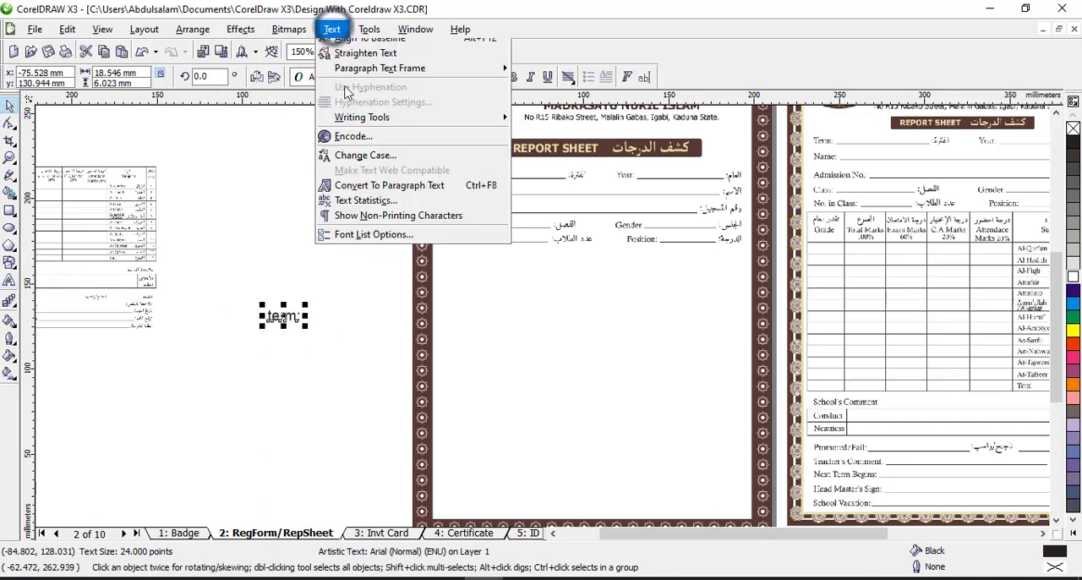
left_click(372, 324)
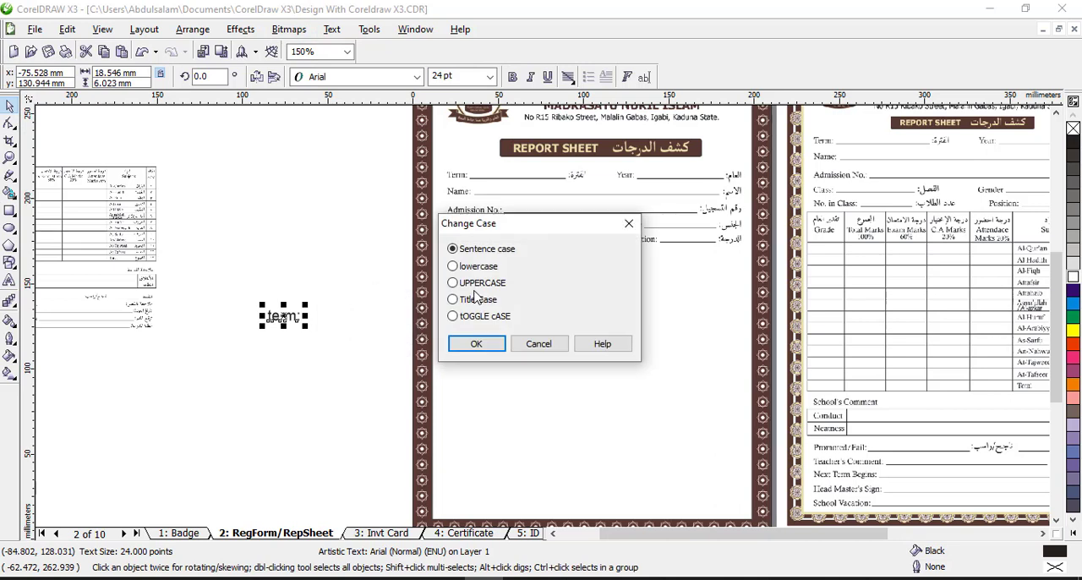
left_click(483, 301)
left_click(476, 343)
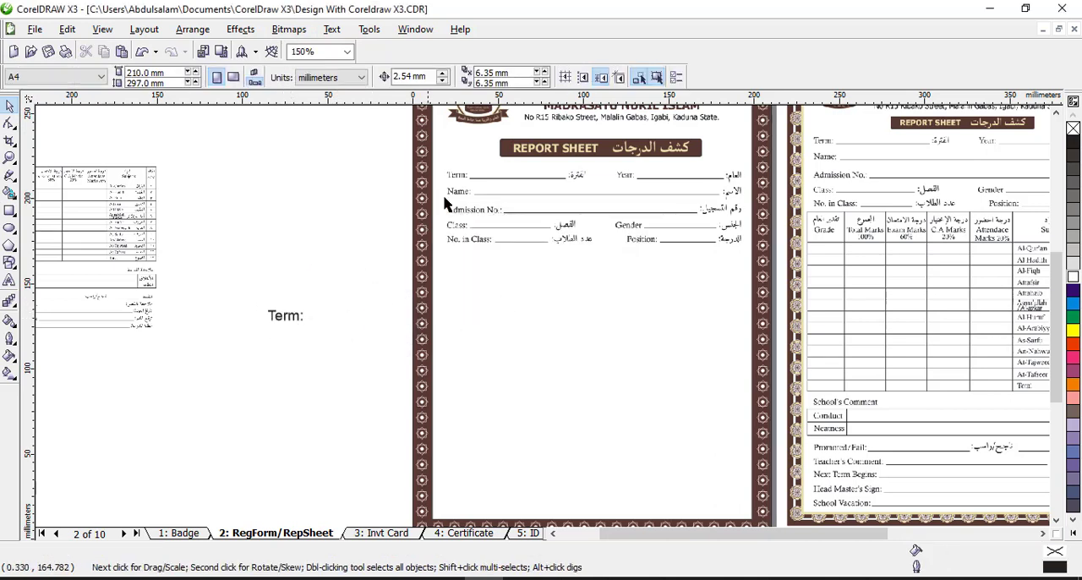
left_click(283, 320)
left_click_drag(283, 319, 312, 226)
Draw a straight horizontal line about 48 mm long above the "Term:" text outside the page
left_click(11, 158)
left_click(218, 147)
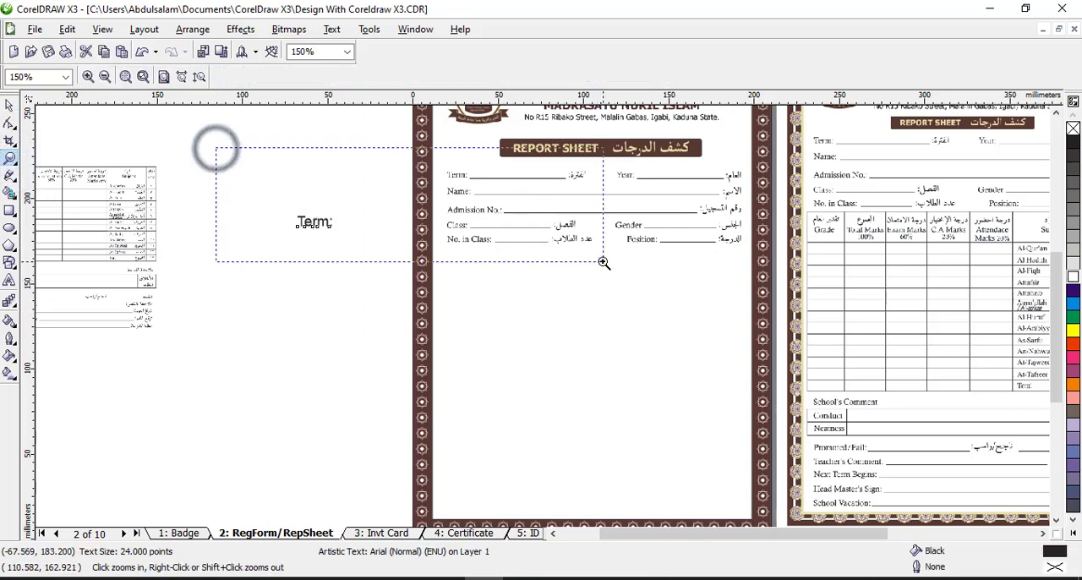
left_click(9, 104)
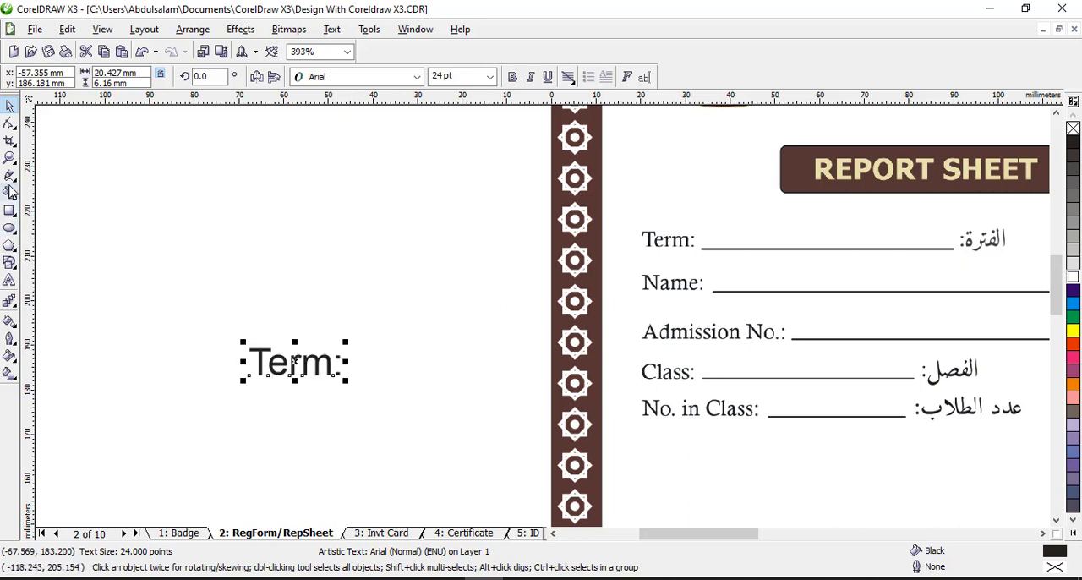
left_click(9, 176)
left_click(296, 420)
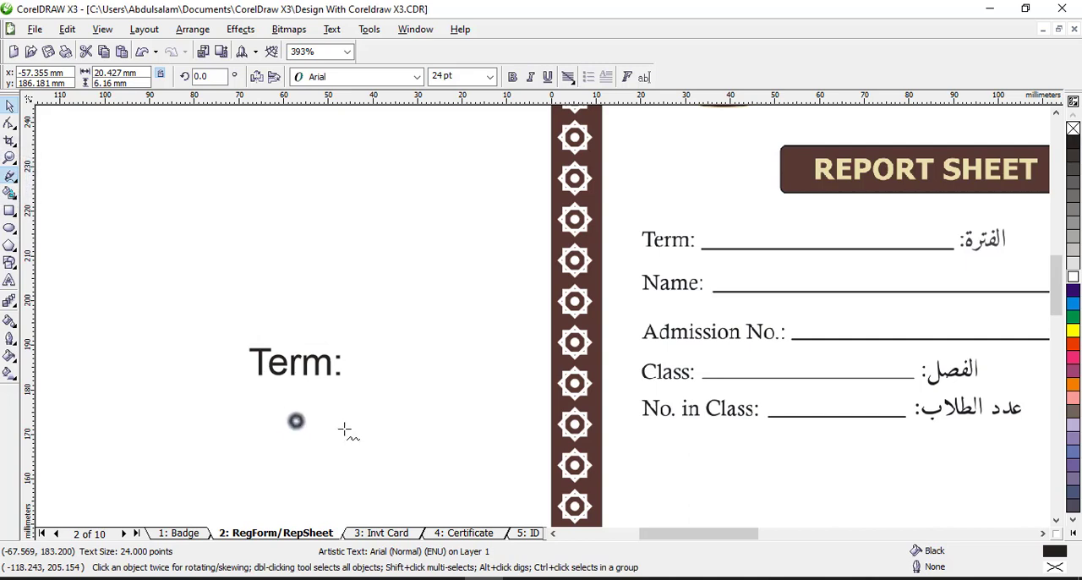
left_click(433, 440)
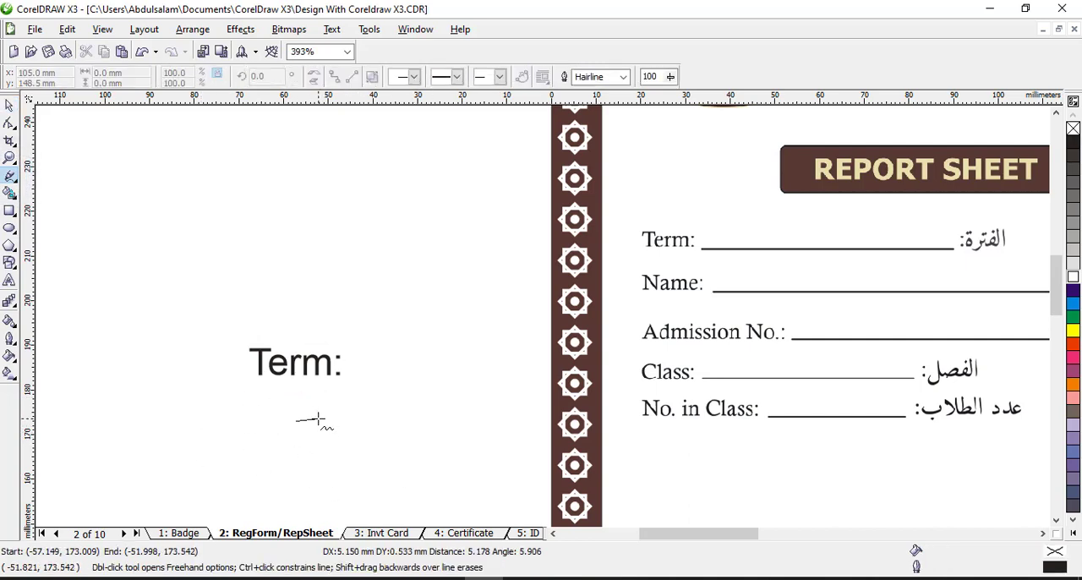
left_click(298, 268)
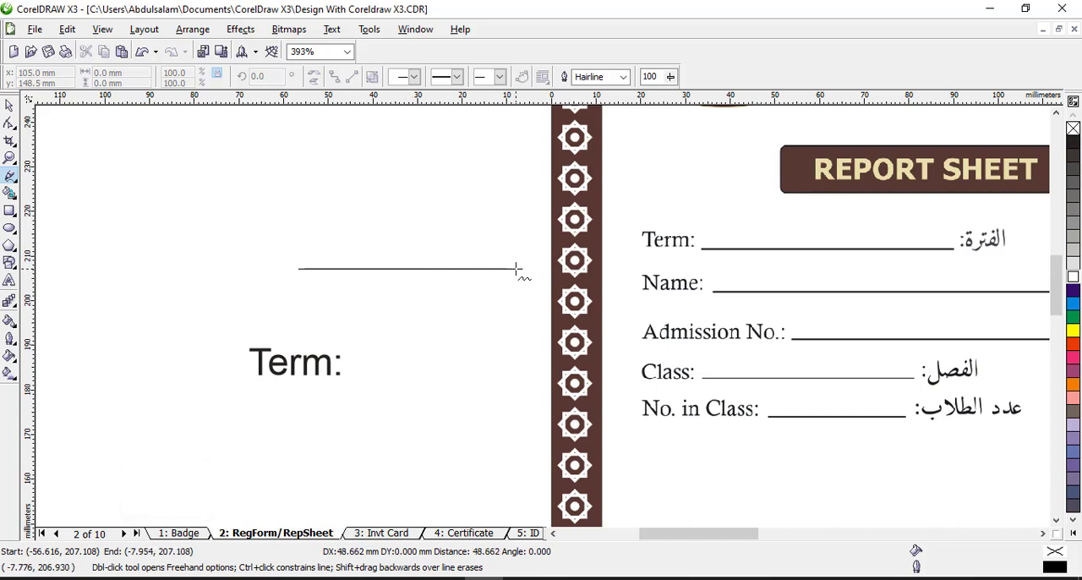
left_click(515, 269)
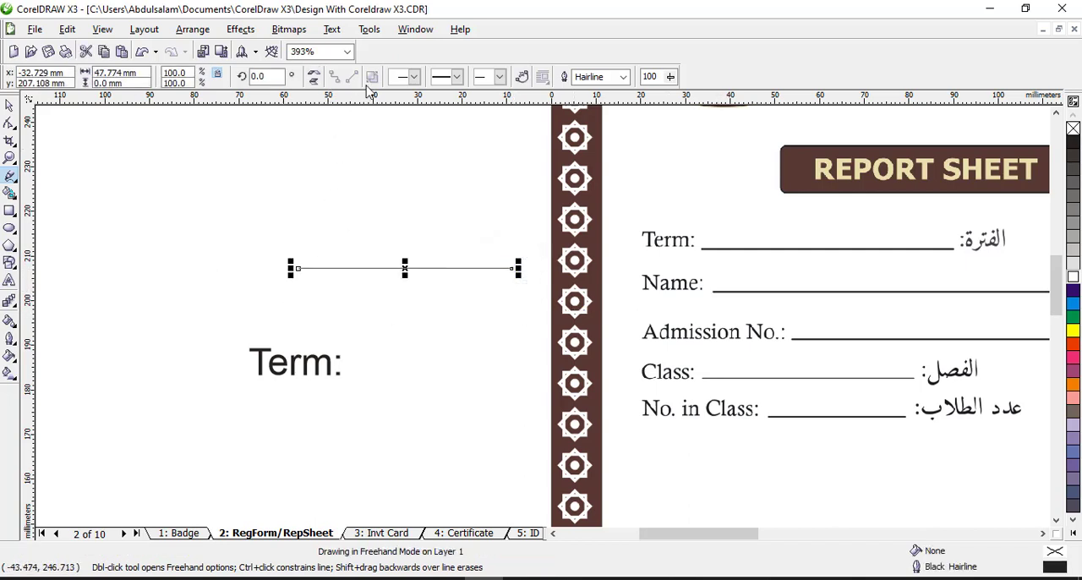
Try outline widths of 0.5 pt and 4 pt on the horizontal line, and set it to 1 pt
left_click(622, 77)
left_click(612, 113)
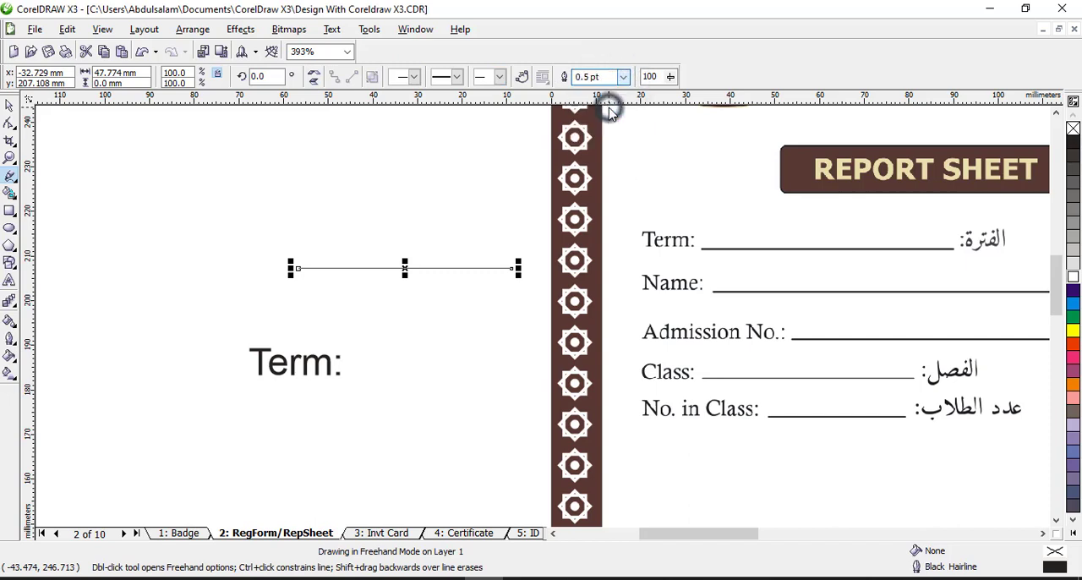
left_click(623, 76)
left_click(603, 144)
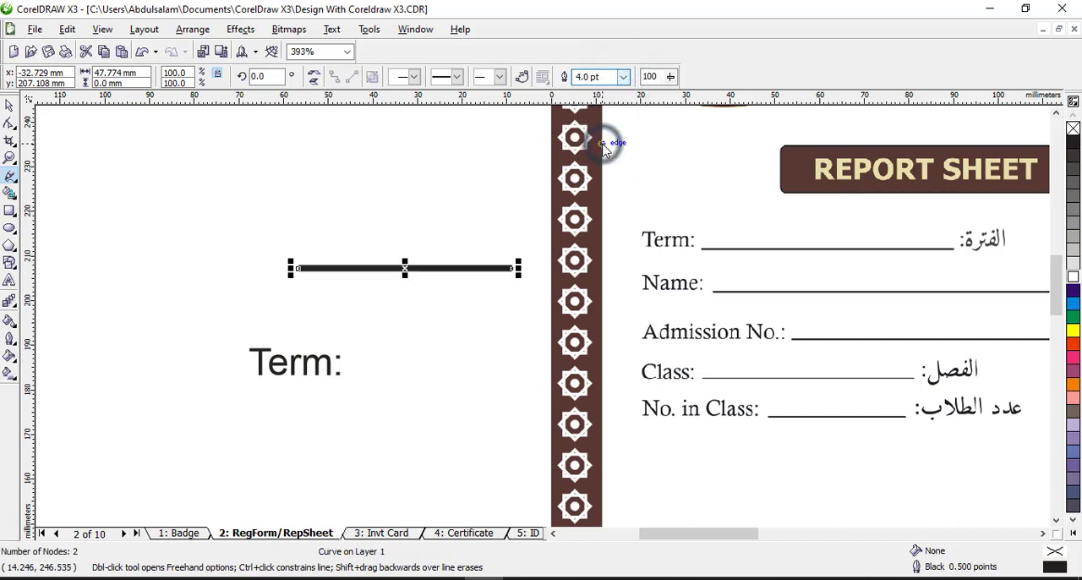
left_click(624, 77)
left_click(608, 124)
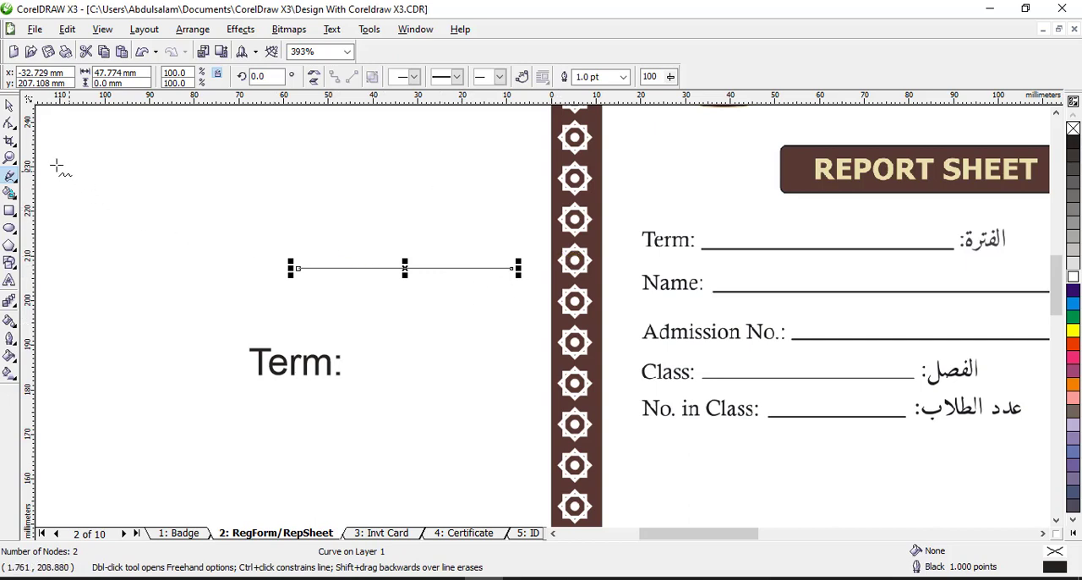
left_click(9, 105)
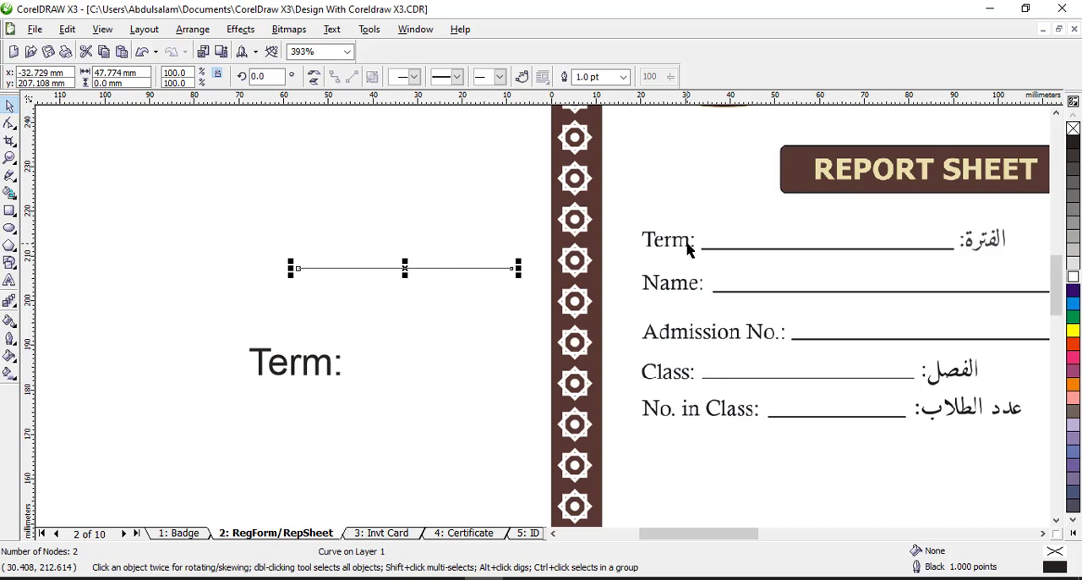
Set the font size of the "Term:" text outside the page to 14 pt and clear the selection
left_click(311, 372)
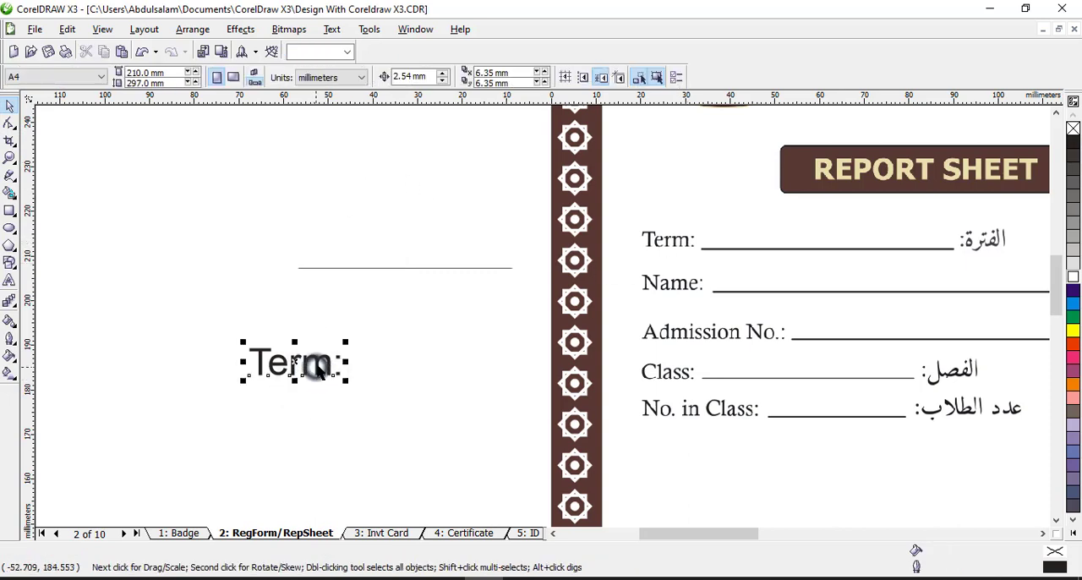
left_click(448, 76)
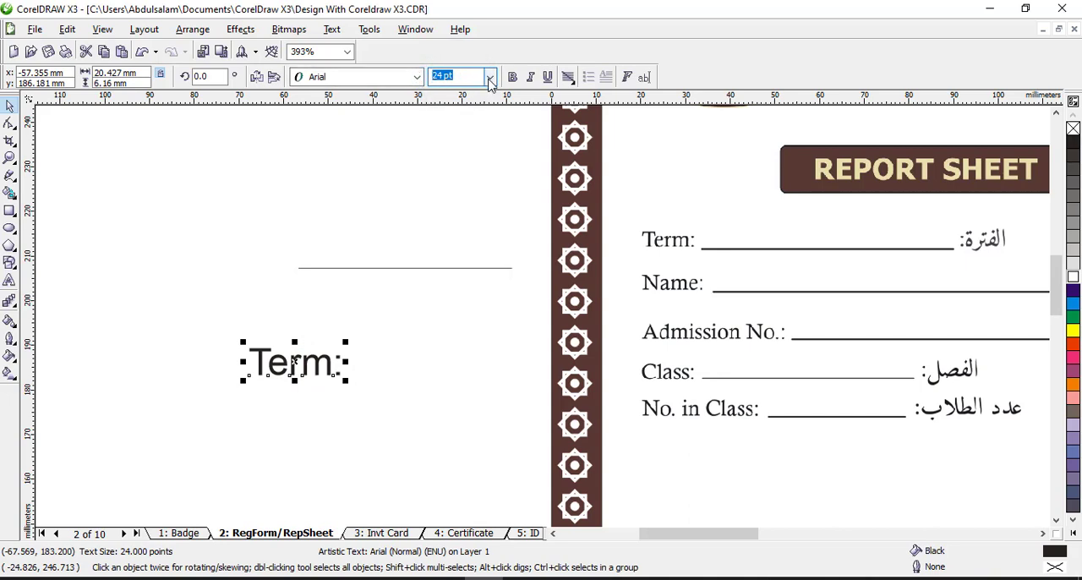
left_click(489, 77)
left_click(489, 77)
left_click(489, 77)
left_click(469, 193)
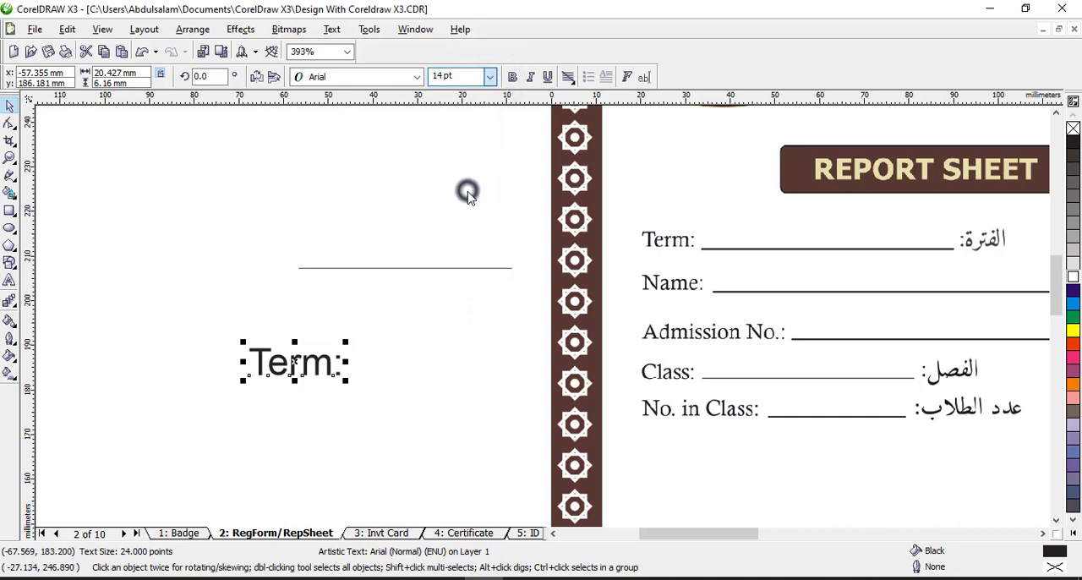
left_click(338, 354)
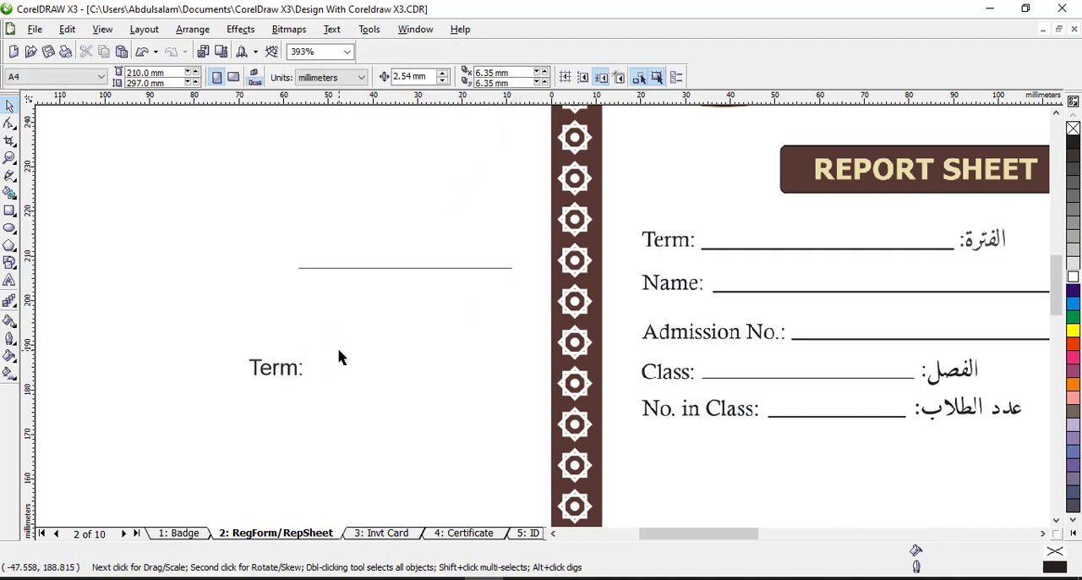
left_click(275, 368)
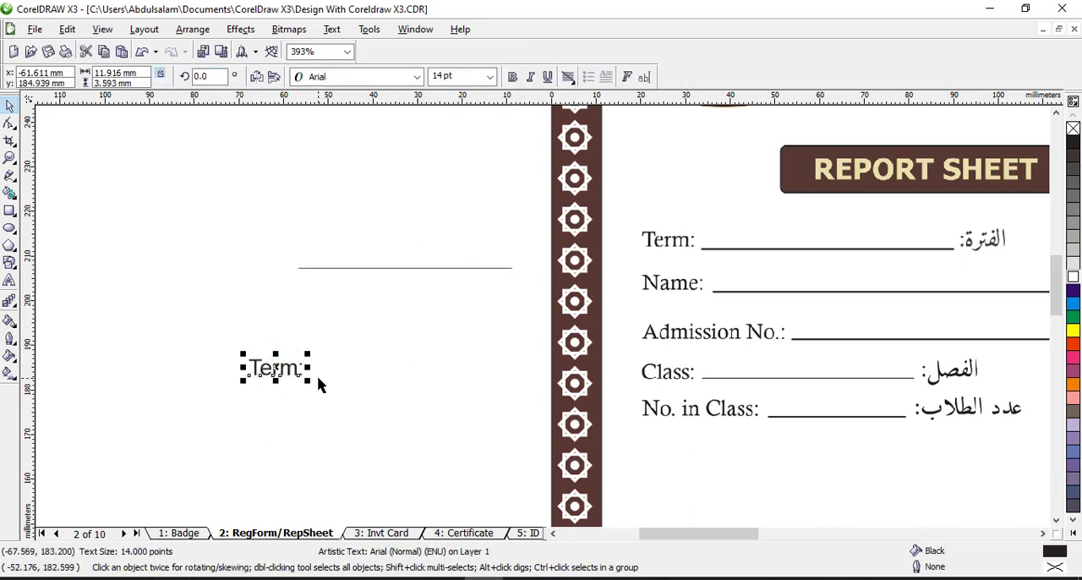
left_click(457, 76)
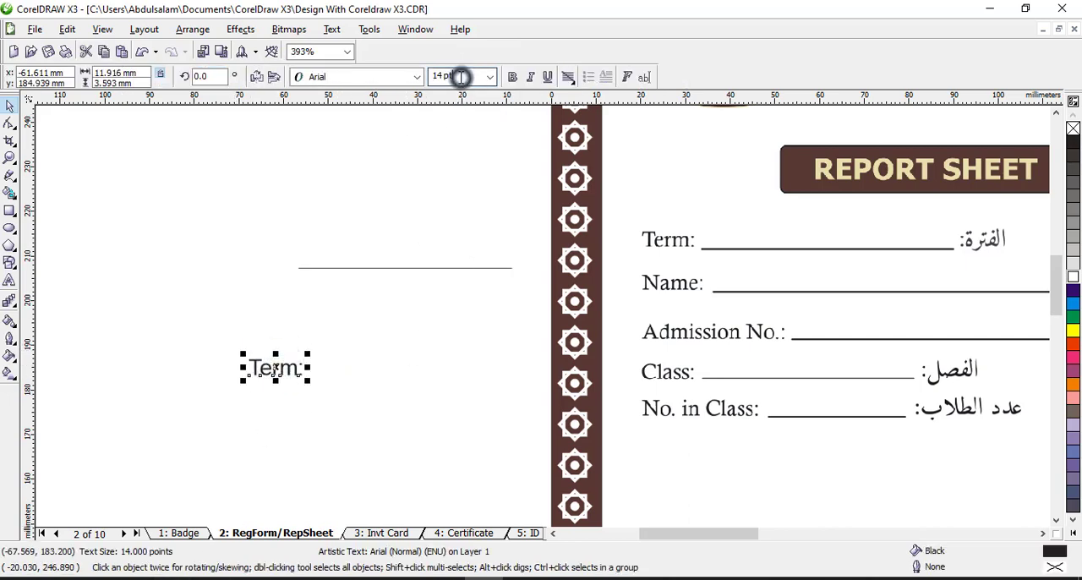
left_click(393, 342)
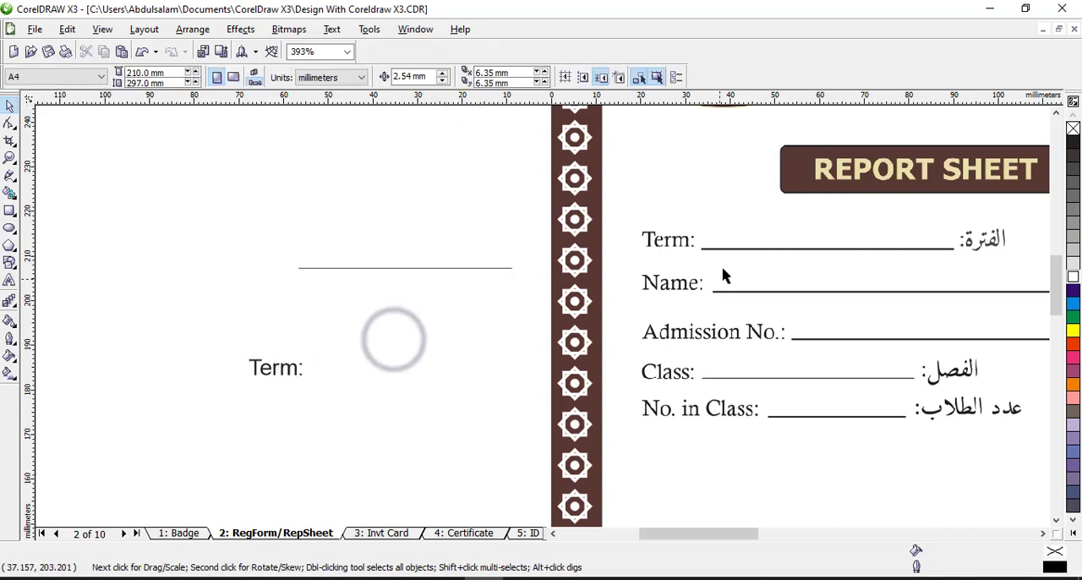
Compare the "Term:" text with the form's own Term label by placing it over that label, and move it back outside the page
left_click(287, 372)
left_click_drag(287, 370, 568, 279)
left_click(288, 372)
left_click(289, 370)
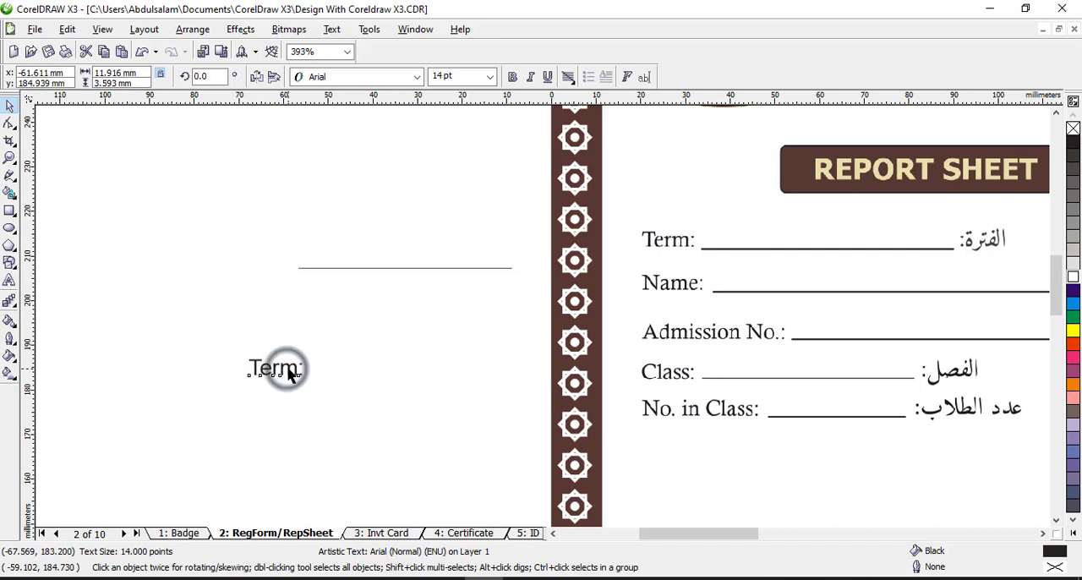
left_click(290, 369)
left_click_drag(290, 364, 682, 241)
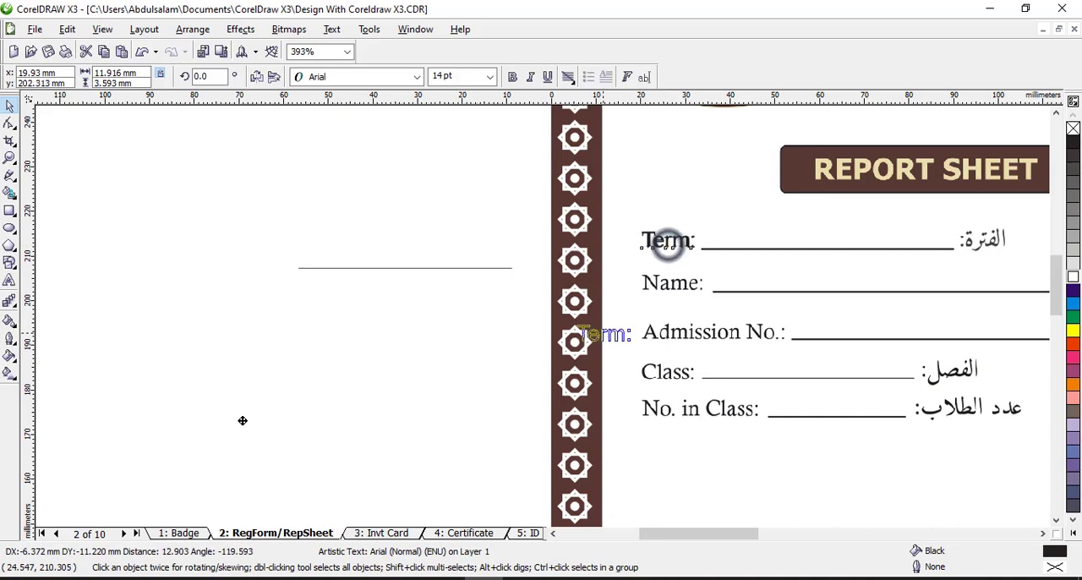
left_click(212, 335)
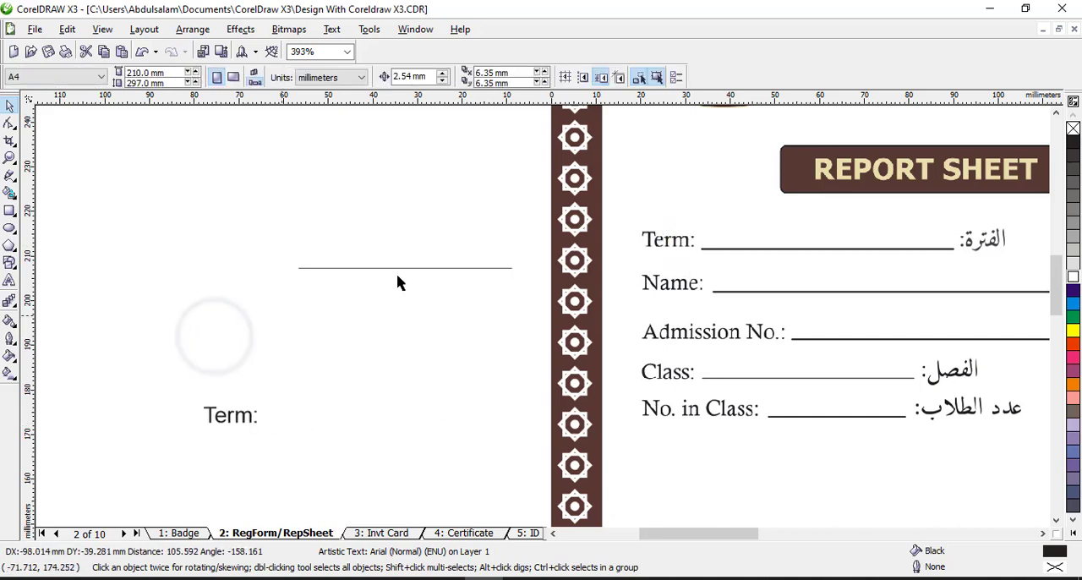
Examine the start and end arrowhead choices for the horizontal line outside the page
left_click(10, 158)
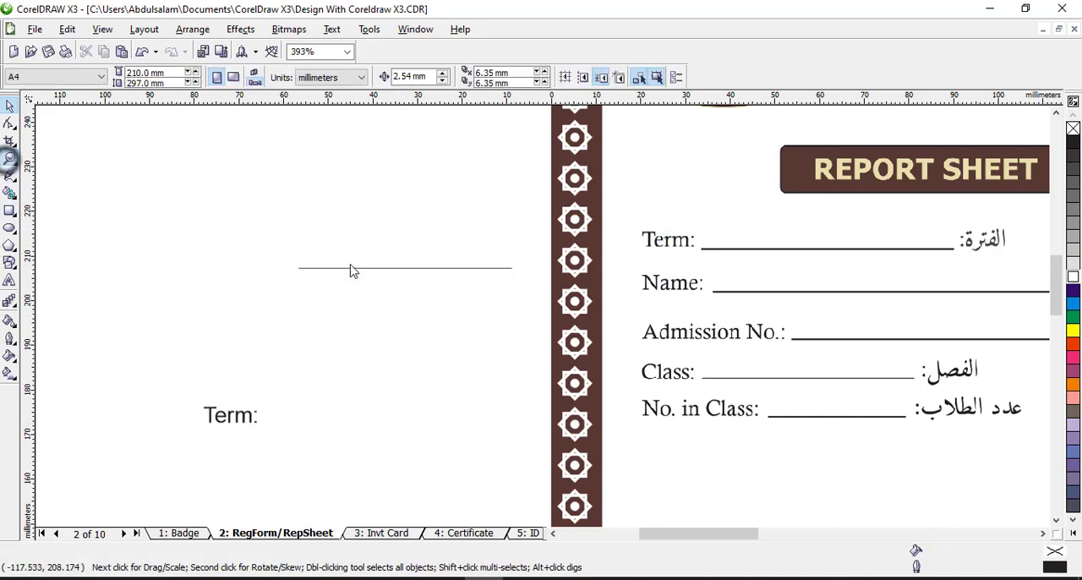
right_click(483, 293)
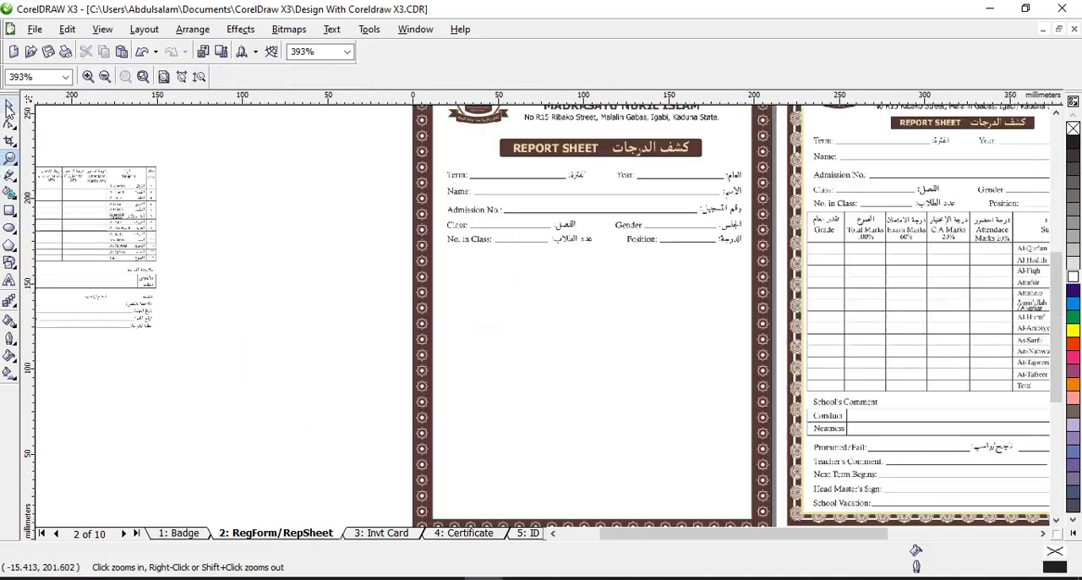
left_click(10, 106)
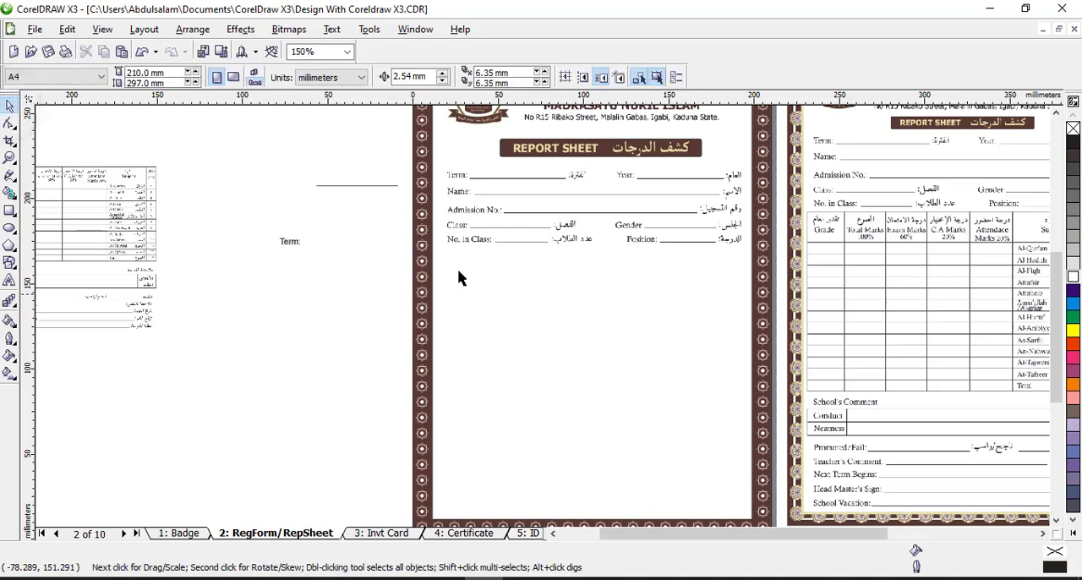
left_click(395, 188)
left_click(10, 158)
left_click_drag(265, 169, 545, 255)
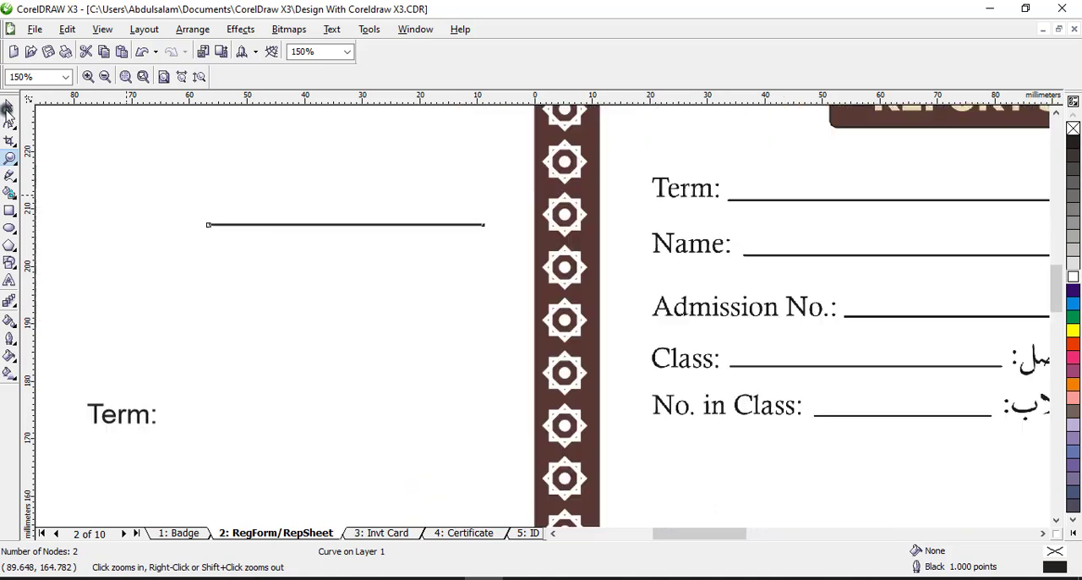
left_click(7, 108)
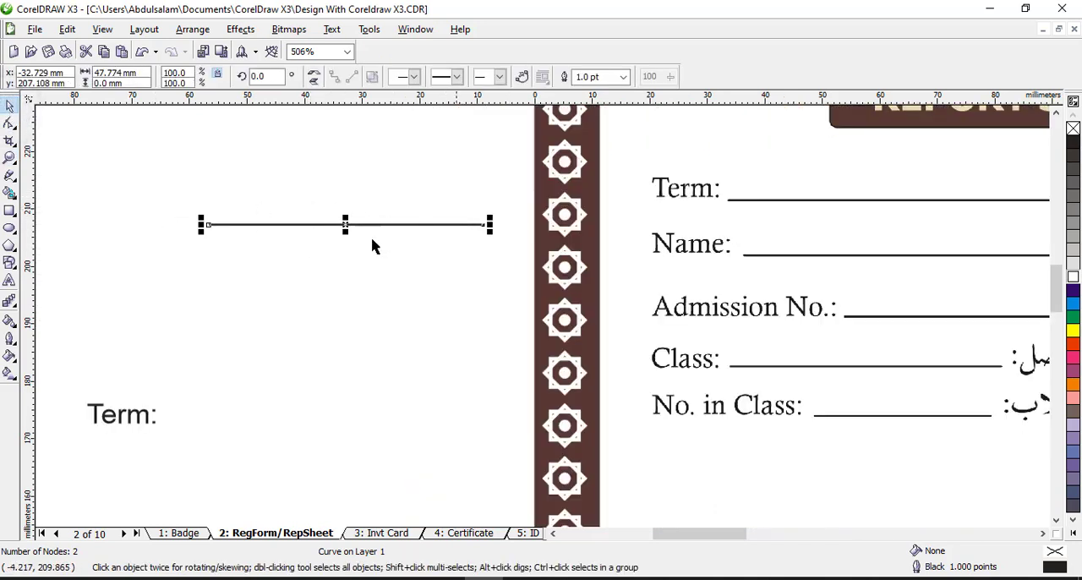
left_click(413, 78)
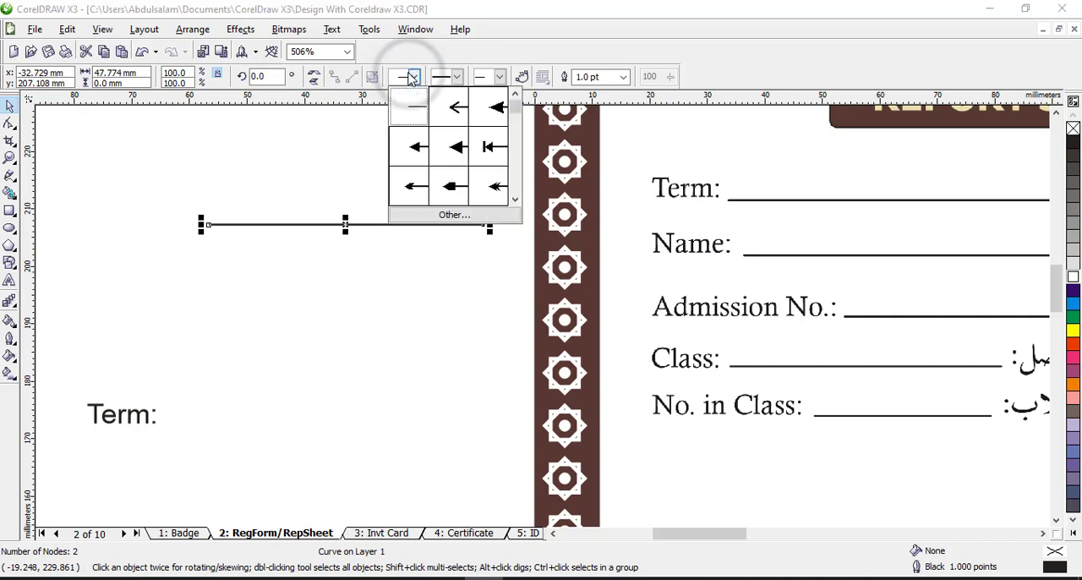
left_click(501, 77)
left_click(500, 77)
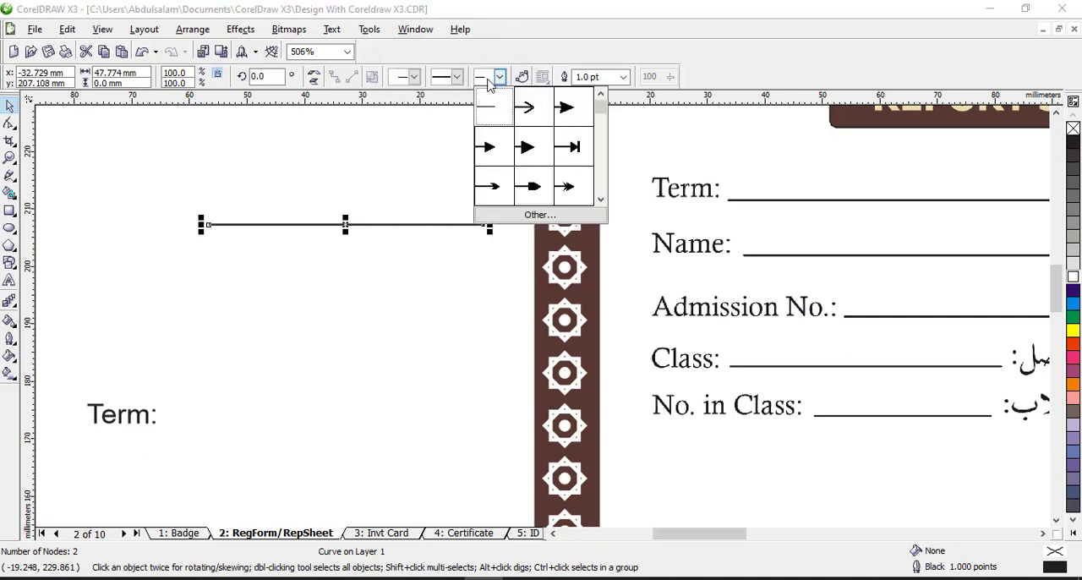
Try the densely dotted outline style on the horizontal line outside the page, and set the more widely spaced dotted style
left_click(457, 77)
left_click(456, 77)
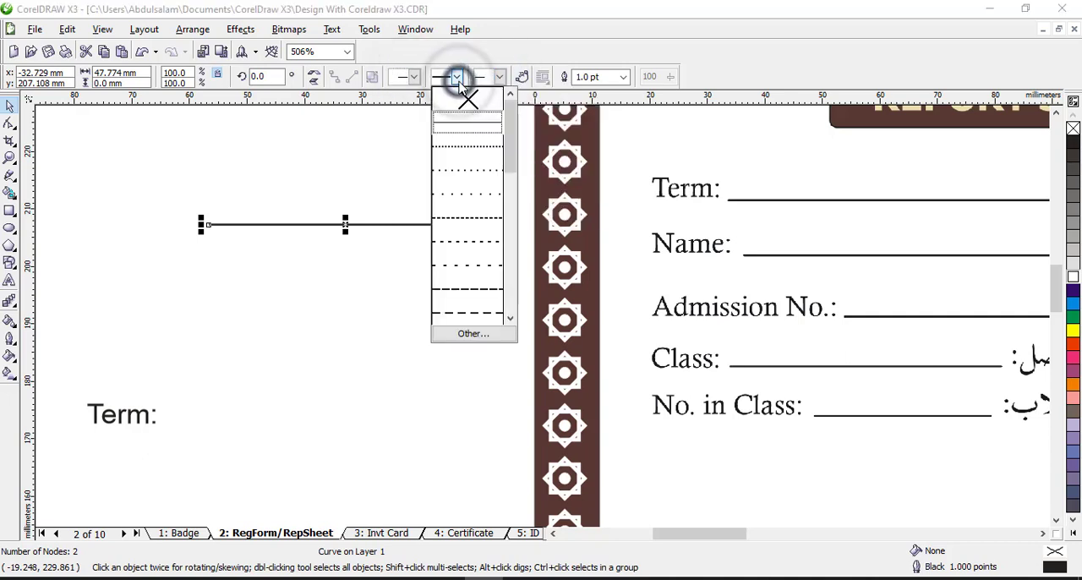
left_click(474, 147)
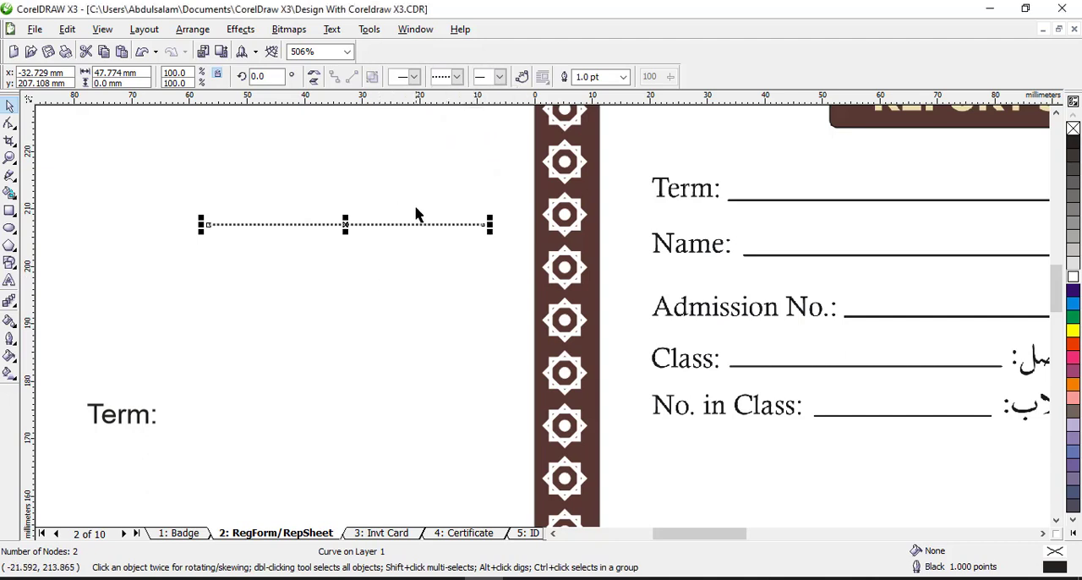
left_click(457, 82)
left_click(459, 164)
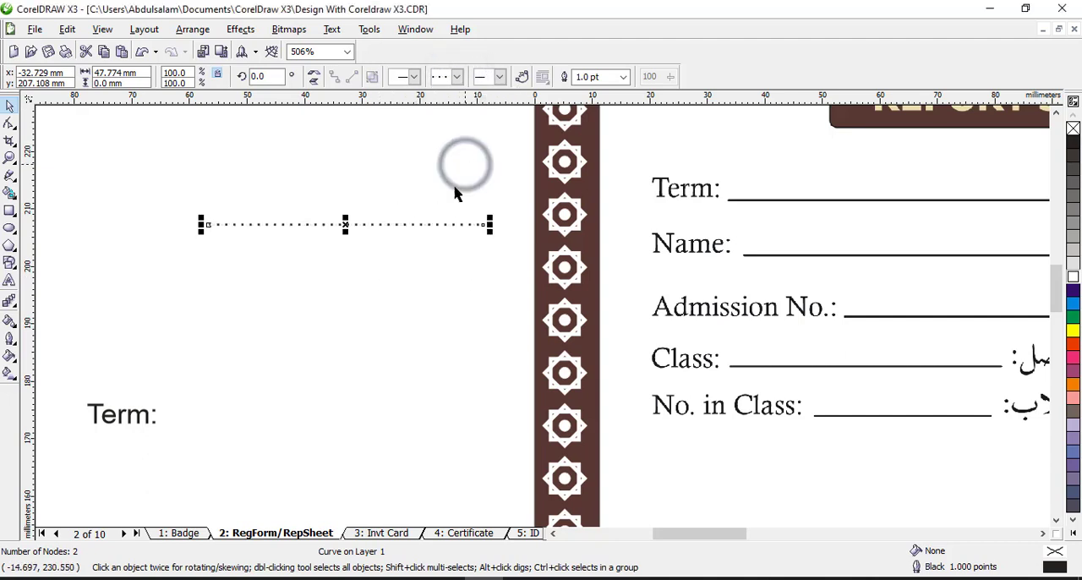
left_click(404, 192)
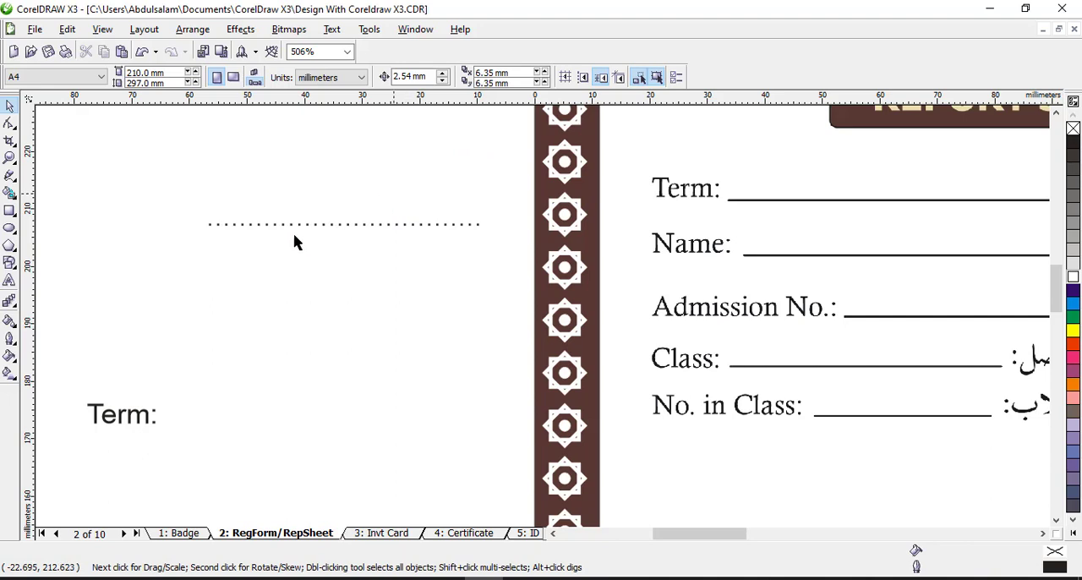
Place the subjects and marks table at the front of the page below the student details, and enlarge it to about 177 mm wide
left_click(9, 157)
left_click(409, 299)
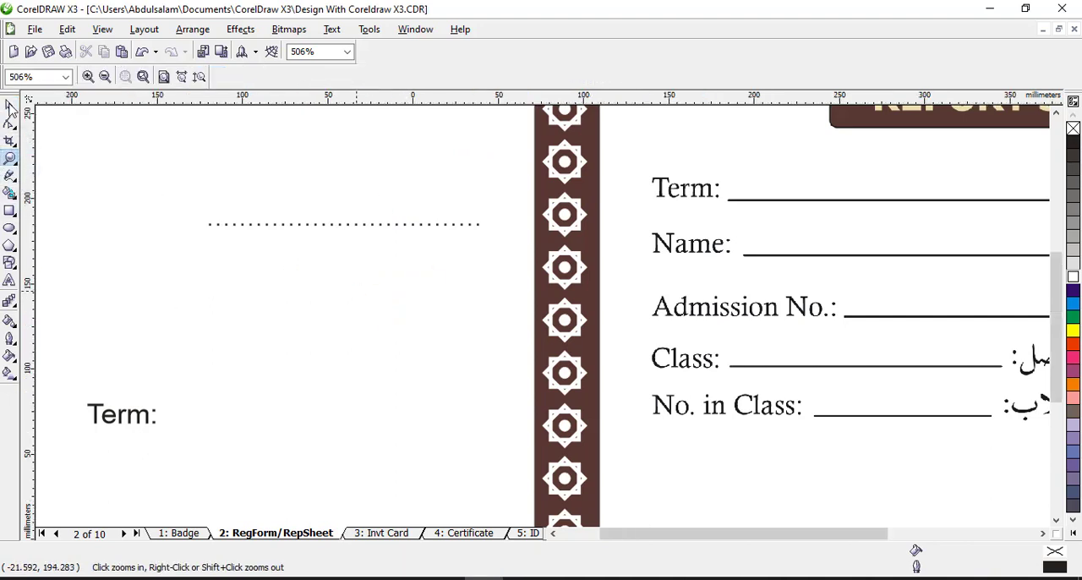
key("F3")
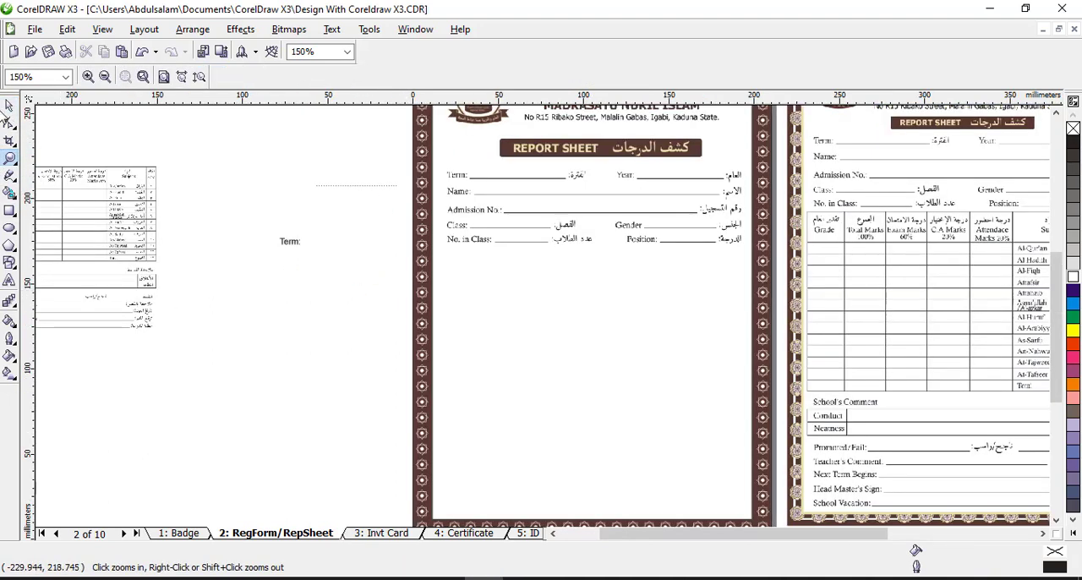
left_click(6, 106)
left_click(99, 197)
left_click_drag(99, 197, 545, 285)
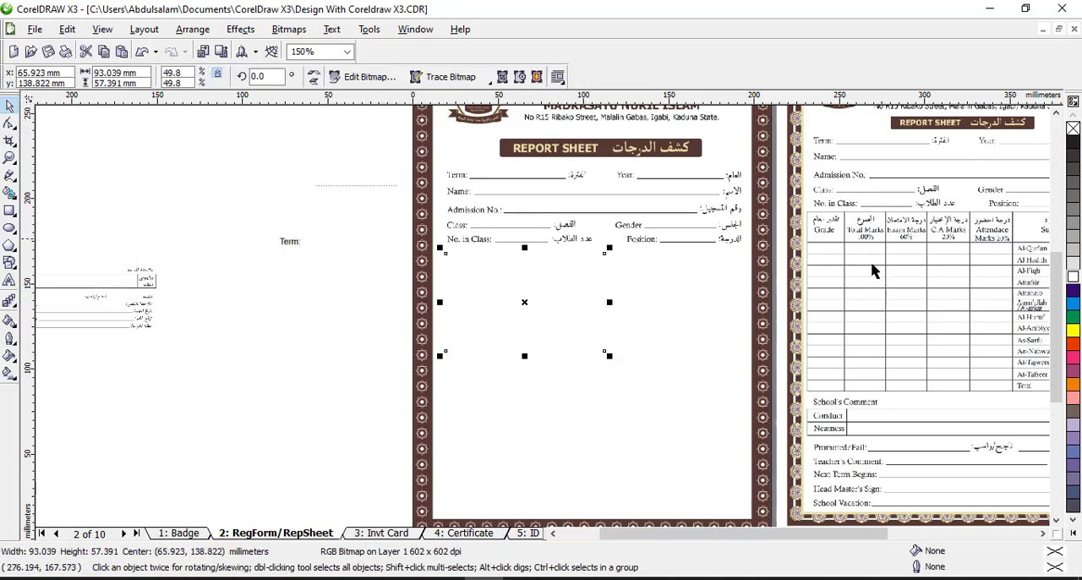
left_click(193, 29)
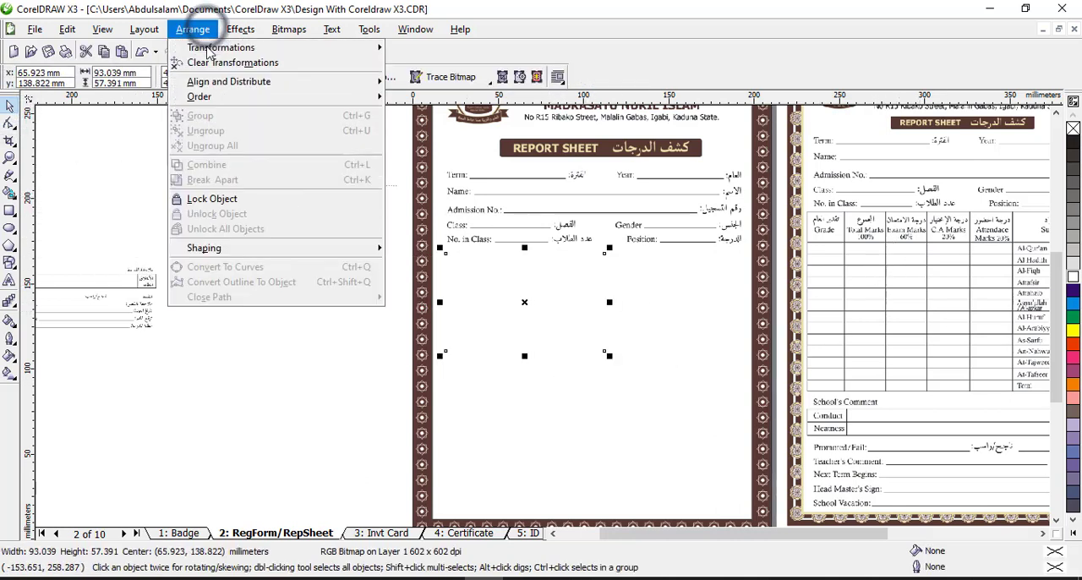
mouse_move(220, 102)
left_click(419, 97)
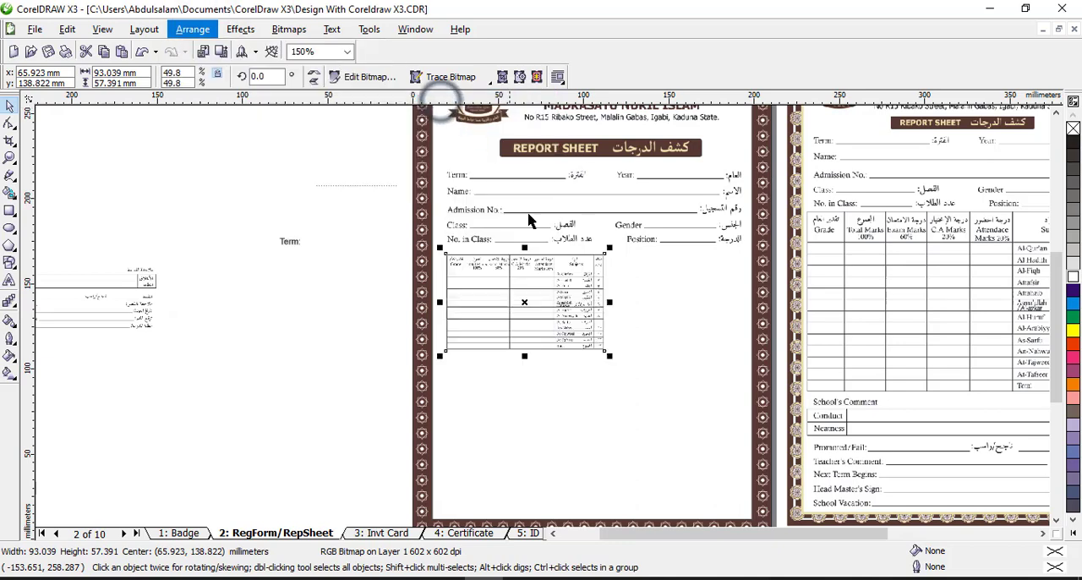
left_click_drag(610, 356, 750, 453)
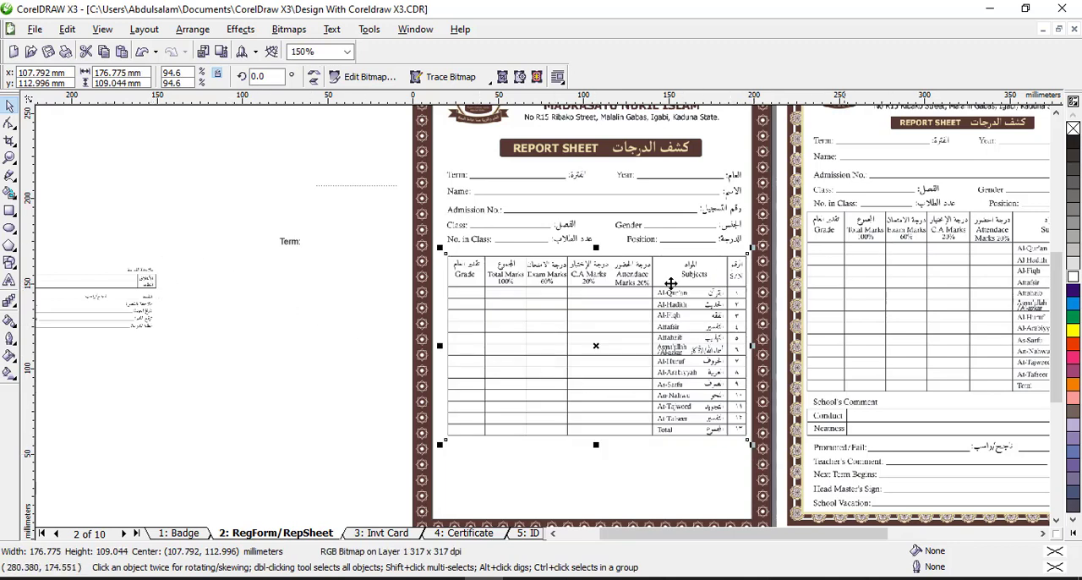
Try the School's Comment block enlarged to about 229 mm wide and ordered to the front of the page, and delete it
left_click_drag(106, 262, 333, 295)
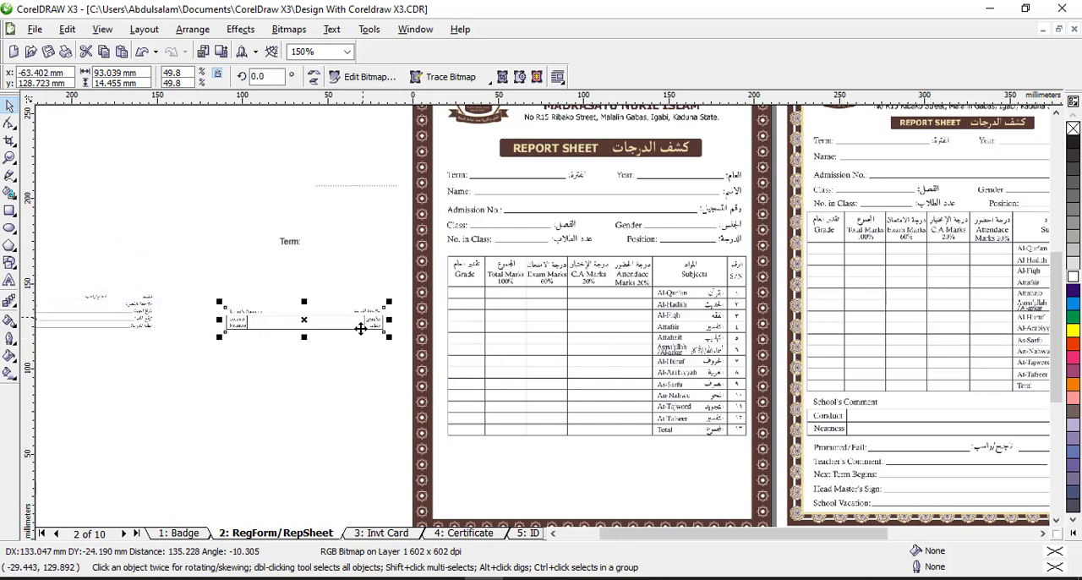
left_click_drag(385, 332, 621, 370)
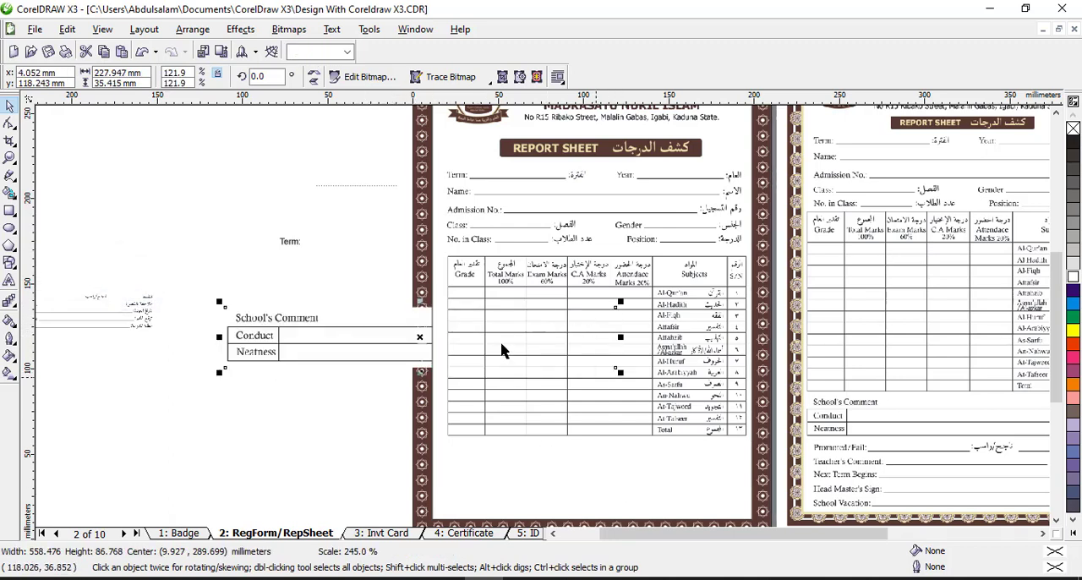
left_click(240, 28)
mouse_move(279, 98)
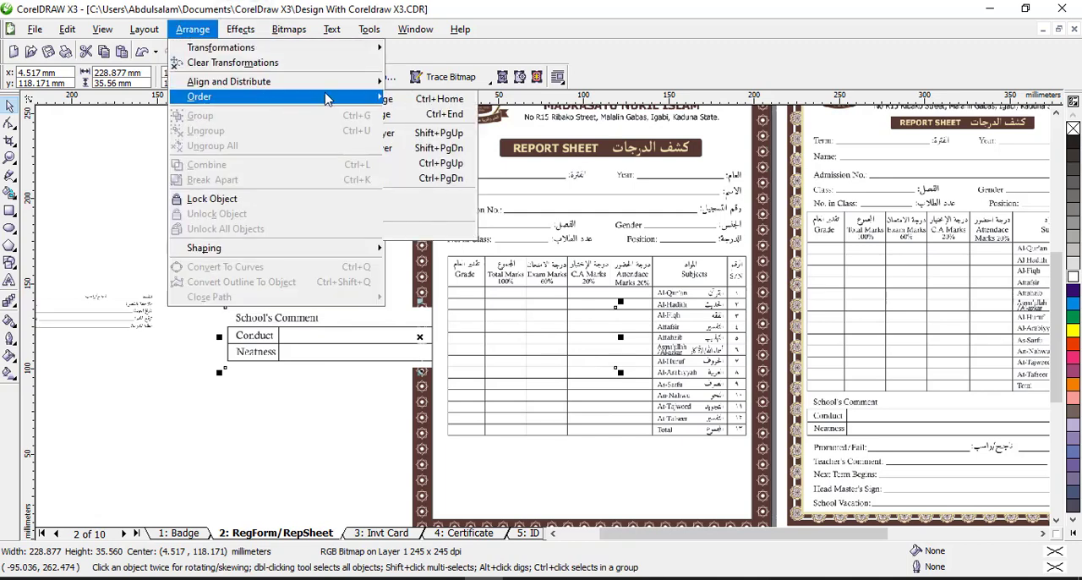
left_click(429, 99)
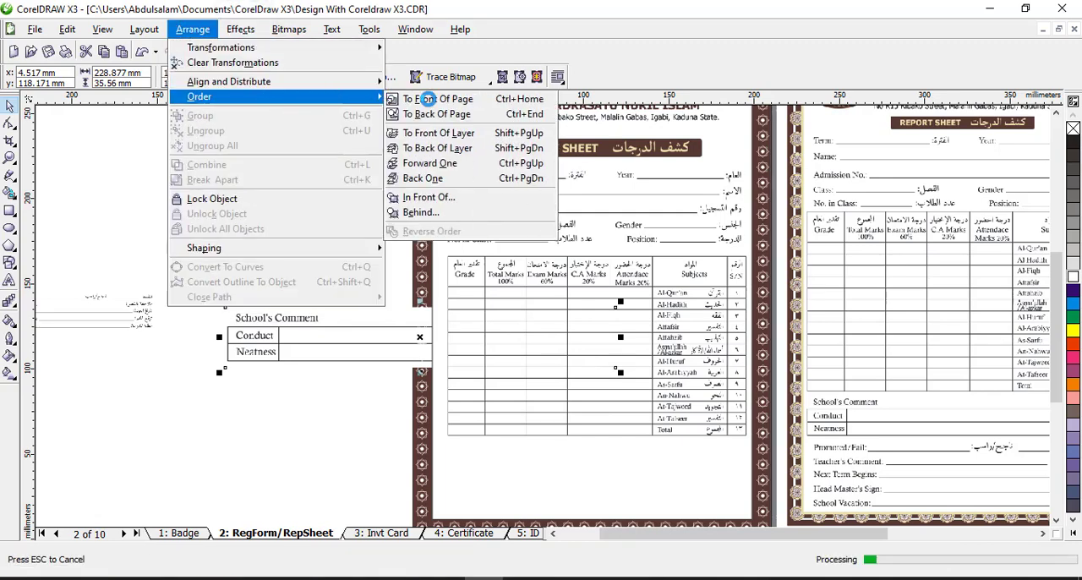
key("Delete")
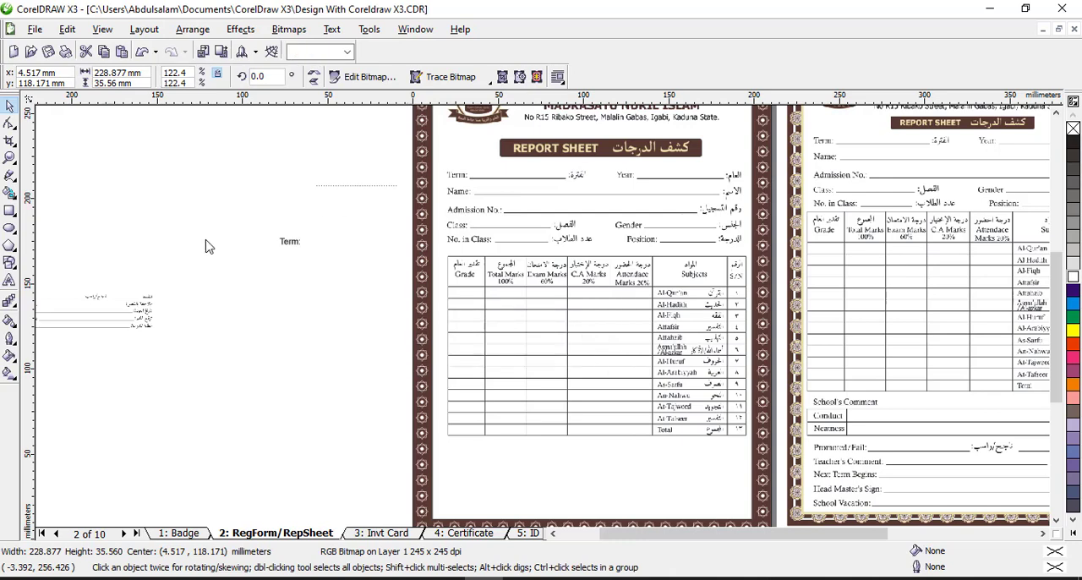
Place the Promoted/Fail to School Vacation block at the front of the page below the marks table, and enlarge it to about the table's width
left_click(146, 308)
left_click_drag(125, 309, 571, 459)
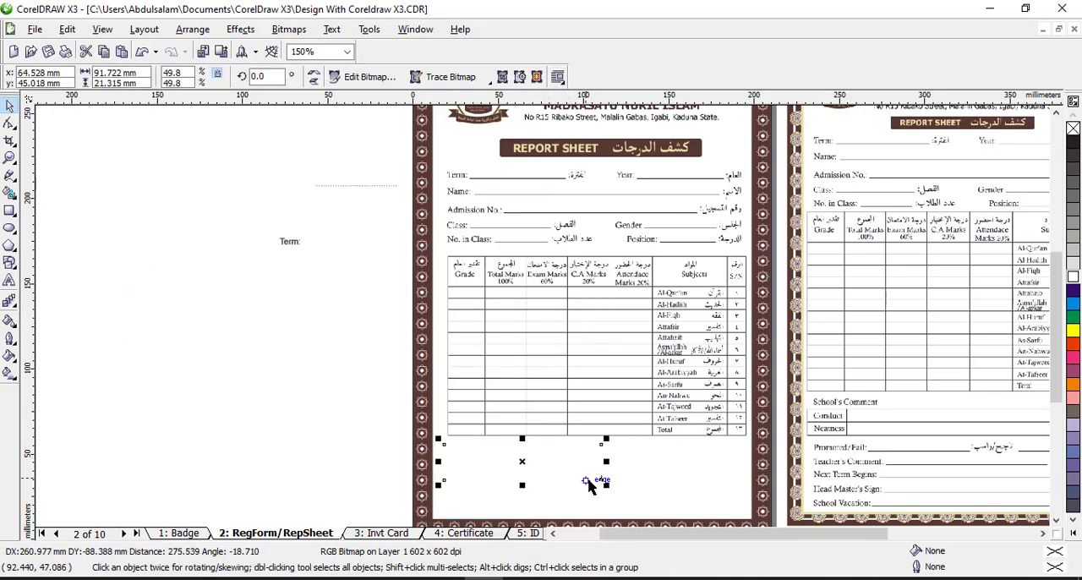
left_click(192, 28)
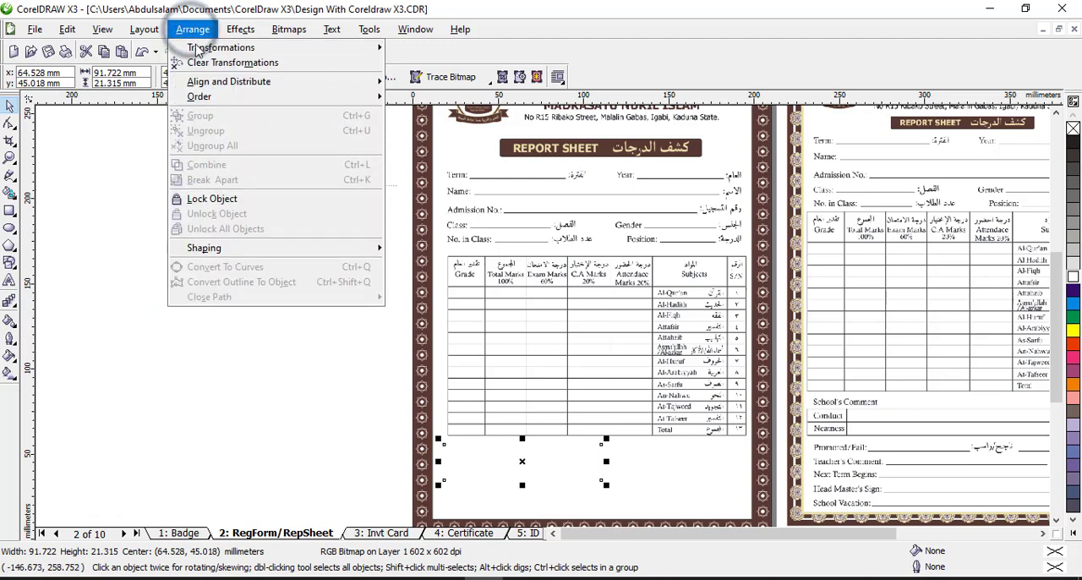
mouse_move(326, 93)
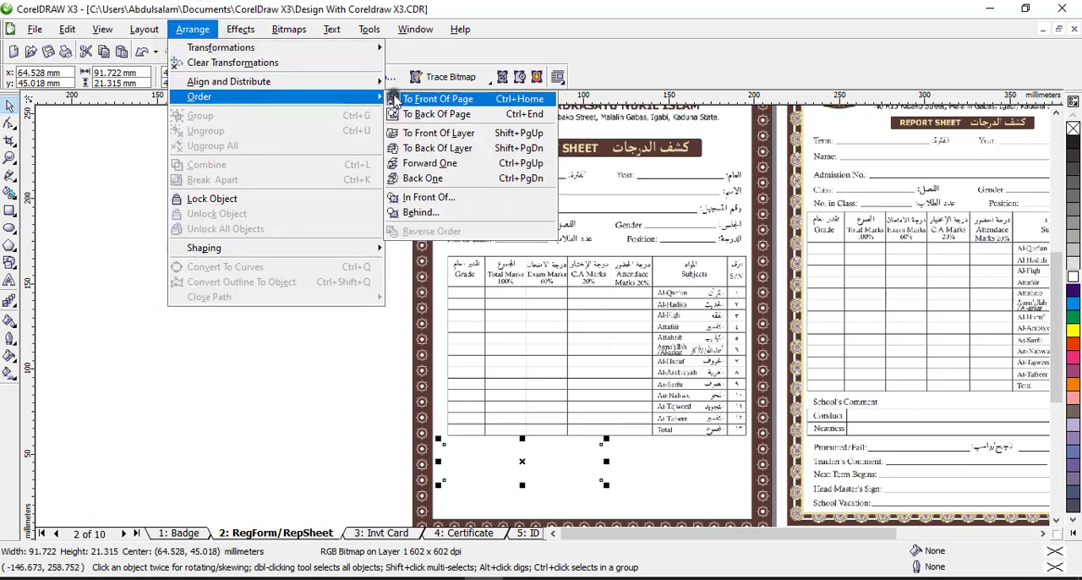
left_click(402, 99)
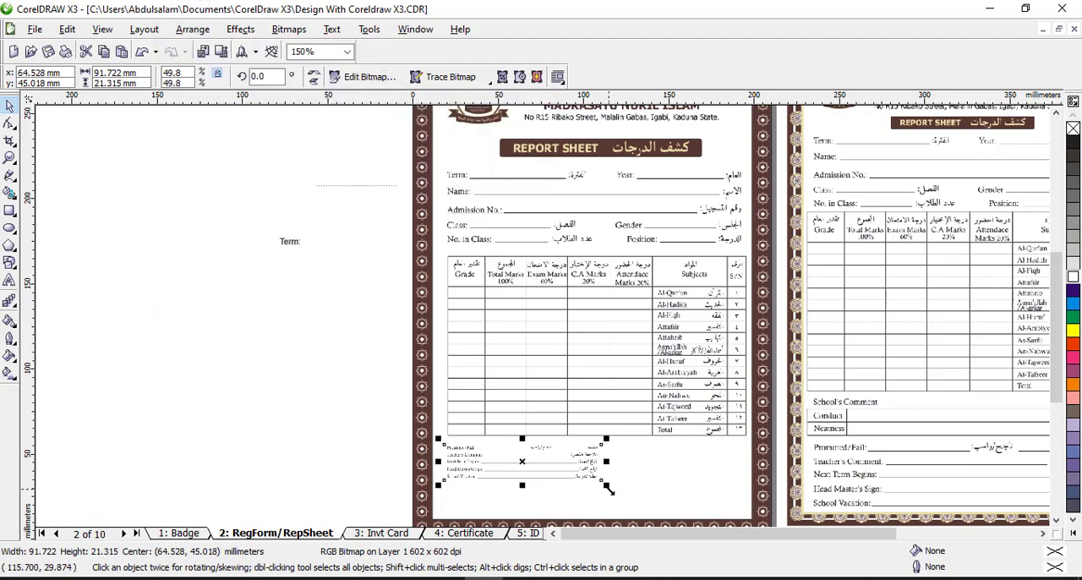
left_click_drag(607, 488, 751, 489)
left_click(332, 411)
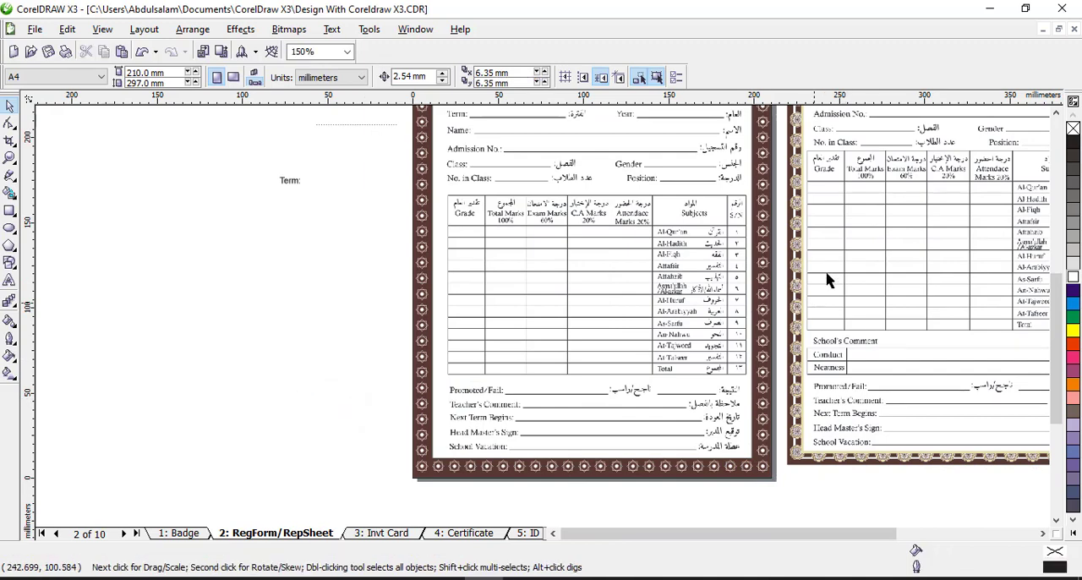
Delete the practice "Term:" text and the dotted line outside the page
left_click_drag(177, 164, 398, 201)
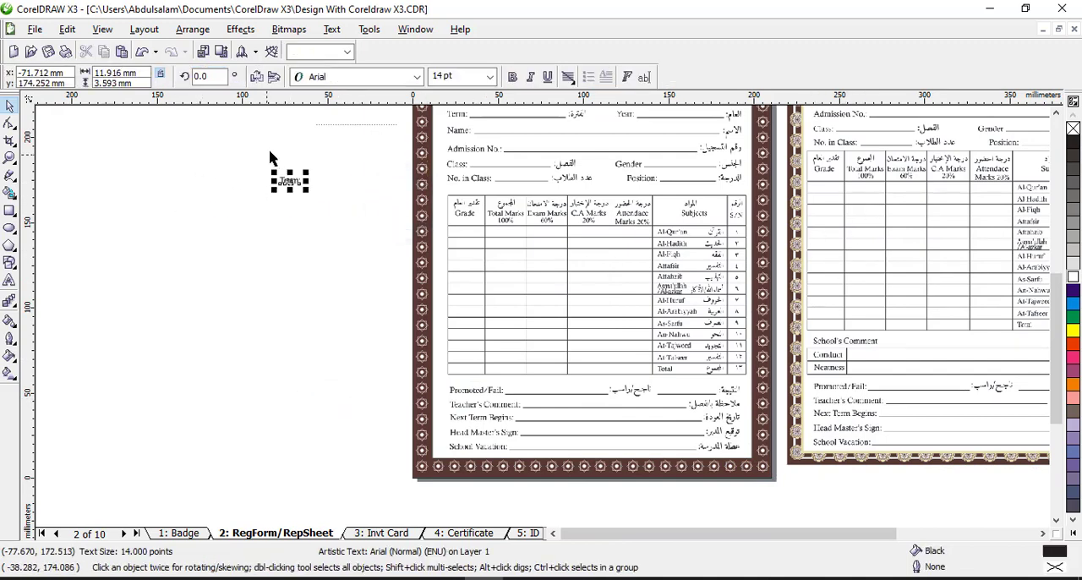
left_click(374, 218)
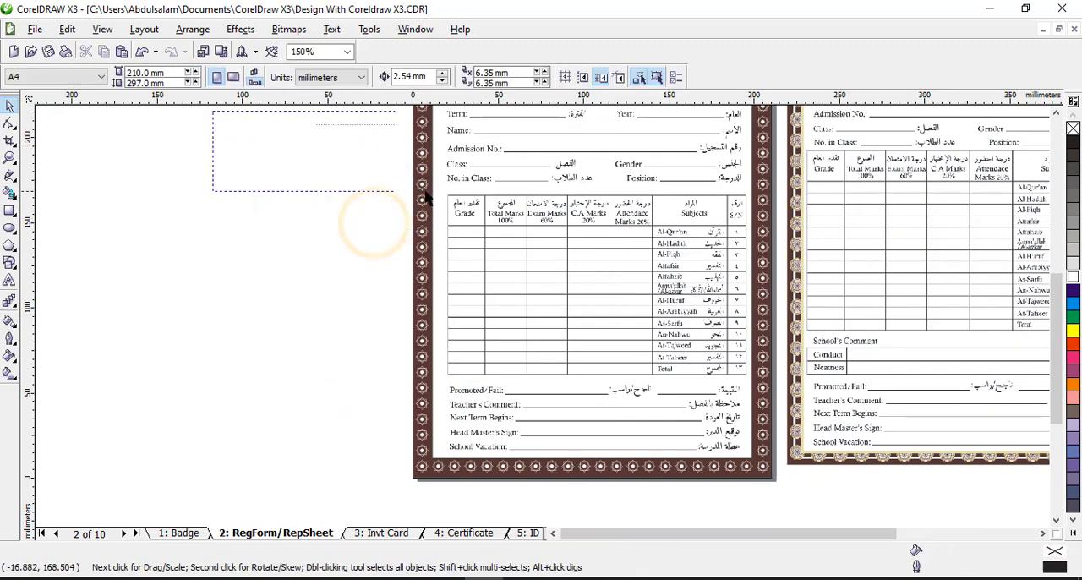
left_click(1057, 113)
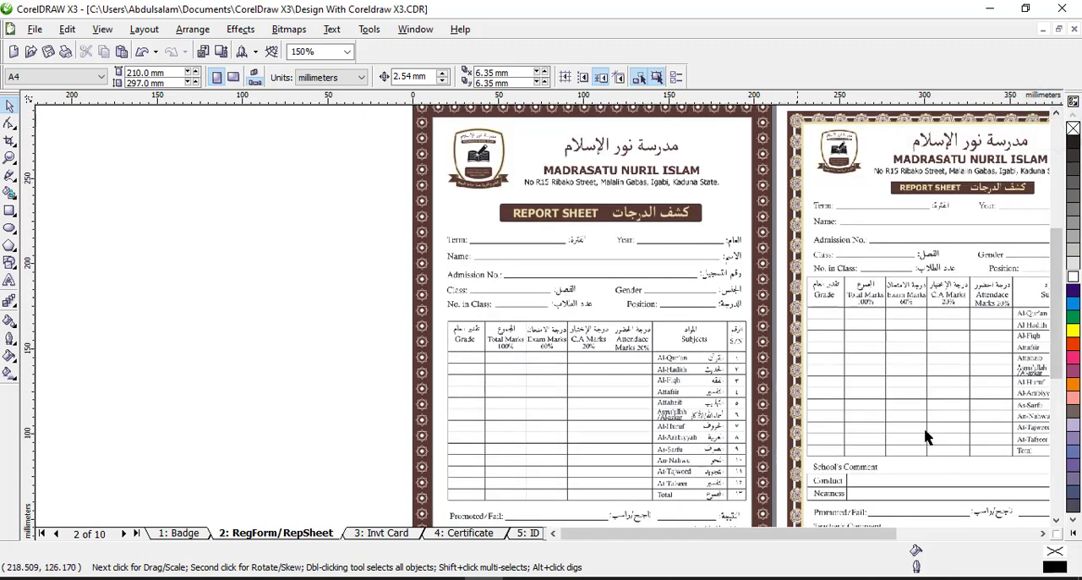
Delete the leftover "Madrasu nuril islam" text beside the upper corner of the page
left_click(8, 159)
right_click(496, 279)
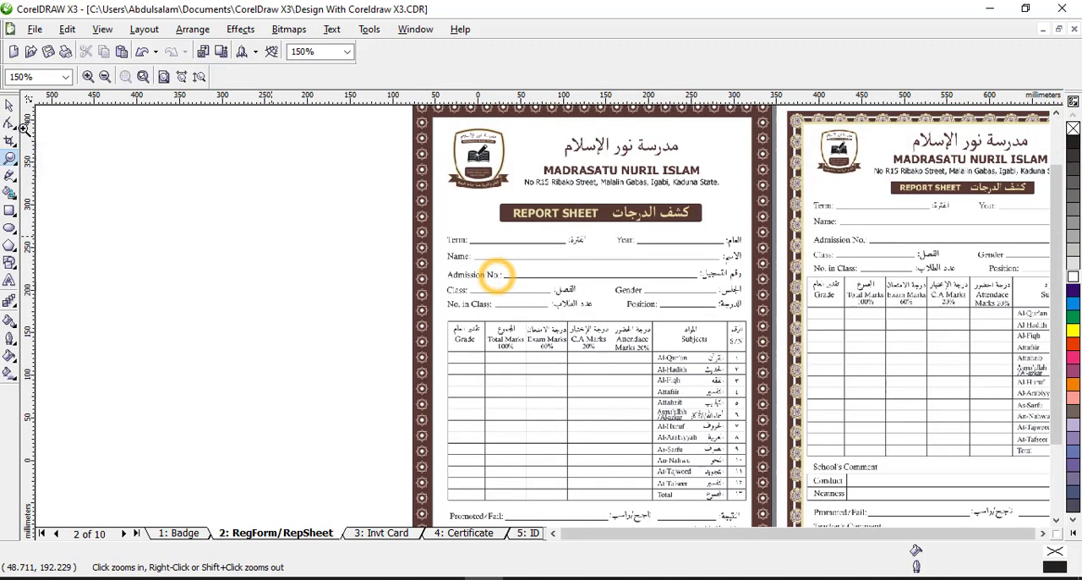
left_click(8, 107)
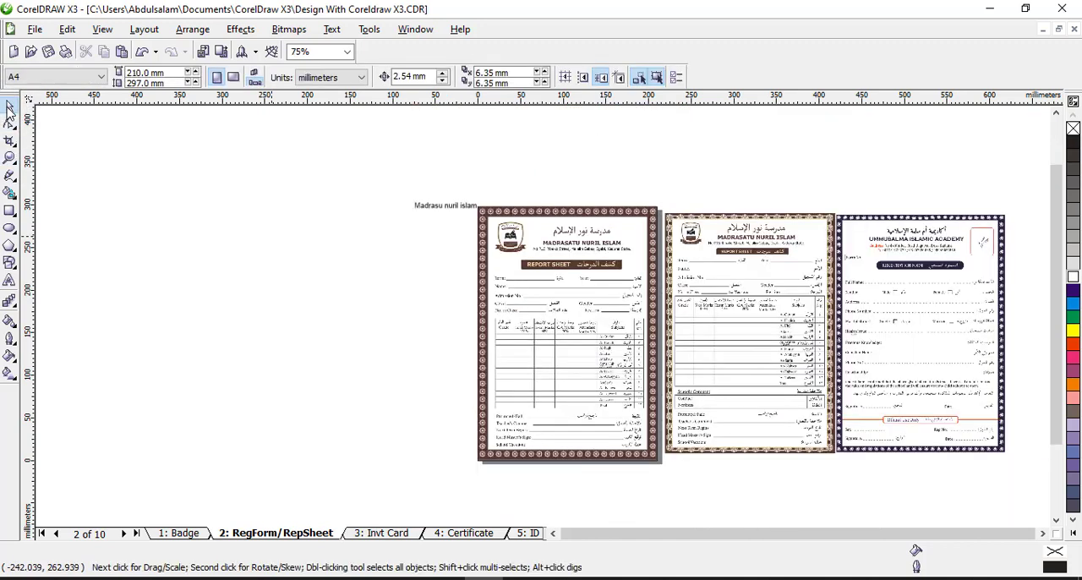
left_click(465, 213)
key("Delete")
Group all the objects of the finished report sheet on the A4 page
left_click_drag(449, 195, 674, 479)
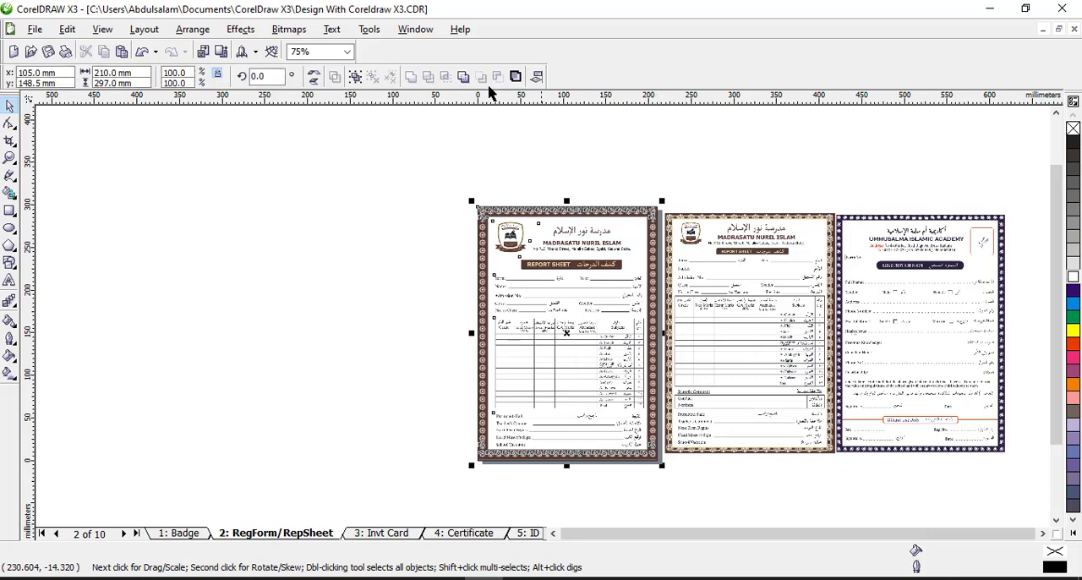
left_click(357, 78)
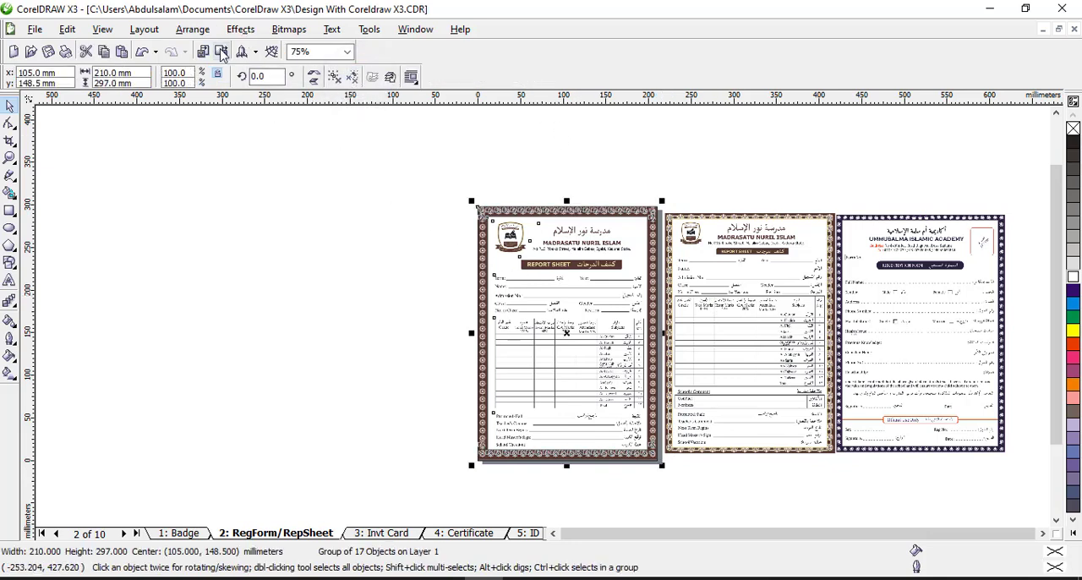
Try to export the grouped report sheet with JPG - JPEG Bitmaps as the file type
left_click(34, 29)
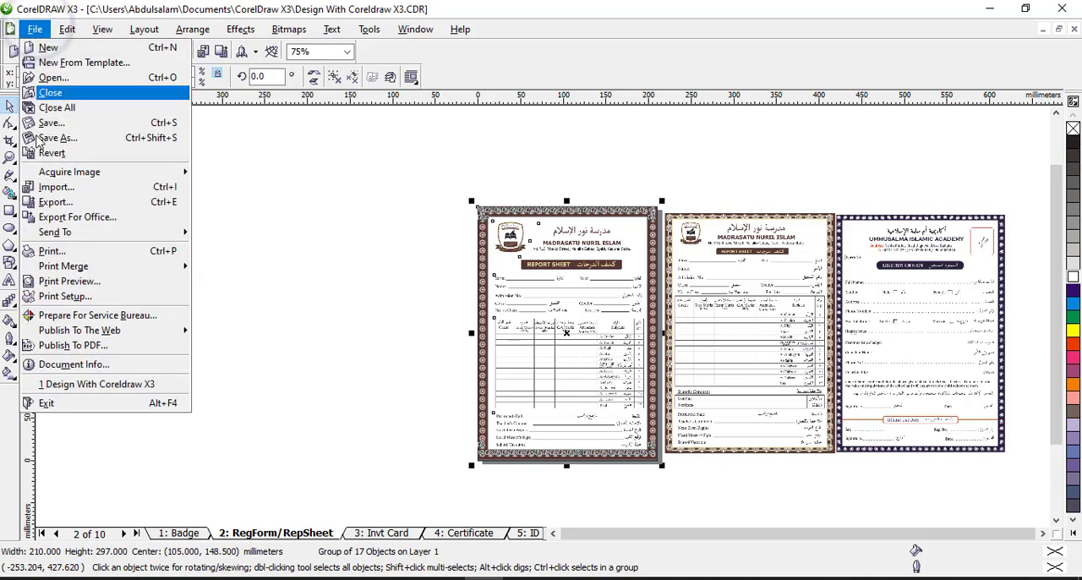
left_click(382, 226)
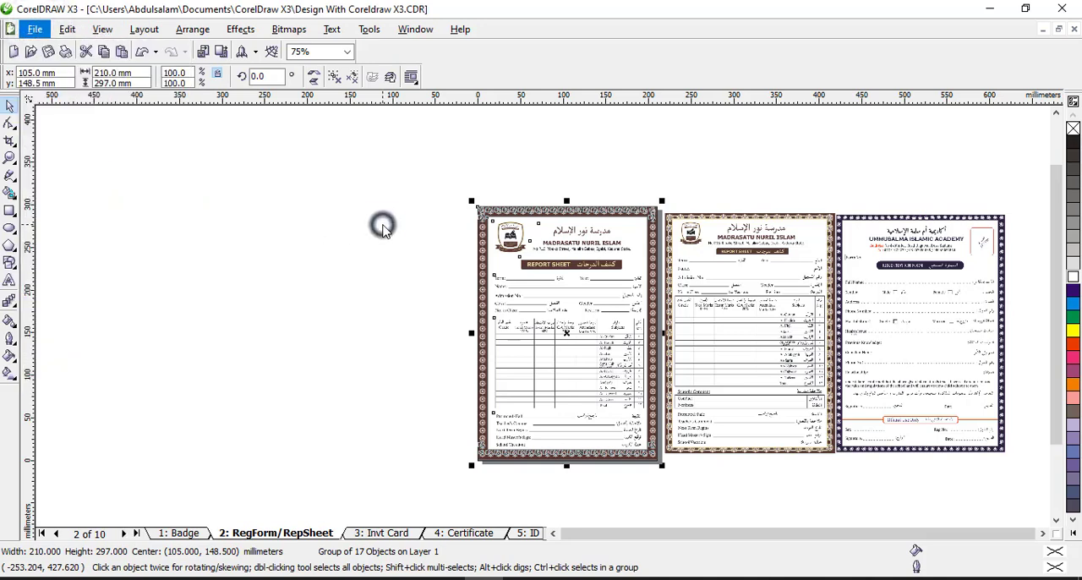
left_click(222, 52)
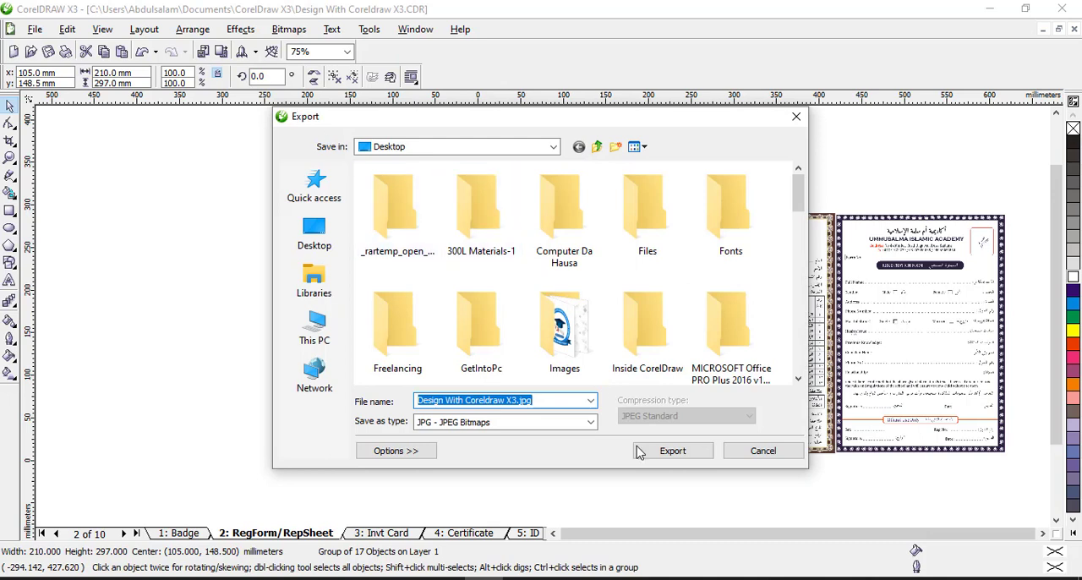
left_click(591, 422)
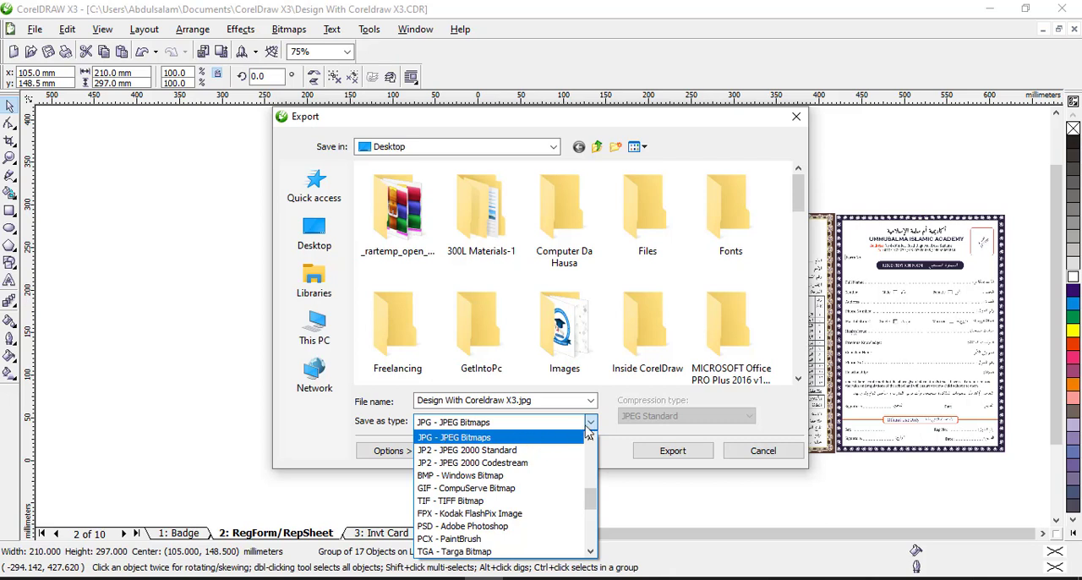
left_click(590, 433)
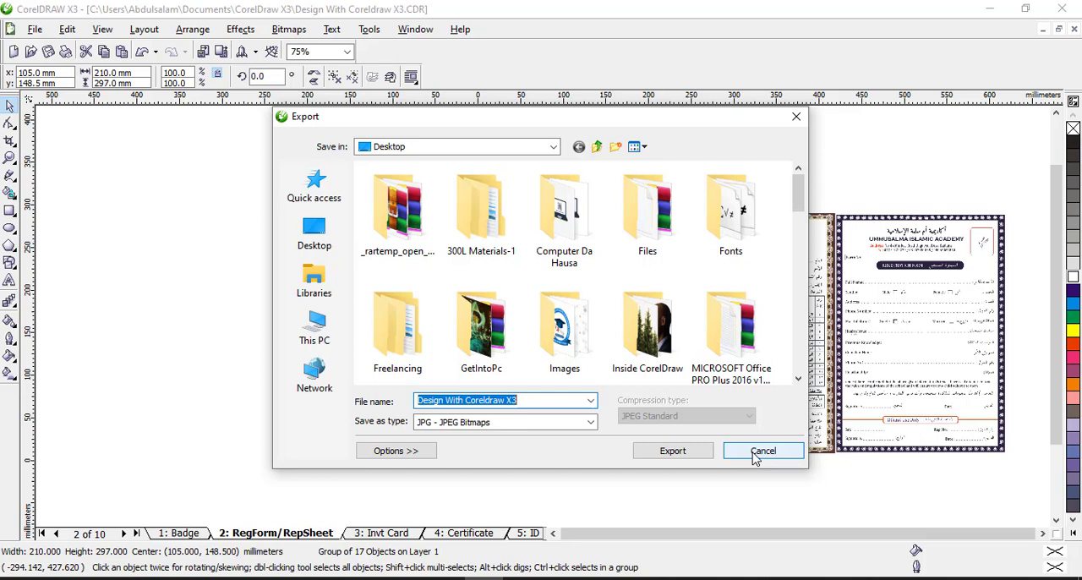
left_click(761, 451)
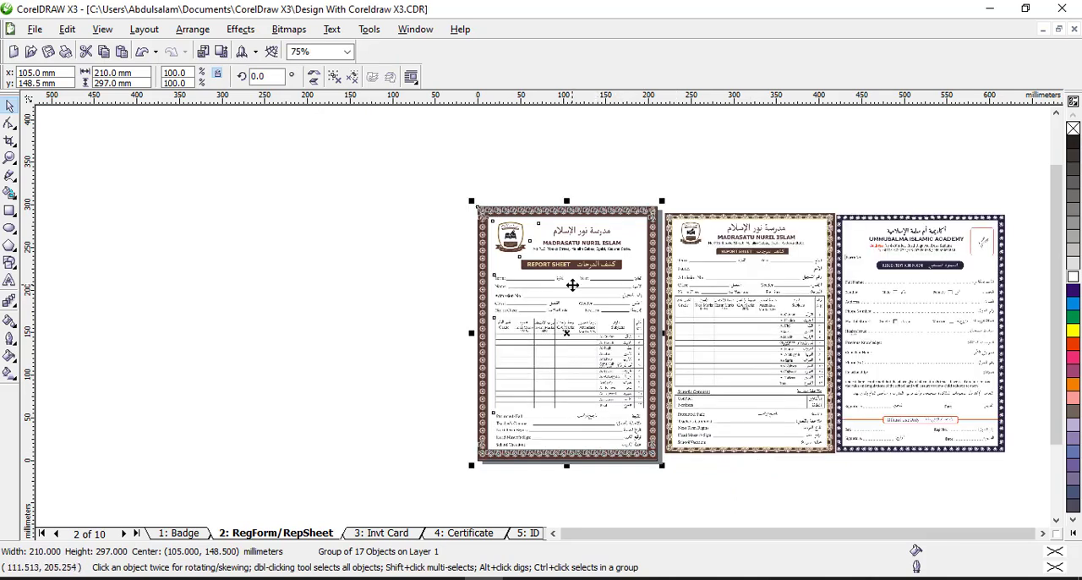
Draw a rectangle about 78 by 99 mm beside the registration form sample and round its corners to 19
left_click(444, 292)
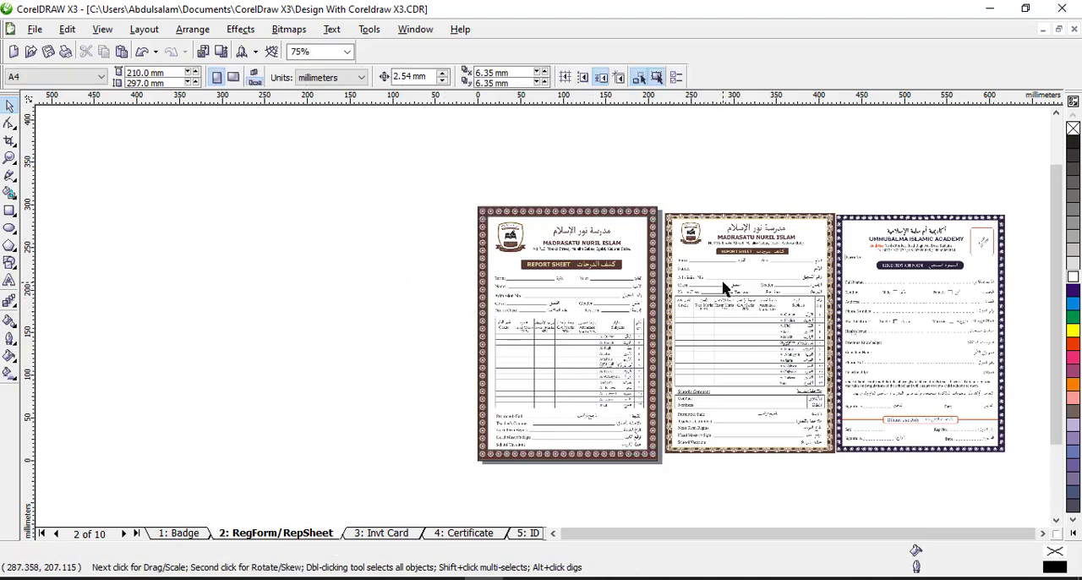
key("z")
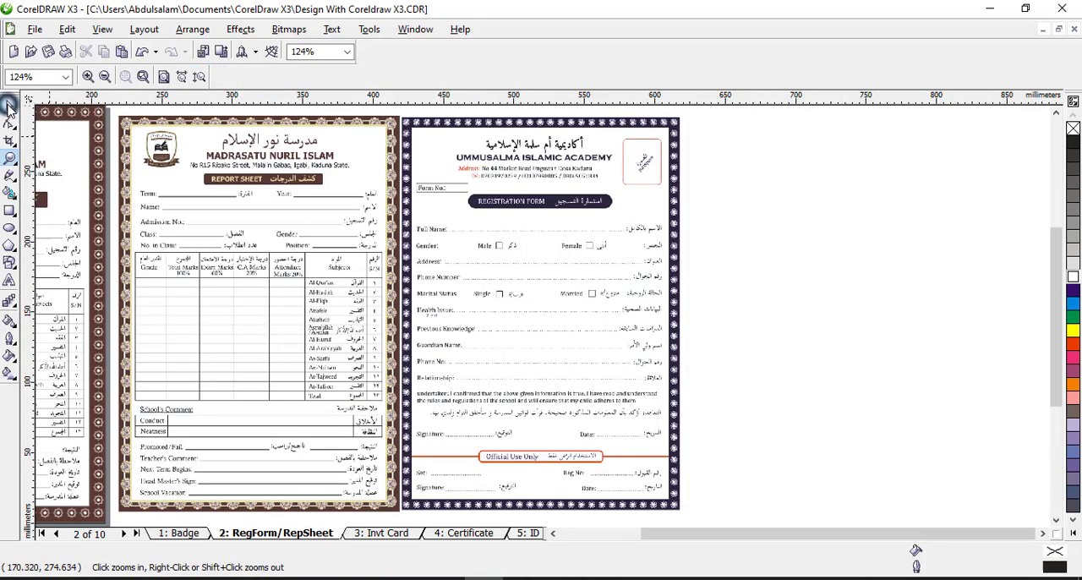
left_click(8, 107)
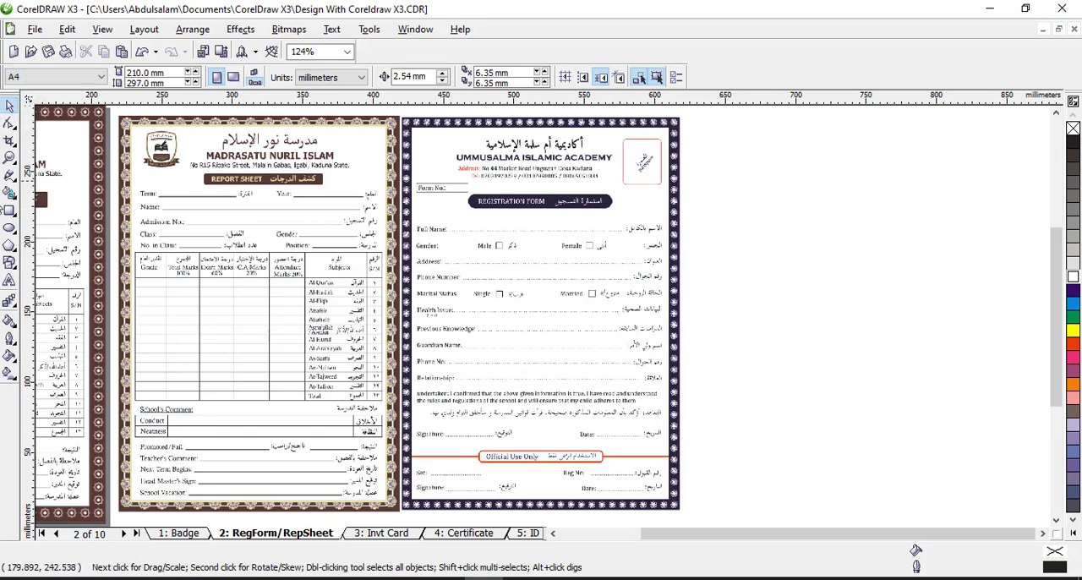
left_click(9, 210)
left_click_drag(727, 227, 837, 366)
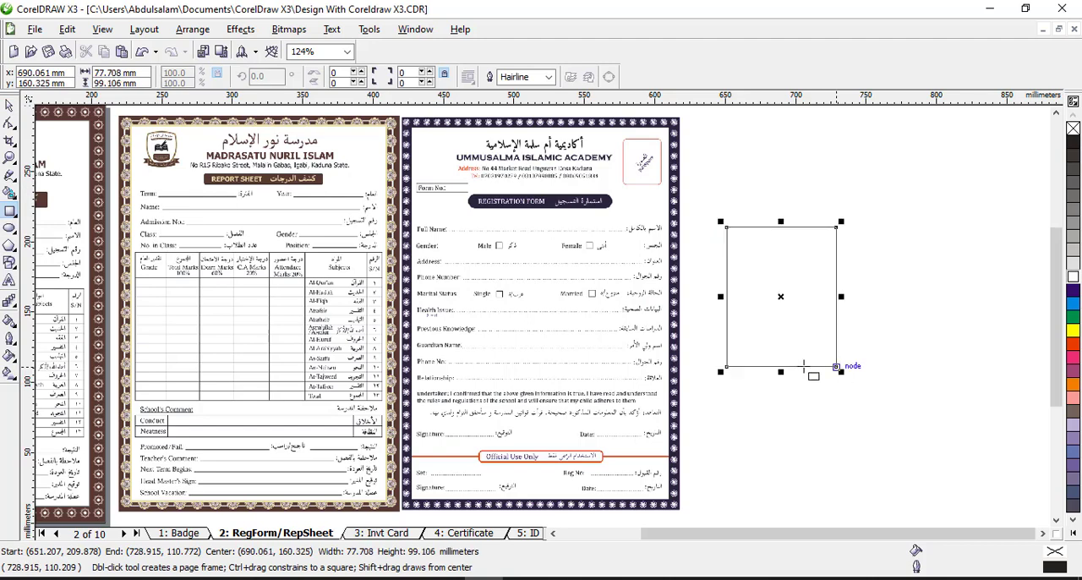
left_click(9, 123)
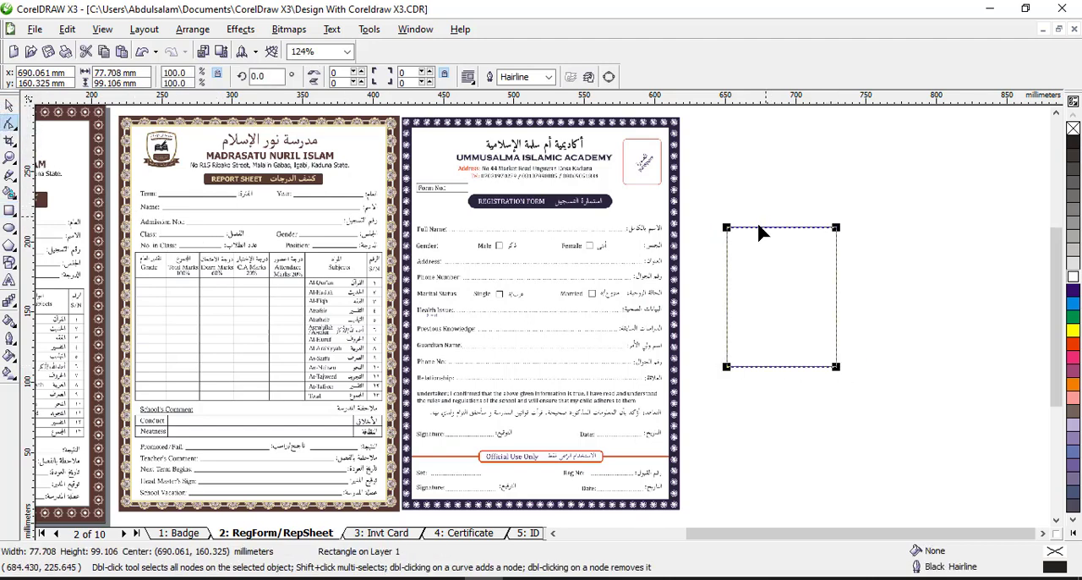
left_click_drag(726, 229, 724, 238)
left_click(10, 105)
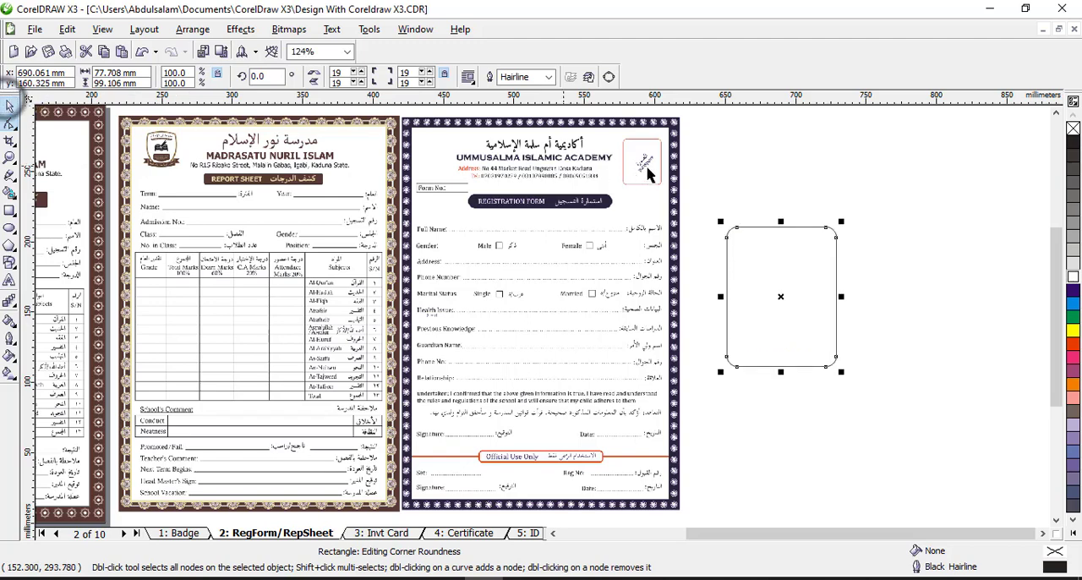
Examine the rounded passport box and the Form No. box on the registration form sample
left_click(9, 157)
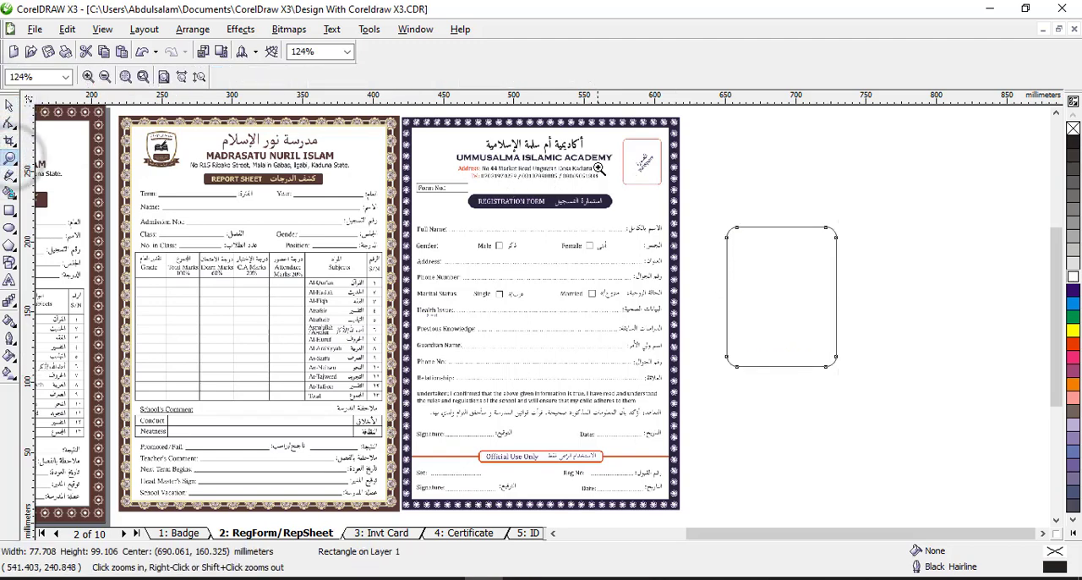
left_click_drag(607, 167, 806, 278)
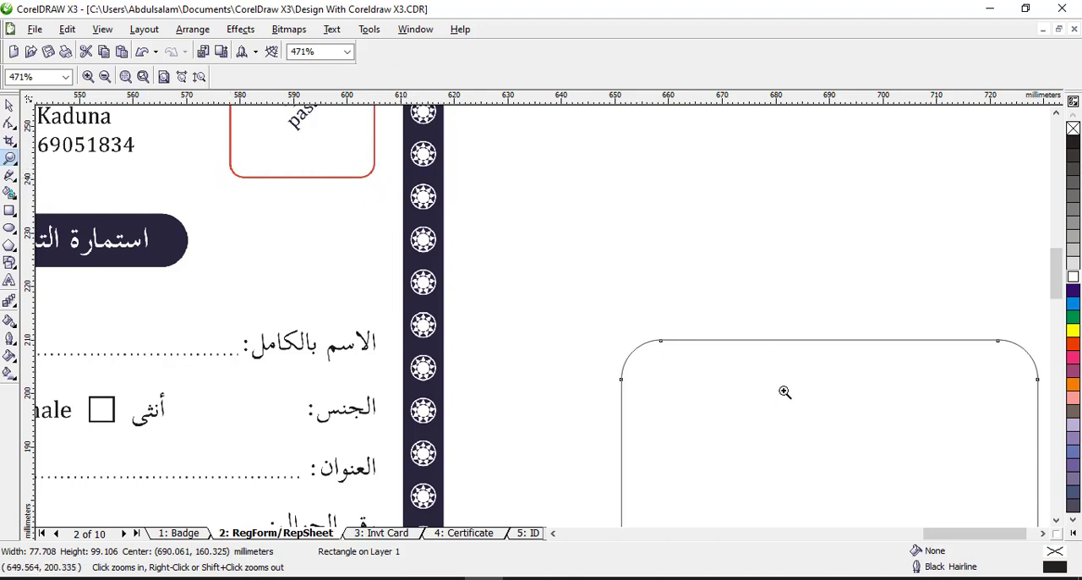
left_click(9, 124)
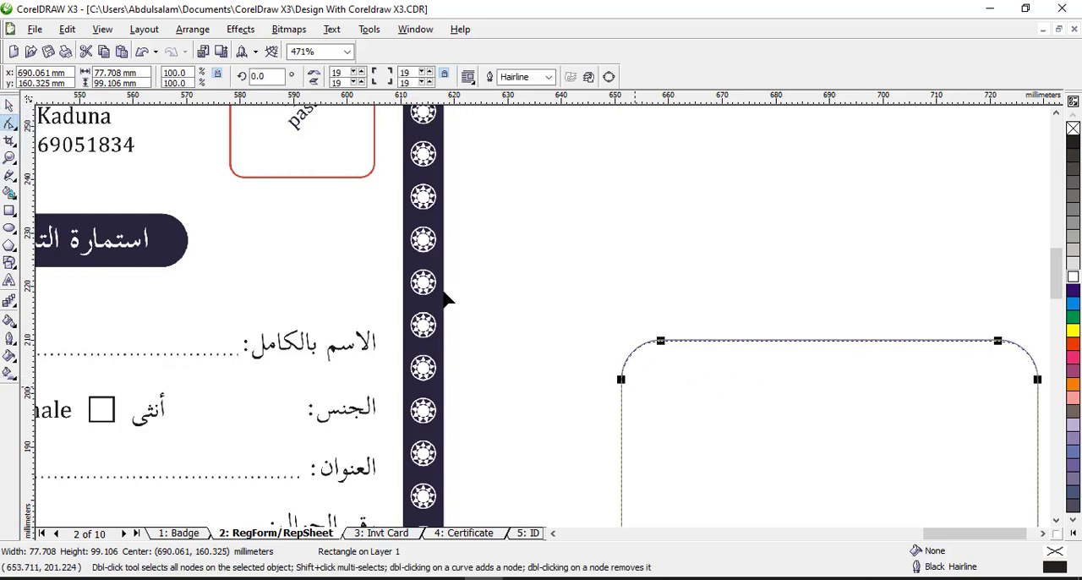
left_click(9, 158)
right_click(764, 324)
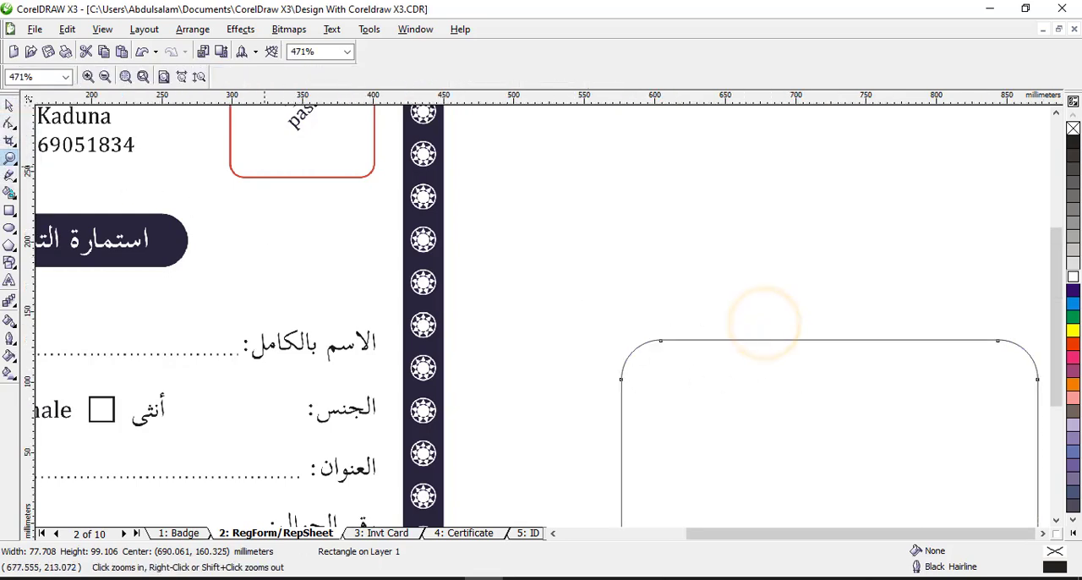
left_click(9, 104)
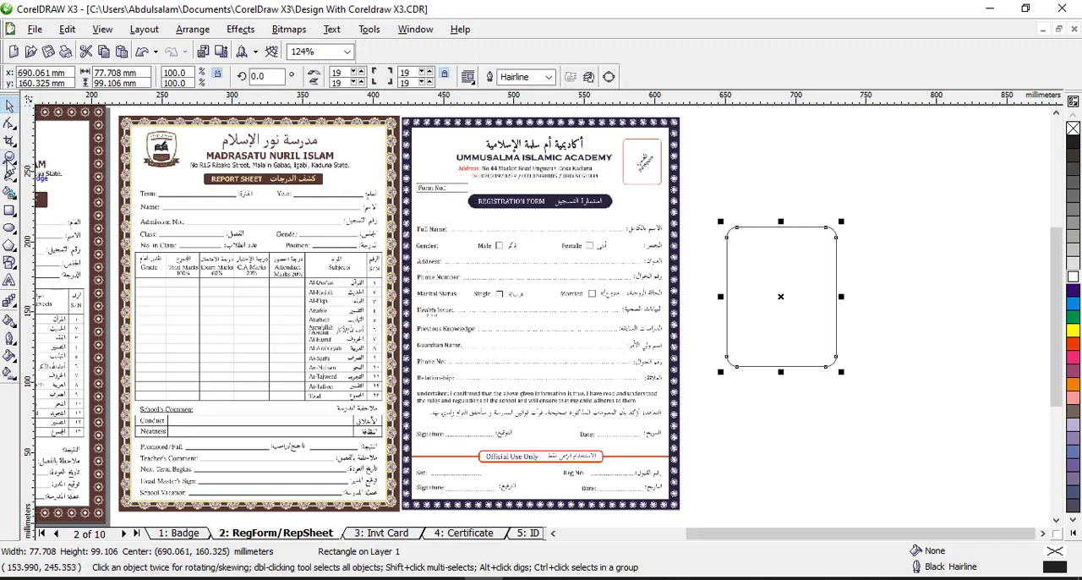
left_click(8, 158)
left_click_drag(407, 167, 489, 198)
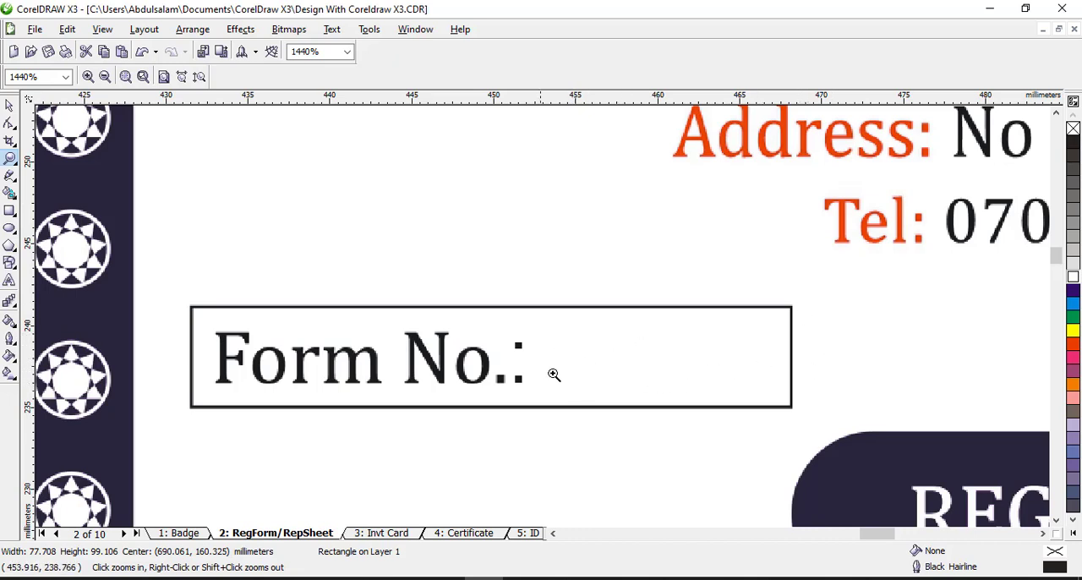
left_click(723, 311)
Delete the practice rounded rectangle beside the registration form sample
left_click(9, 108)
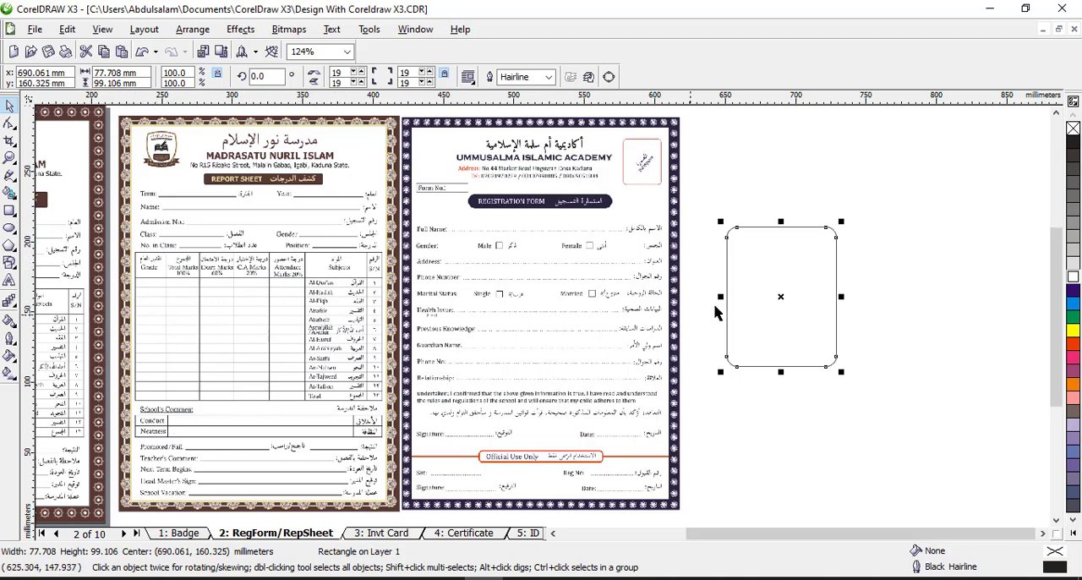
key("Delete")
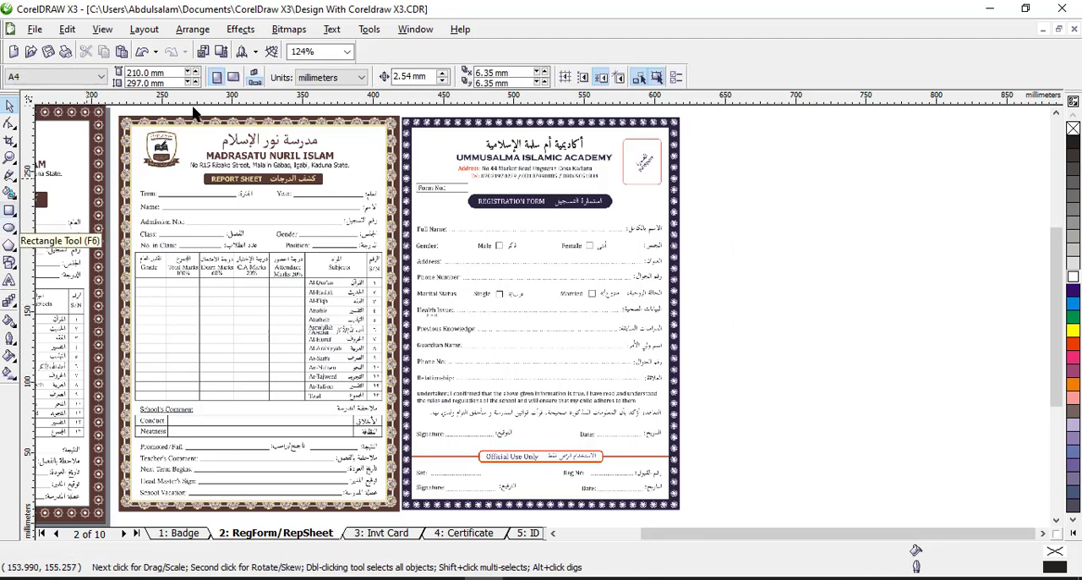
left_click(327, 31)
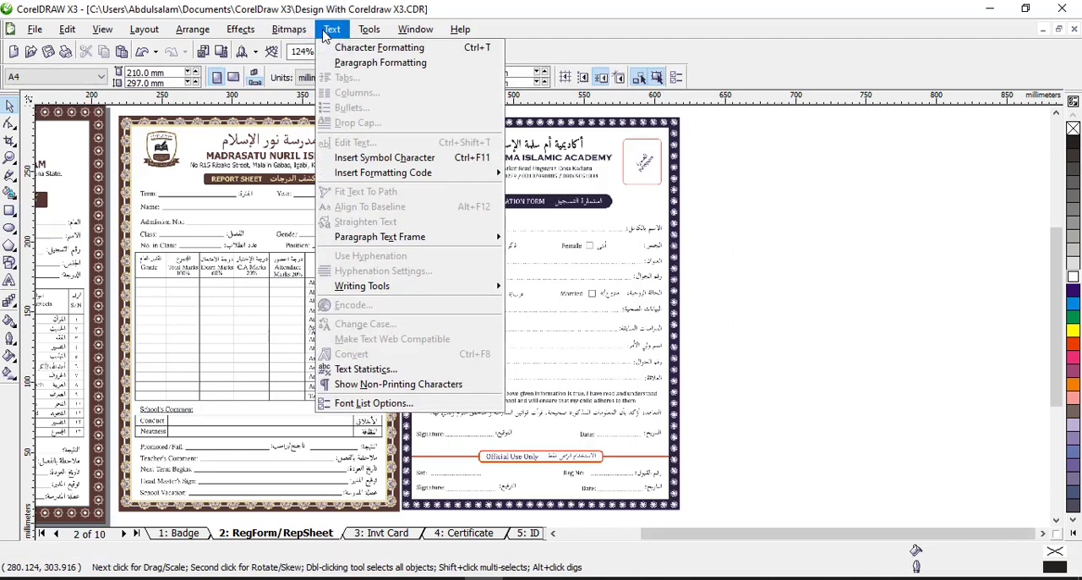
left_click(327, 32)
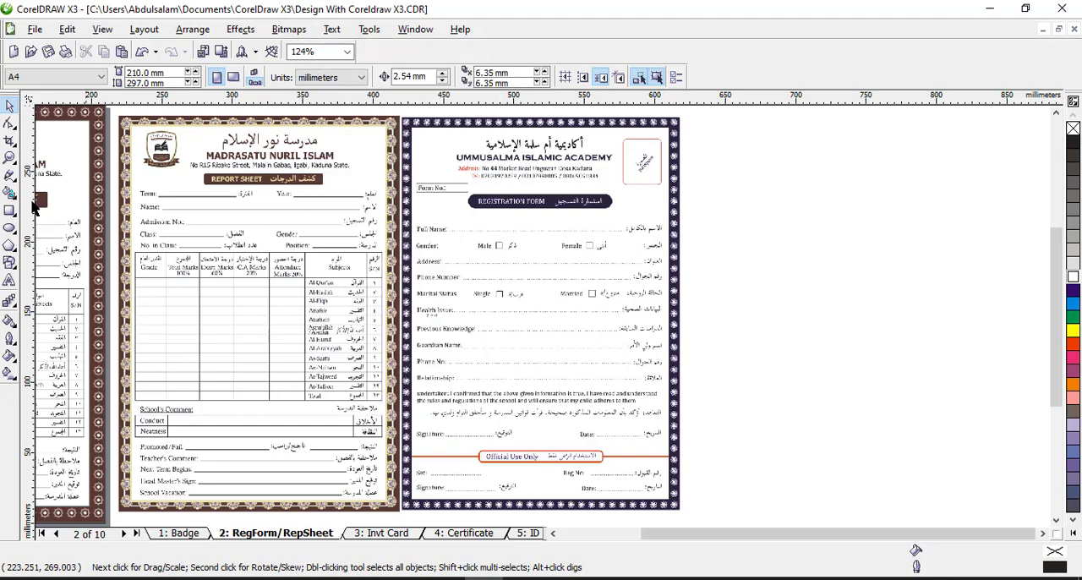
left_click(10, 265)
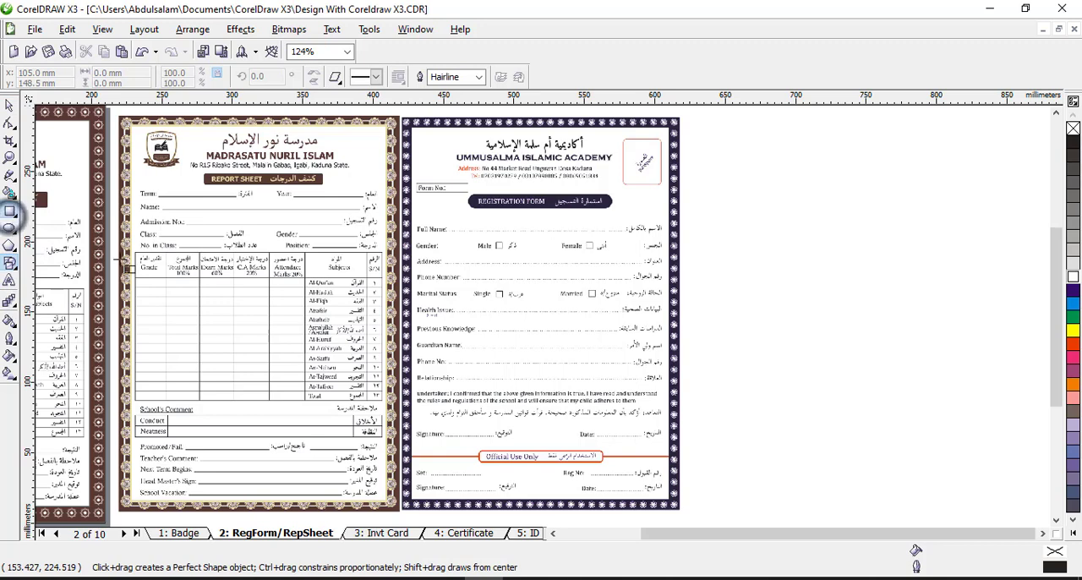
Draw a rectangle about 209 by 142 mm beside the registration form sample, with a full-width horizontal line near its upper edge
left_click(10, 210)
left_click_drag(723, 243, 1018, 440)
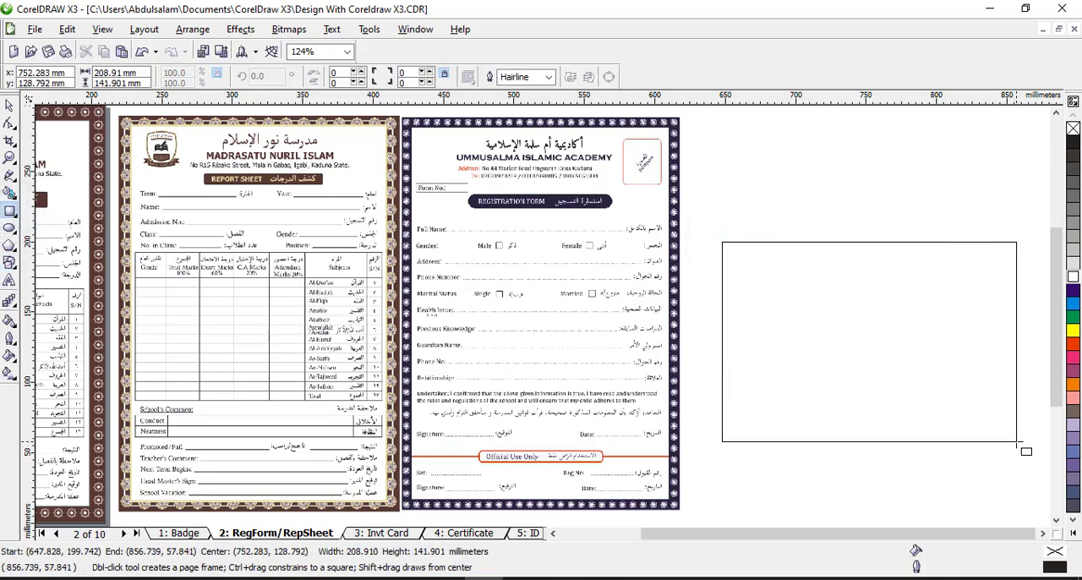
left_click(10, 176)
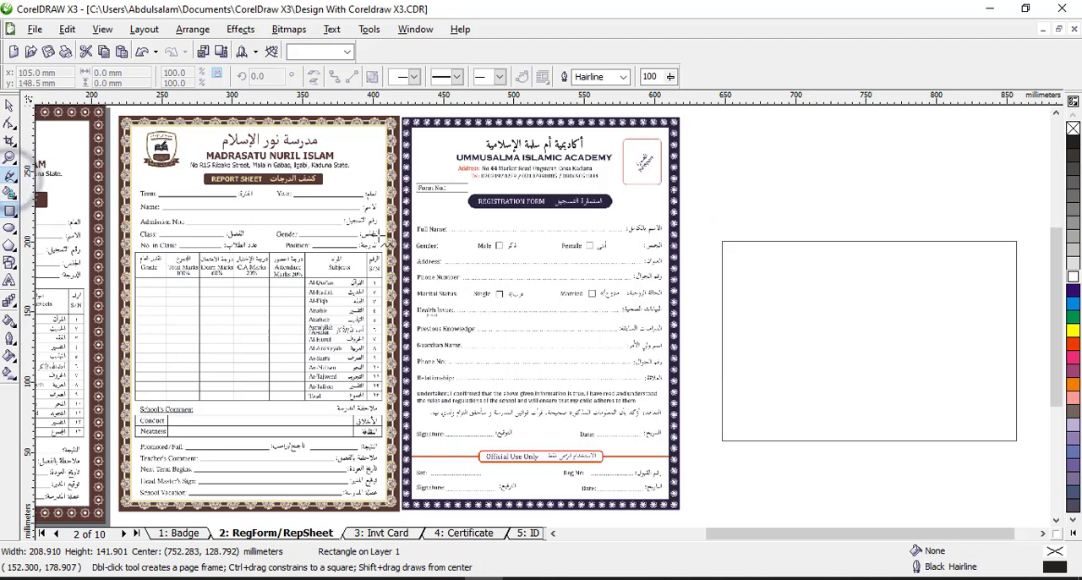
left_click(723, 265)
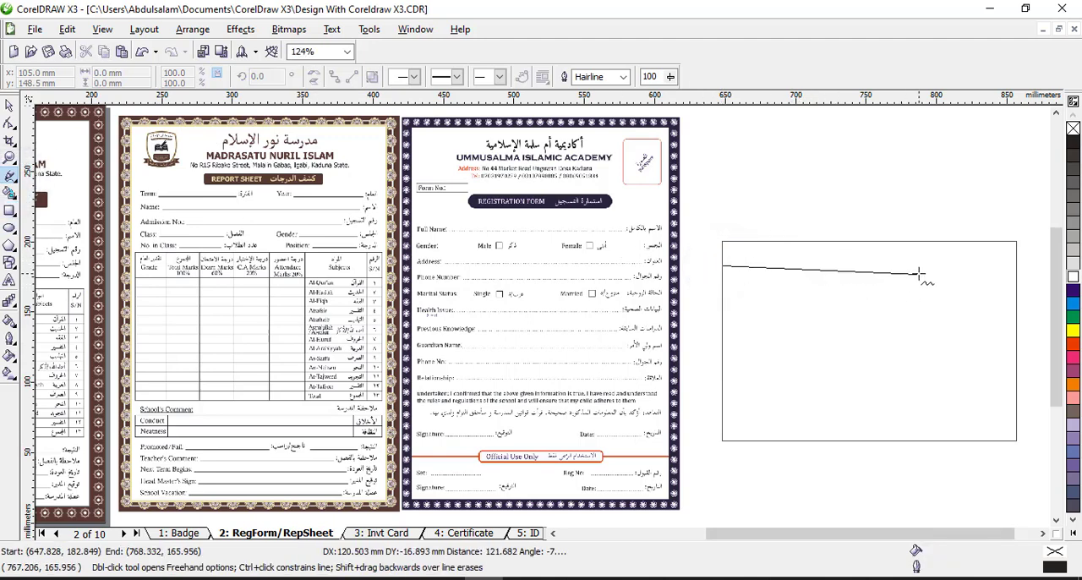
left_click(1017, 266)
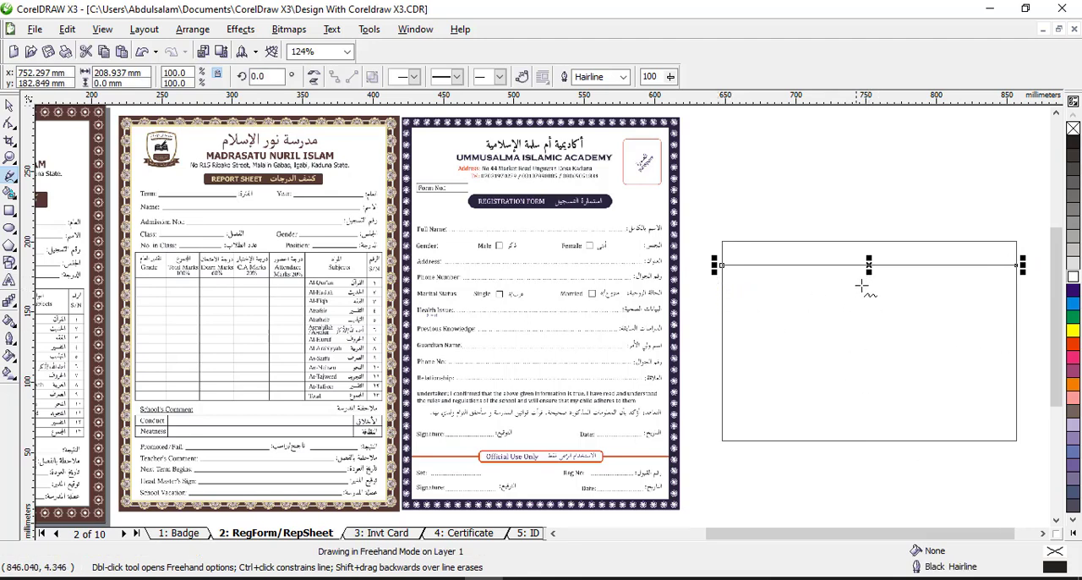
Copy the horizontal line about 15 mm downward and repeat the copy until evenly spaced rows fill the rectangle
left_click_drag(869, 266, 875, 287)
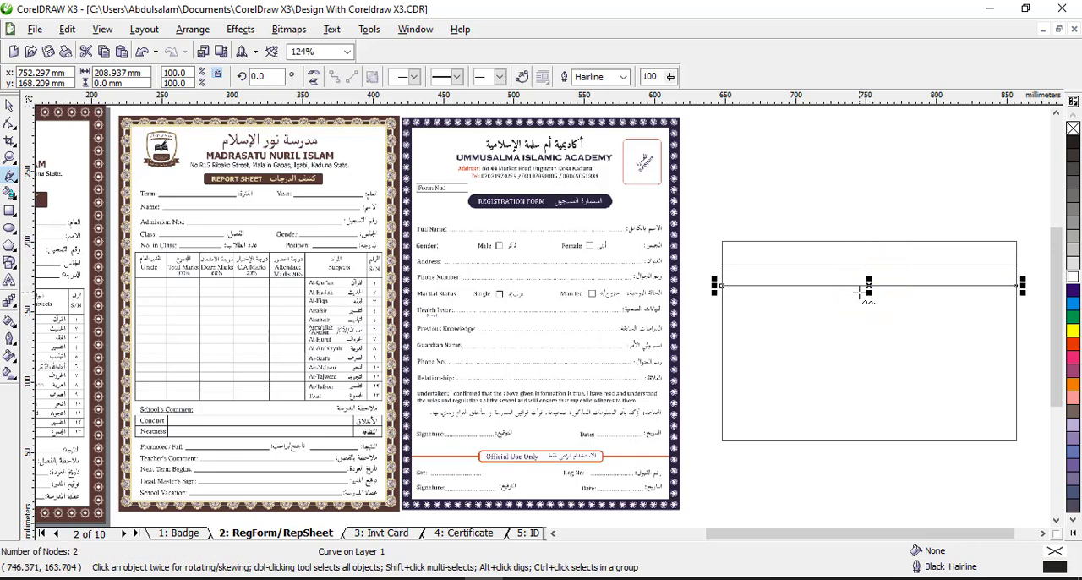
key("ctrl+r")
key("ctrl+r")
key("ctrl+r")
key("ctrl+r")
key("ctrl+r")
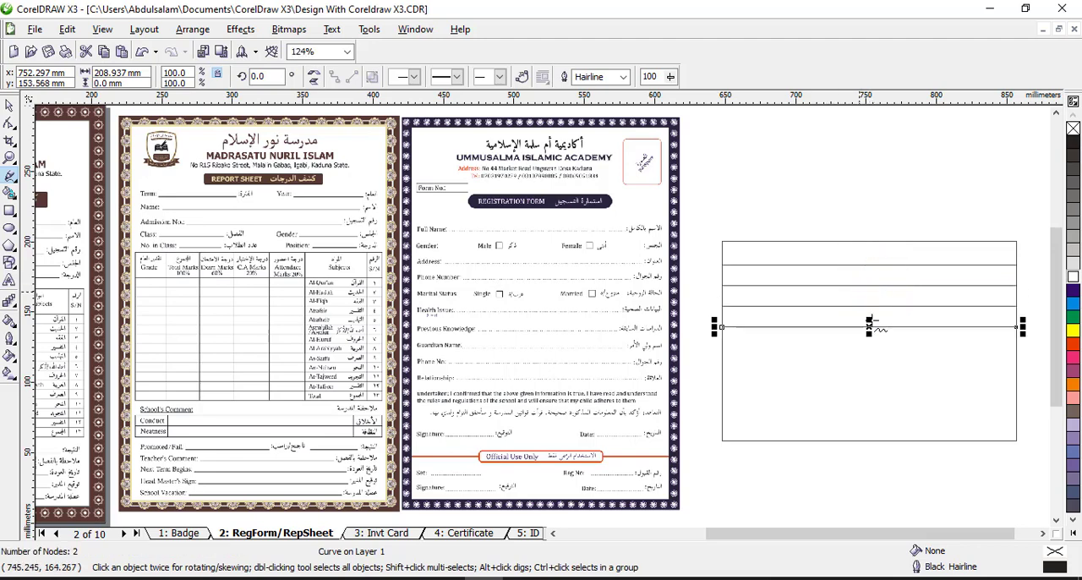
key("ctrl+r")
key("ctrl+r")
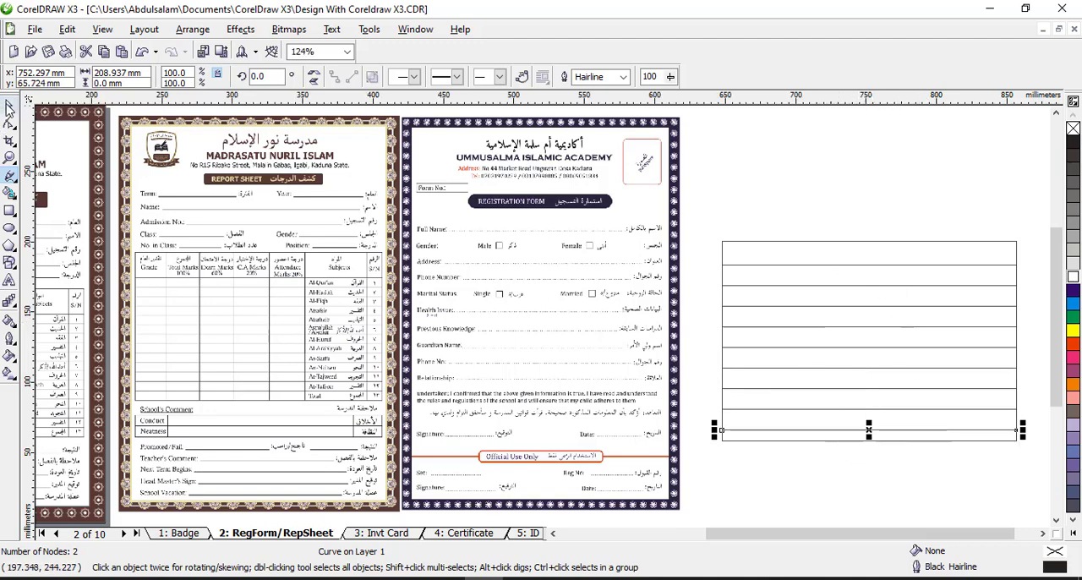
left_click(9, 107)
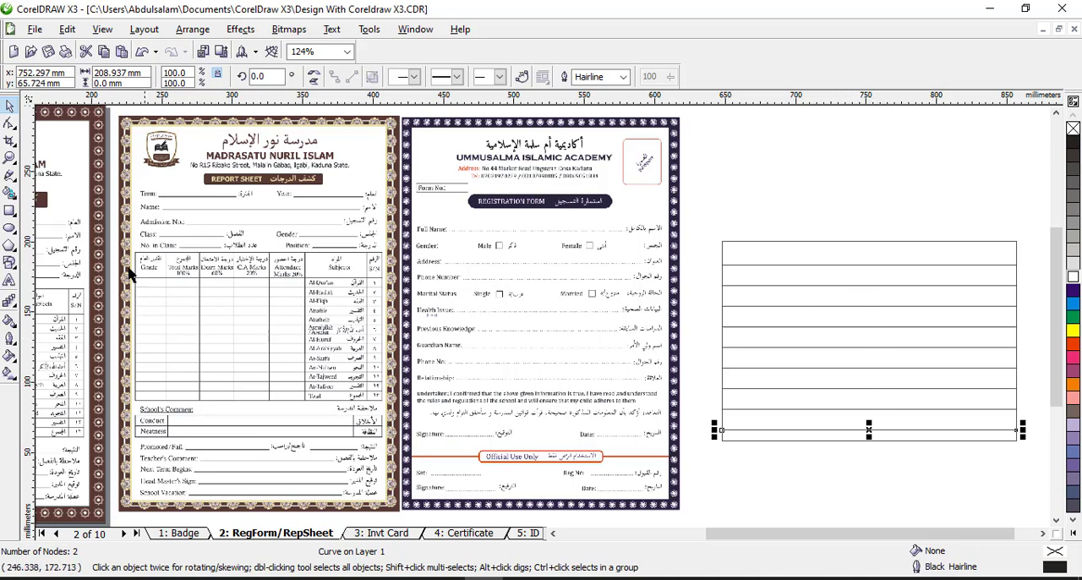
Draw a vertical freehand line about 142 mm long through all the rows, near the ruled rectangle's right edge
left_click(10, 175)
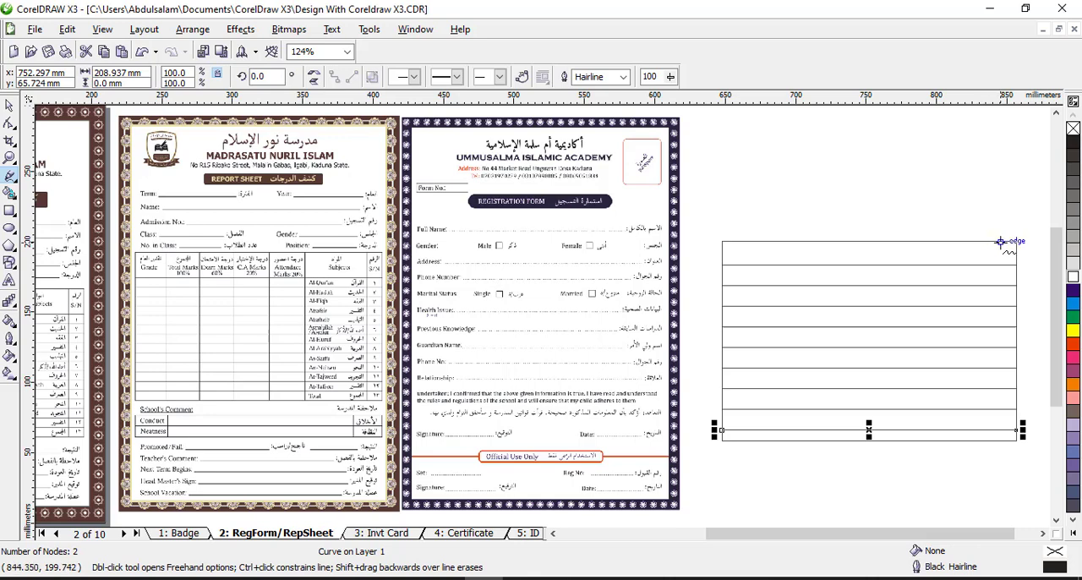
left_click_drag(1001, 241, 1002, 430)
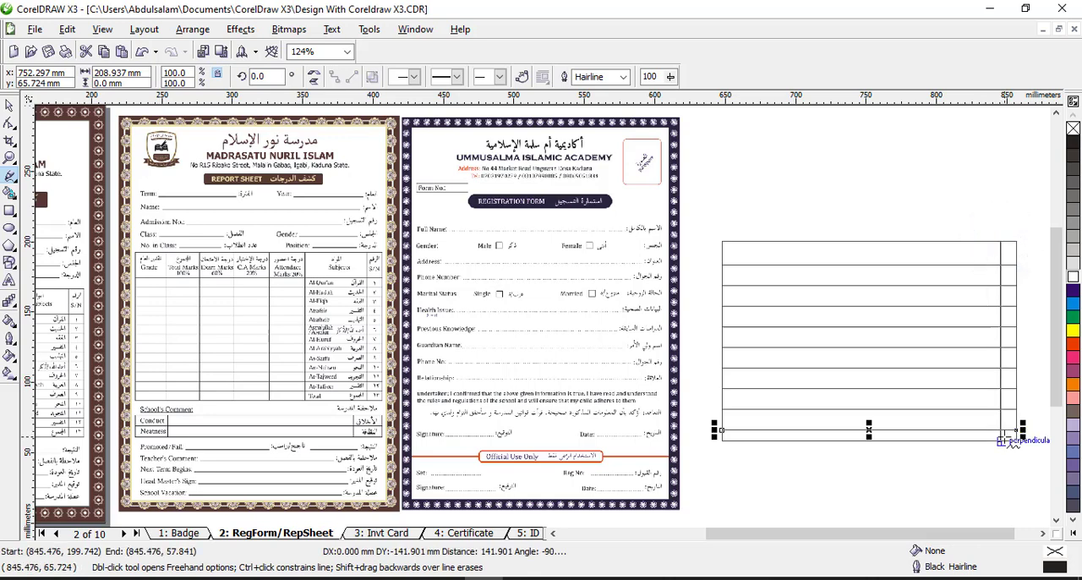
left_click(998, 440)
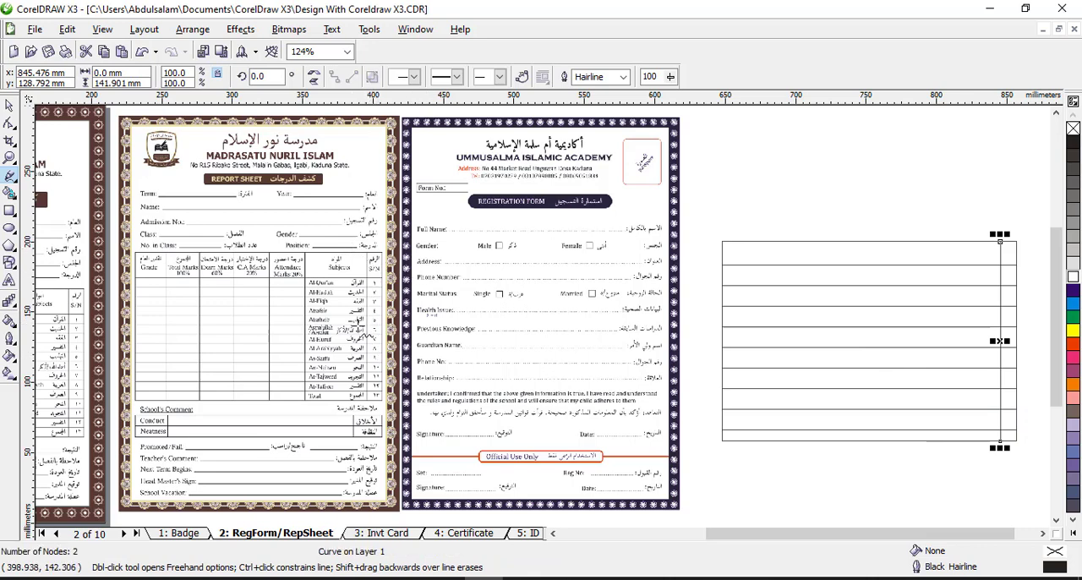
Move the registration form sample onto the A4 page, over the finished report sheet
left_click(11, 105)
mouse_move(550, 290)
left_mouse_down()
mouse_move(291, 221)
mouse_move(62, 182)
left_mouse_up()
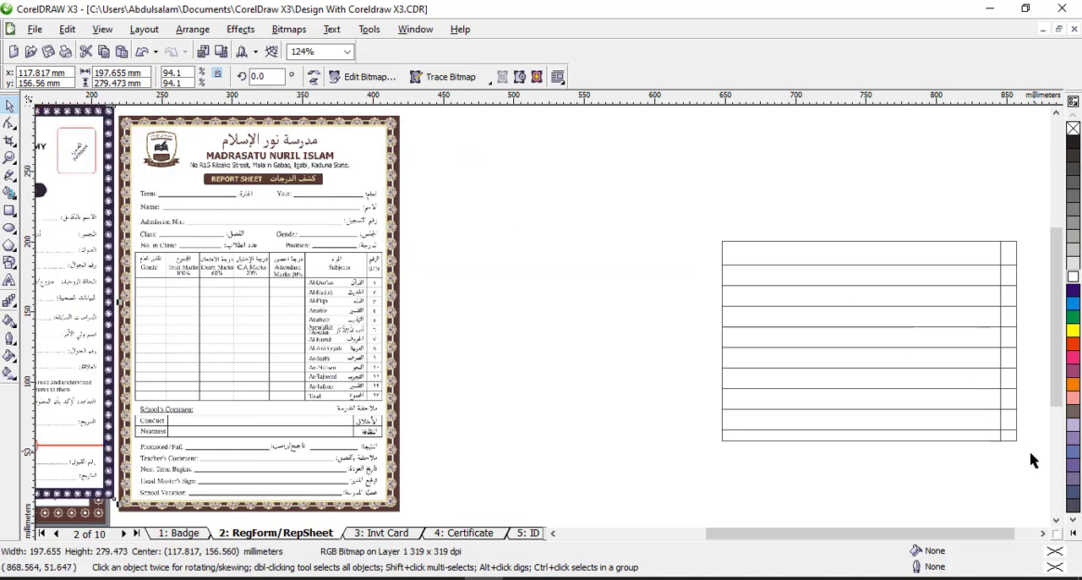
Move the whole ruled rectangle with its lines about 216 mm horizontally, placing it beside the report sheet sample
left_click_drag(1029, 454, 710, 206)
left_click_drag(858, 302, 556, 298)
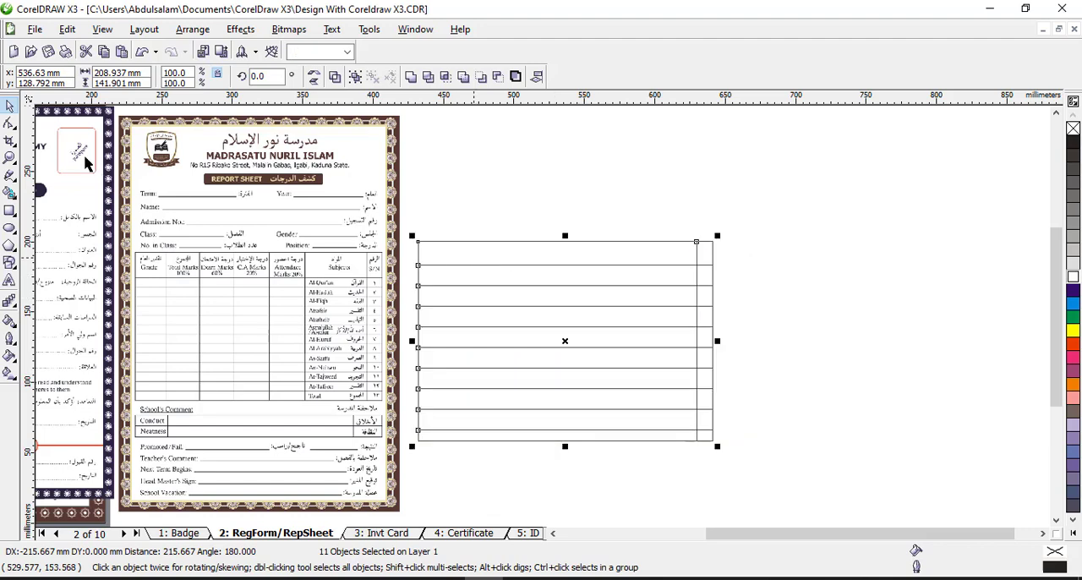
Draw two more vertical freehand lines about 142 mm long through all rows, dividing the wide column left of the narrow one
left_click(10, 157)
left_click_drag(131, 213, 735, 470)
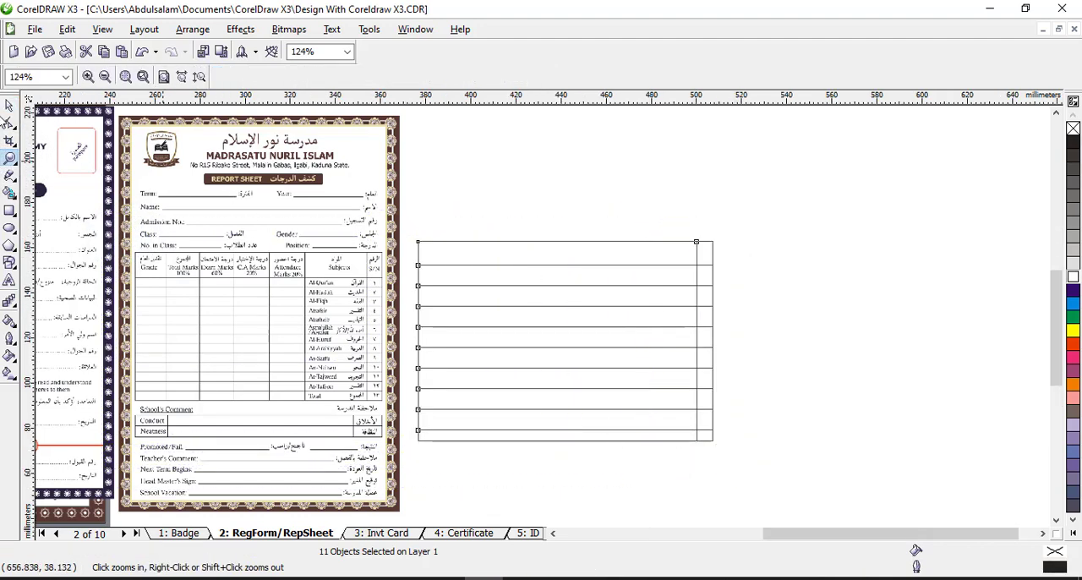
left_click(8, 107)
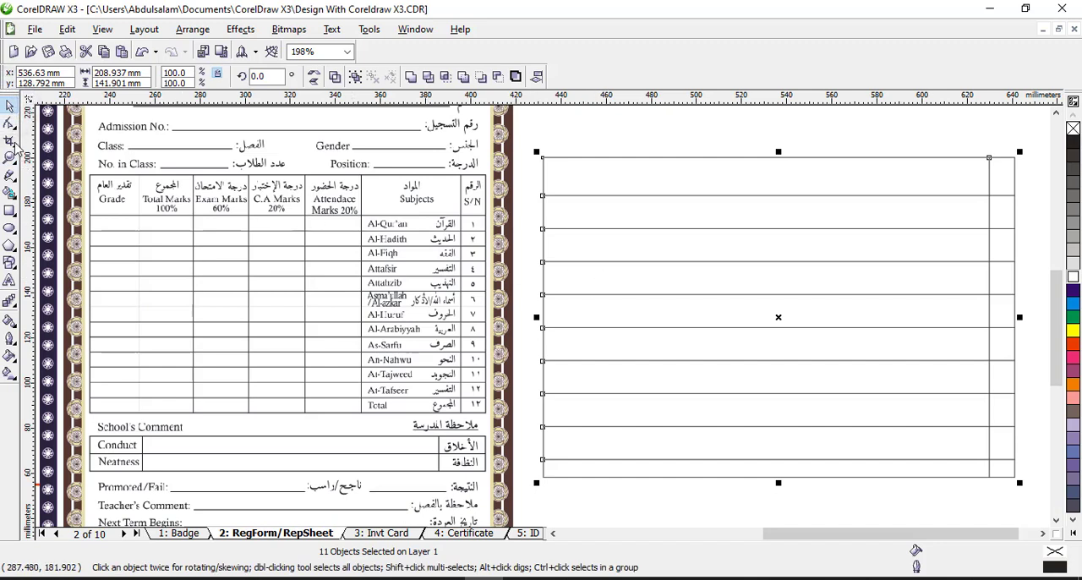
left_click(13, 175)
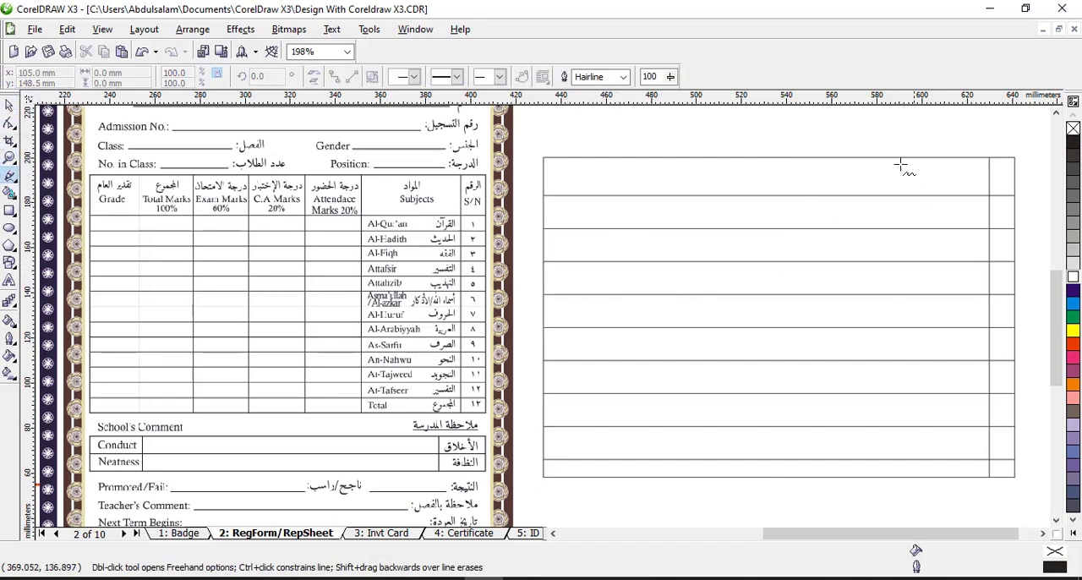
left_click(870, 157)
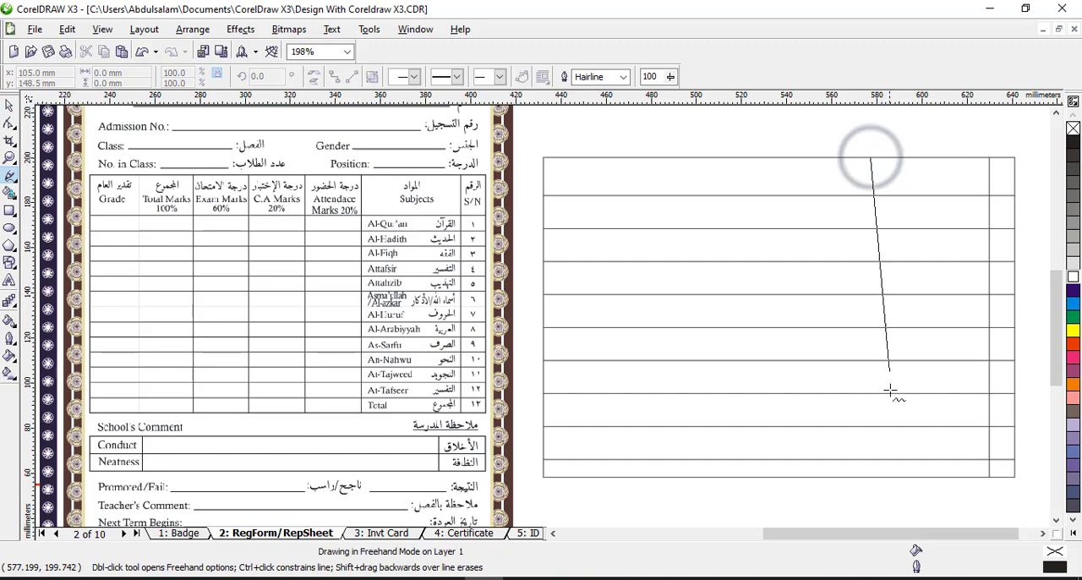
left_click(871, 474)
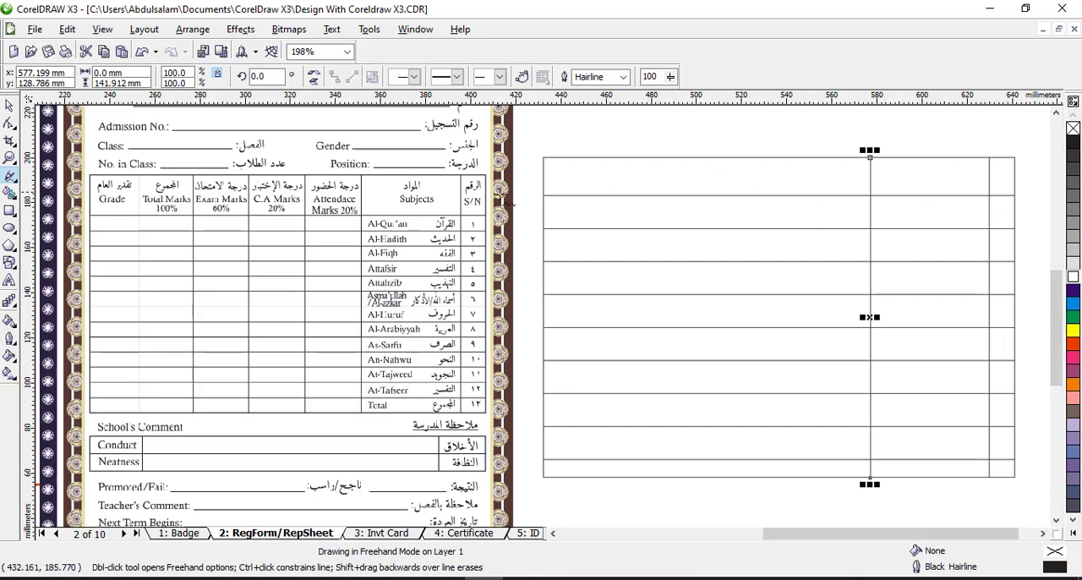
left_click(998, 479)
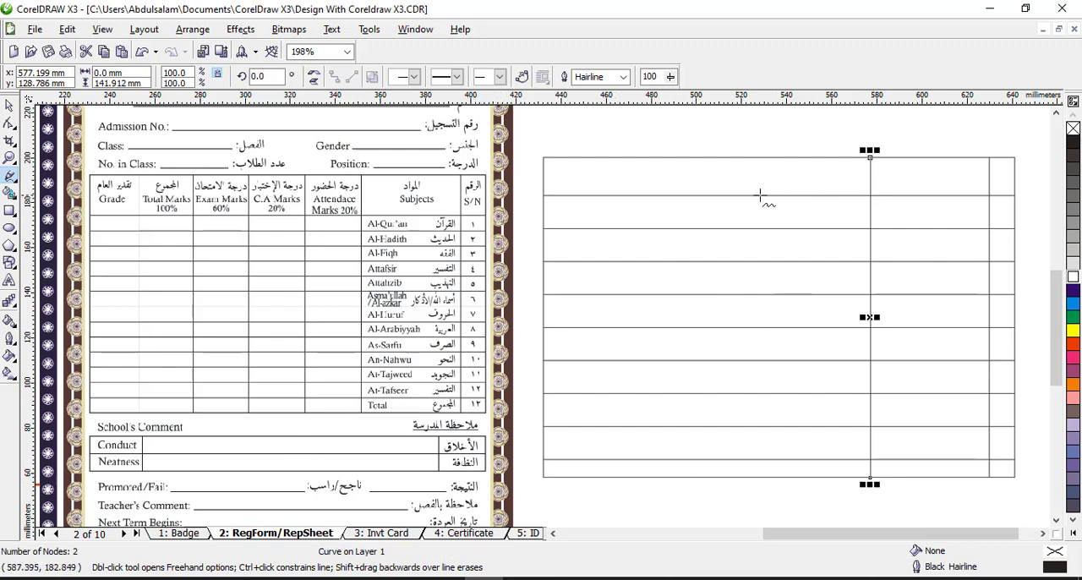
left_click(787, 158)
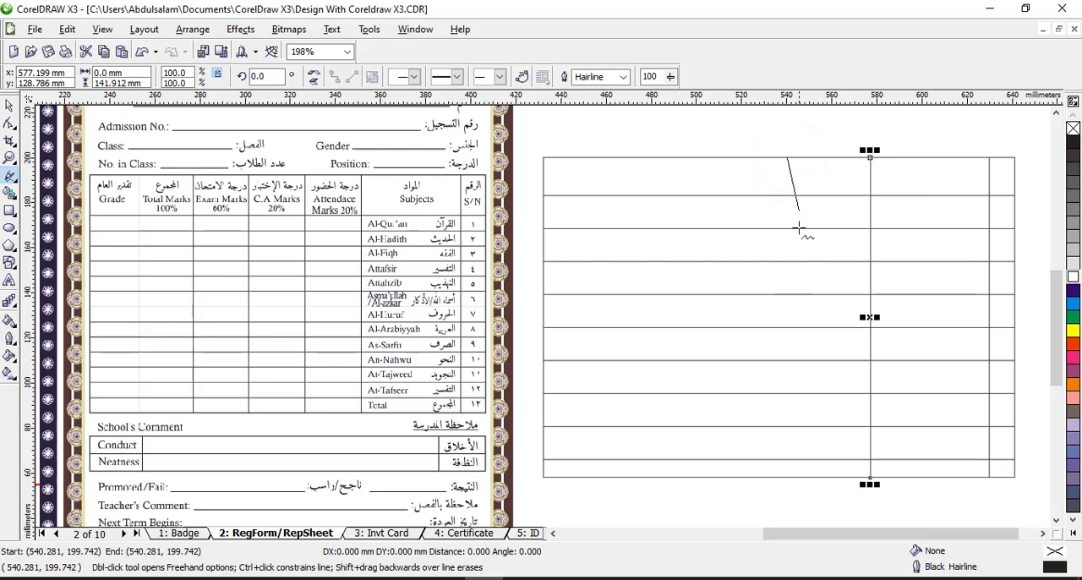
left_click(787, 477)
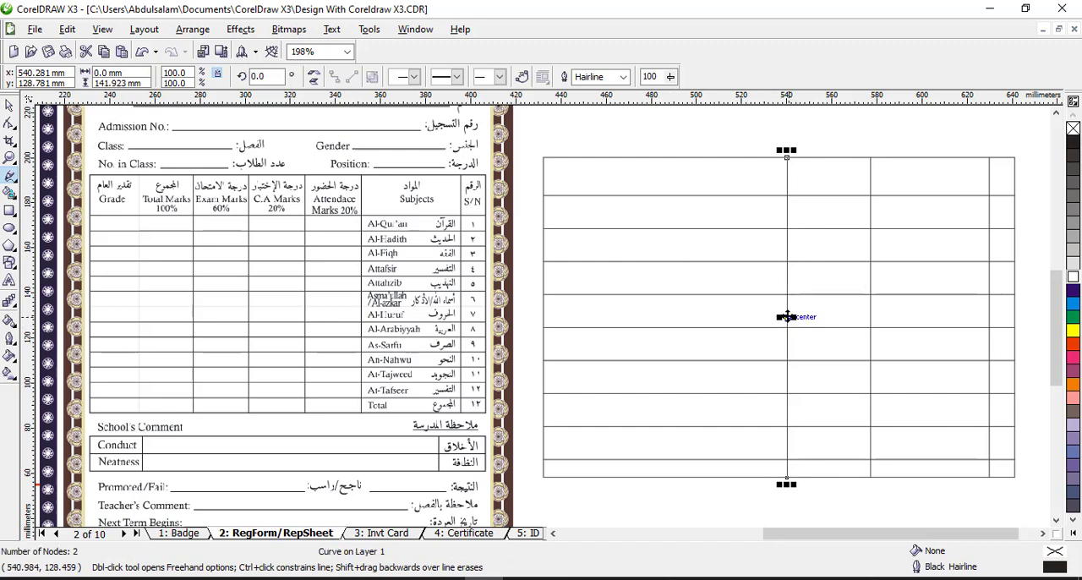
Copy the leftmost vertical line about 26 mm further left and repeat the duplicate twice at the same spacing
key("space")
left_click_drag(786, 315, 728, 311)
key("ctrl+r")
key("ctrl+r")
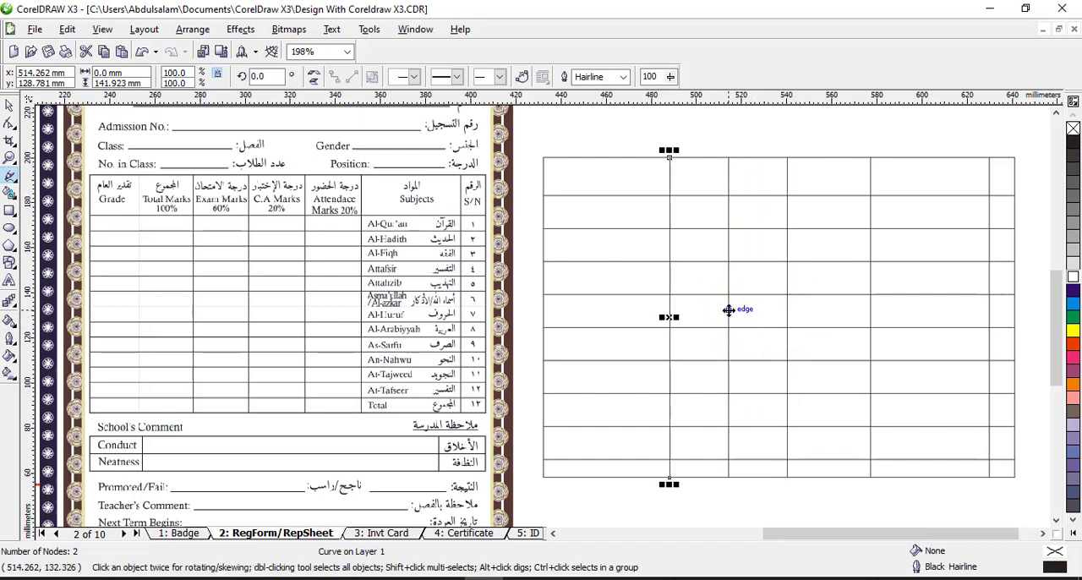
left_click(67, 29)
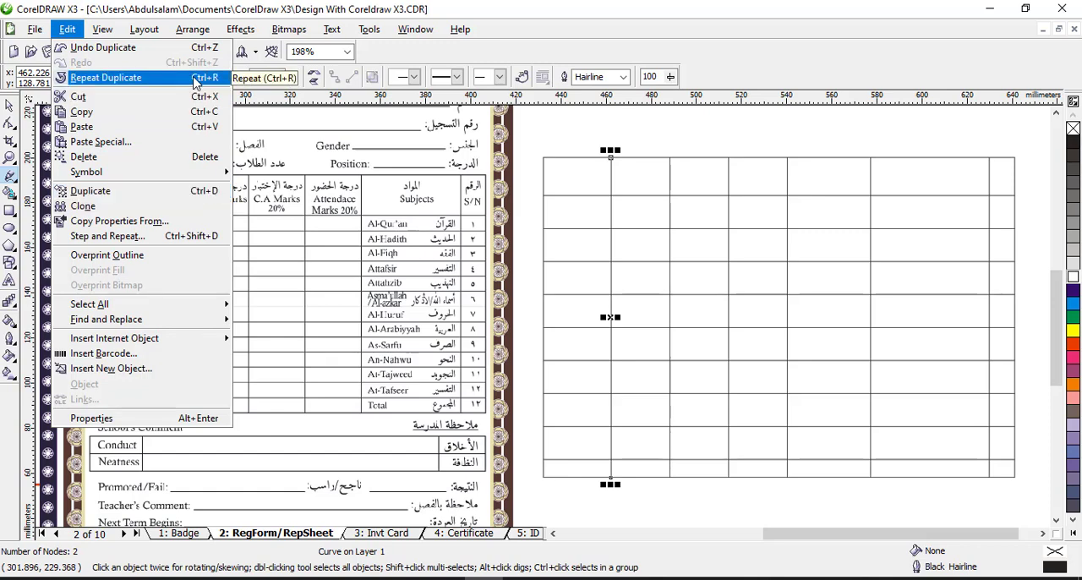
Select the whole table, flip it vertically and back, and mirror it horizontally to put the narrow column on the left
left_click(10, 104)
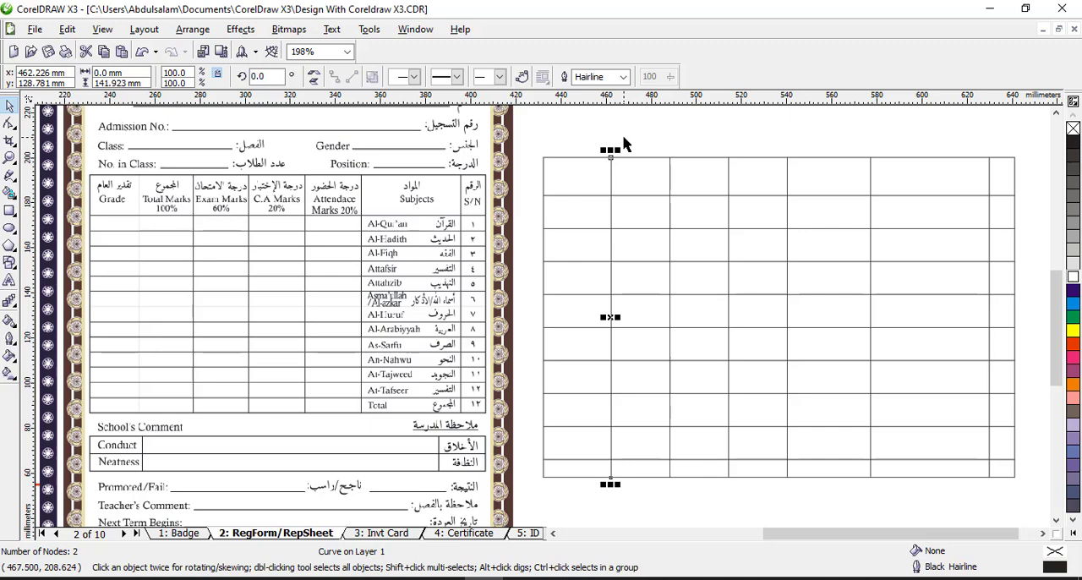
left_click_drag(1026, 491, 531, 143)
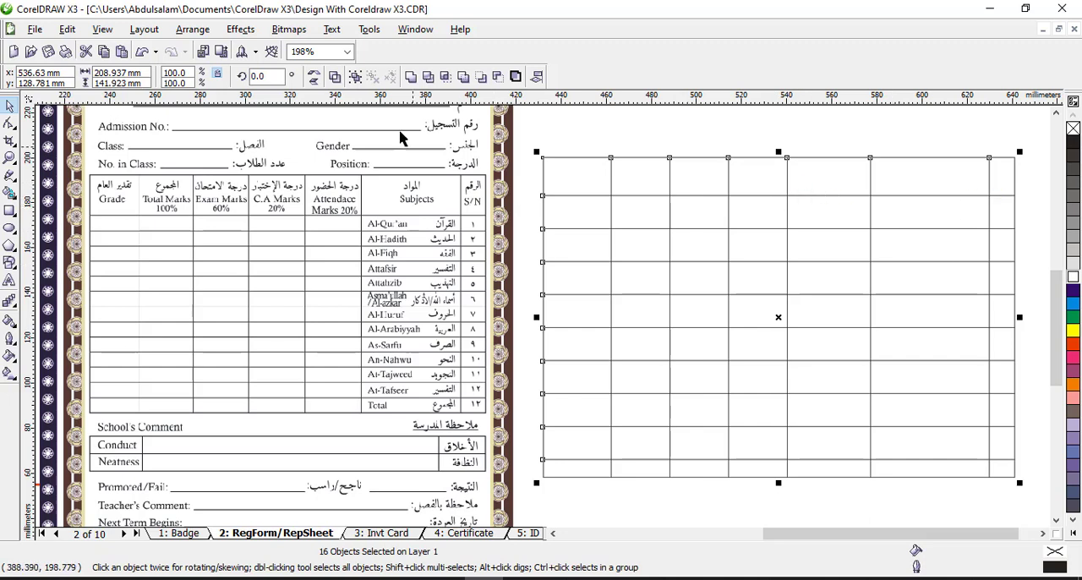
left_click(312, 84)
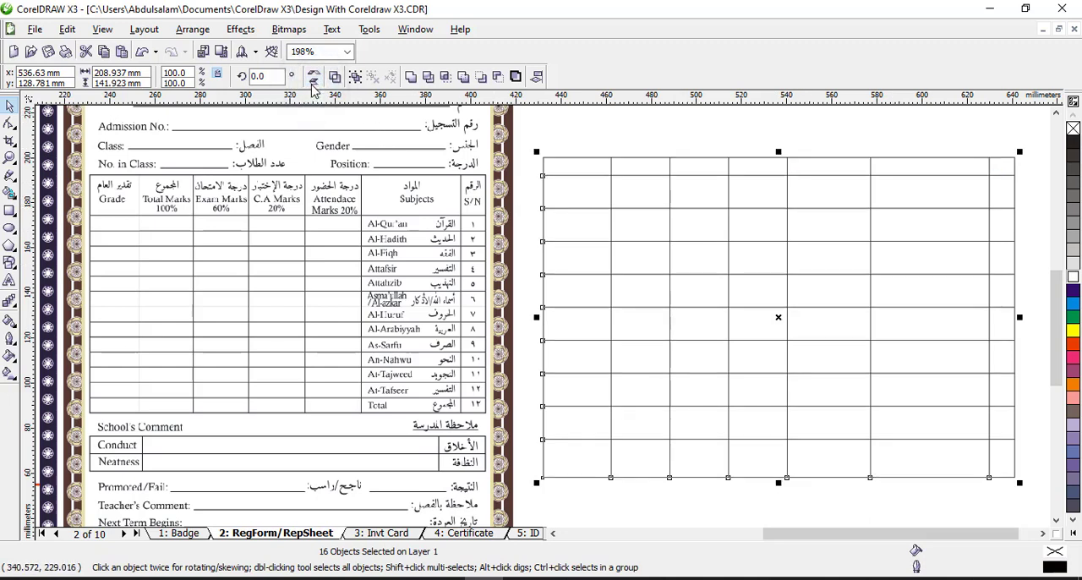
left_click(312, 85)
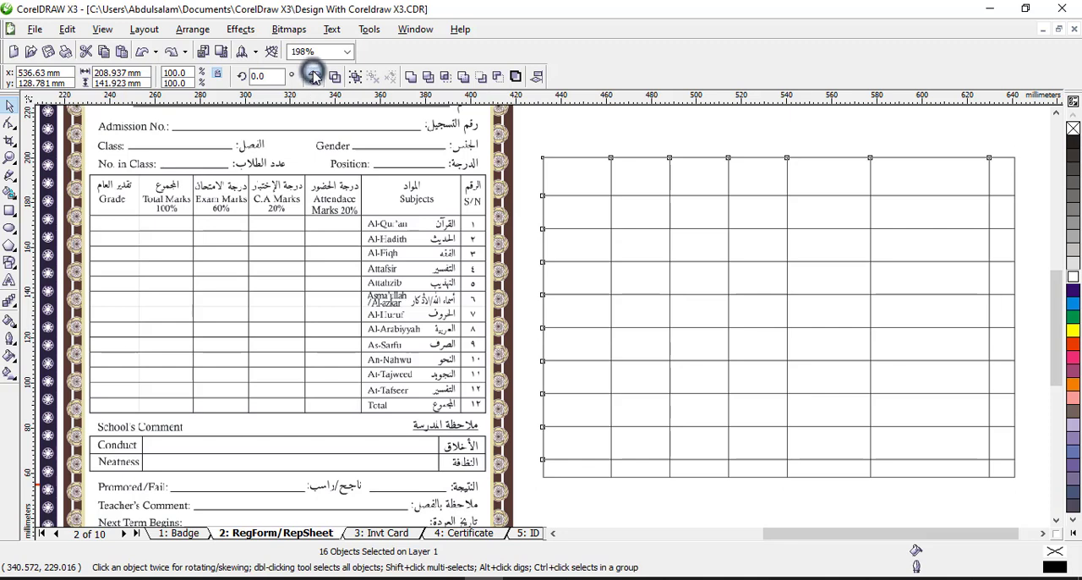
left_click(311, 72)
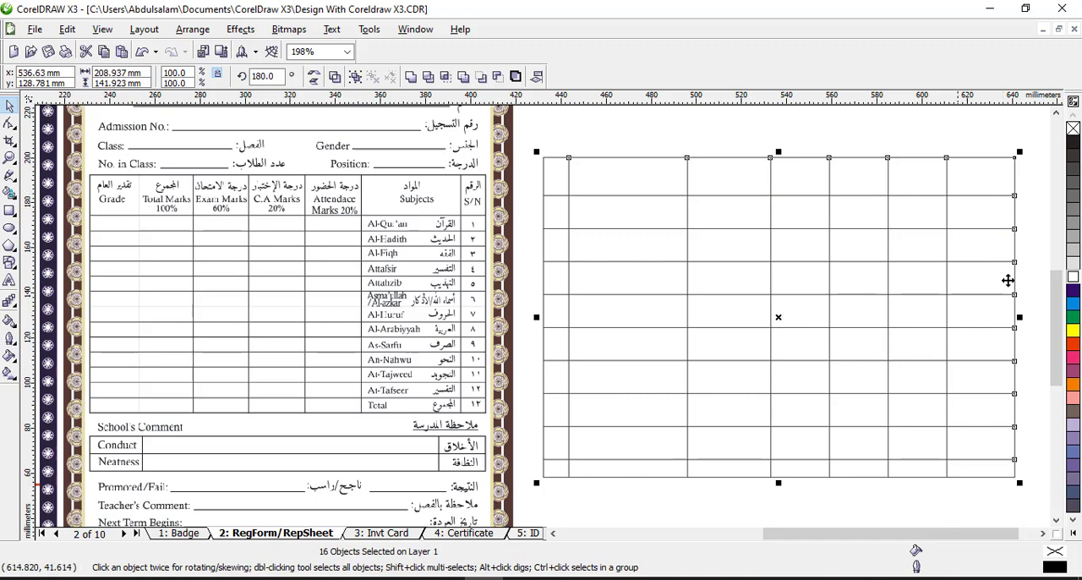
left_click(667, 141)
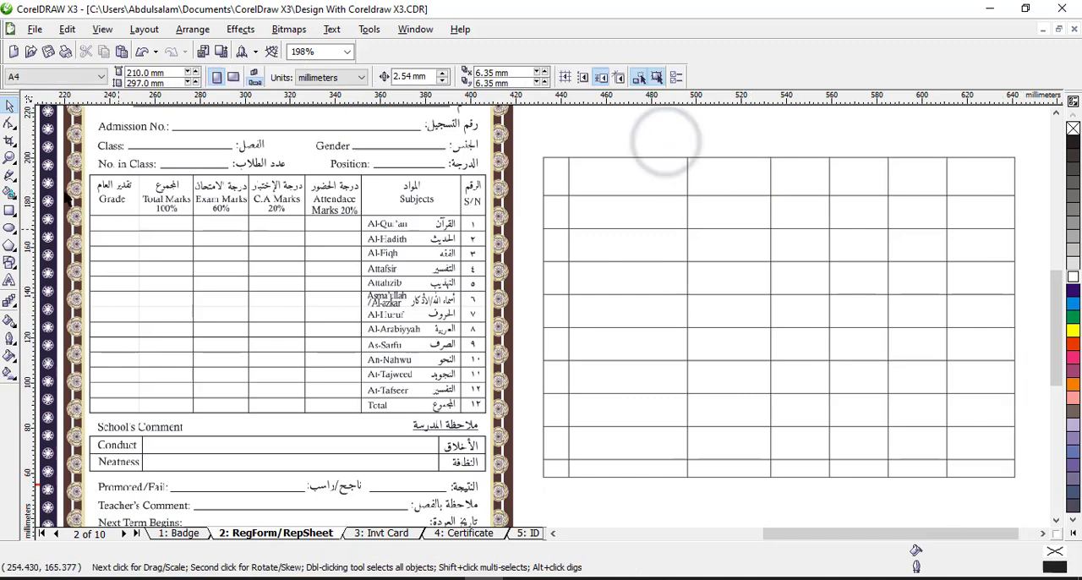
key("z")
right_click(674, 301)
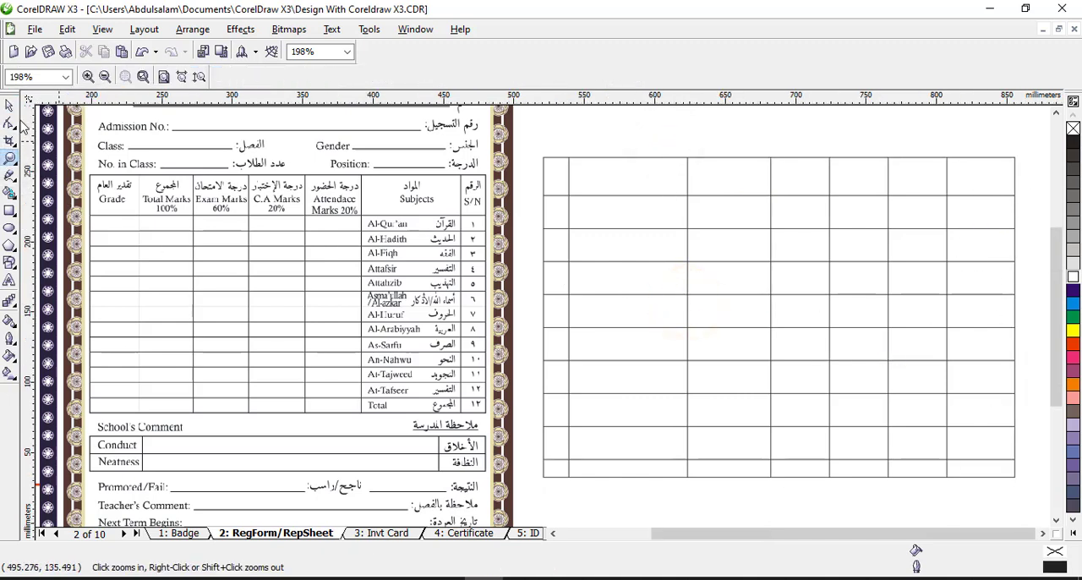
left_click(6, 105)
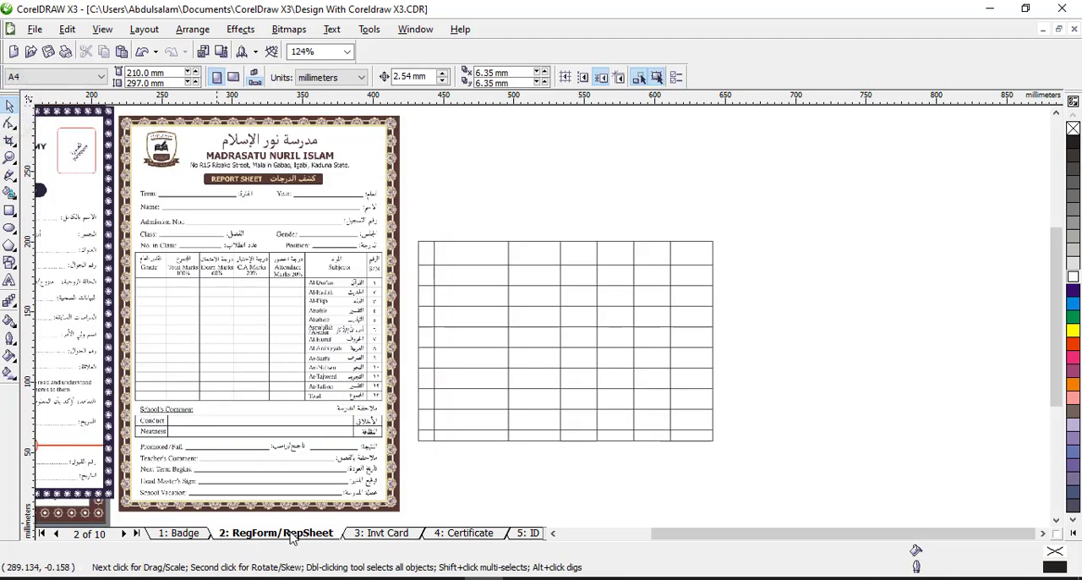
left_click(8, 158)
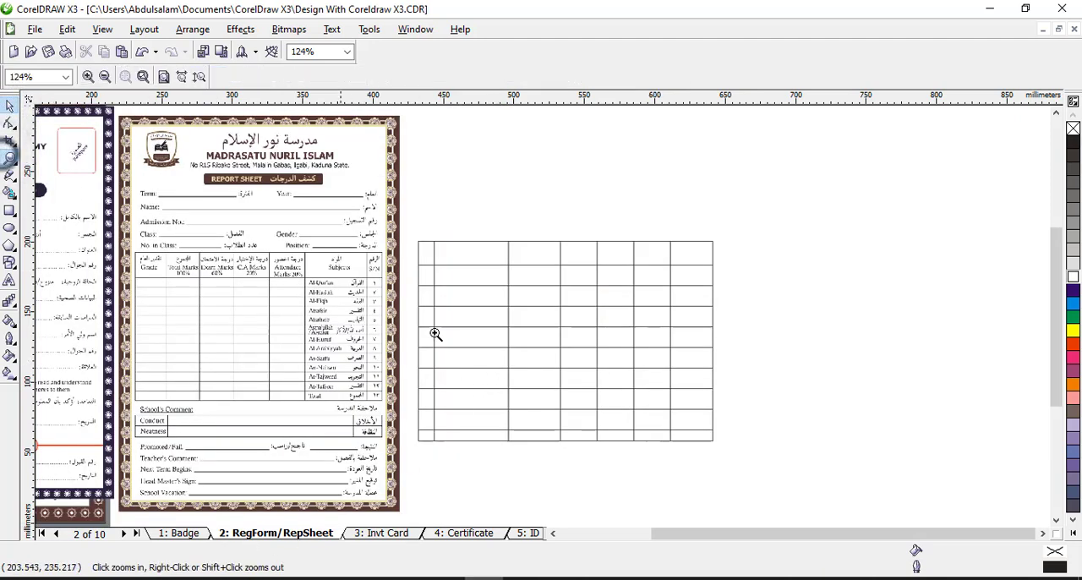
left_click(512, 364, "shift")
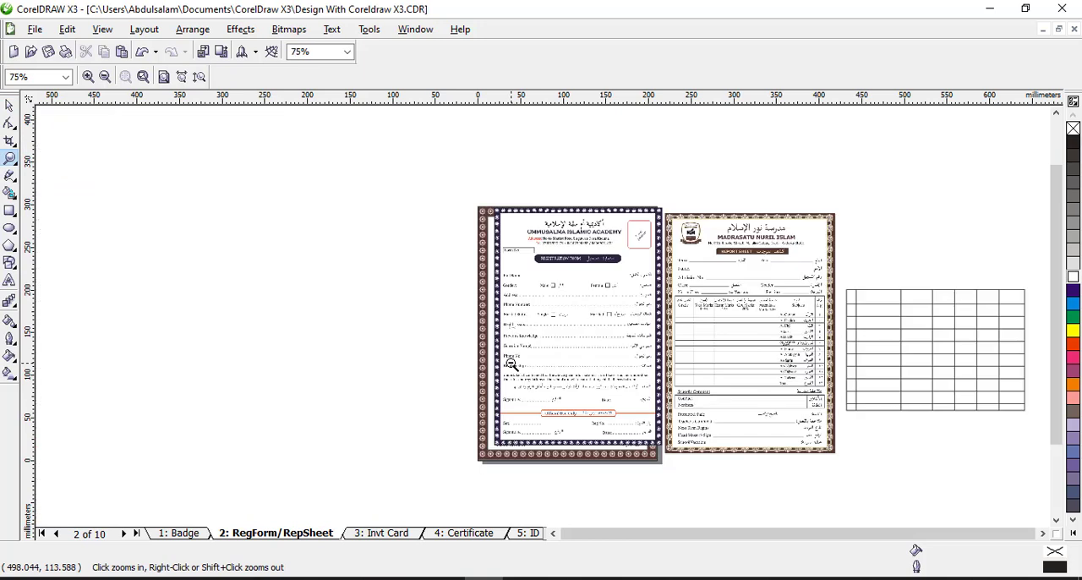
left_click(10, 104)
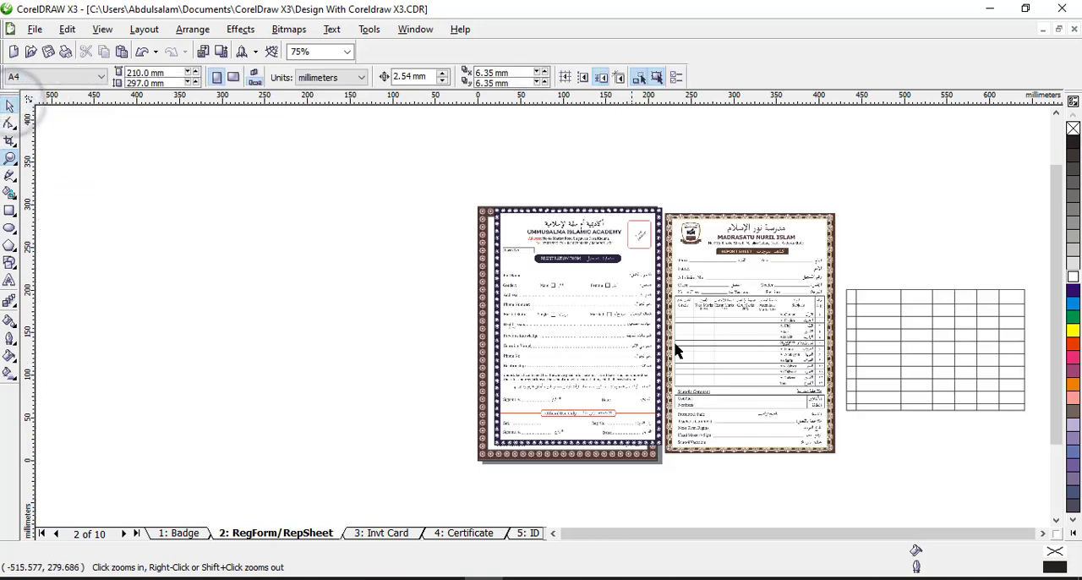